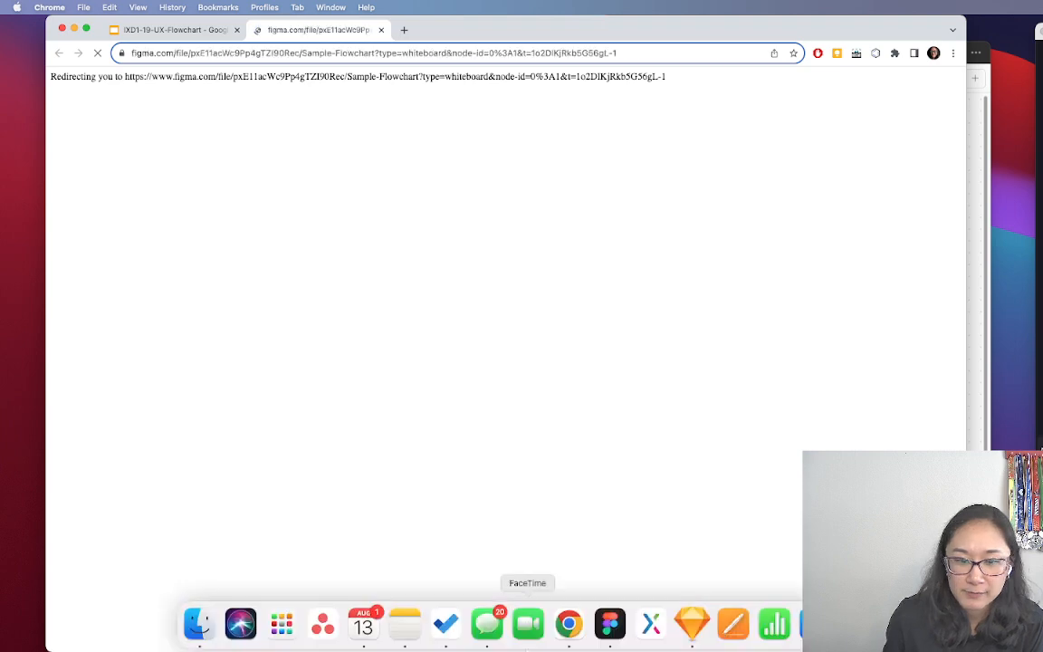
On the Sample Flowchart board, delete the two grey boxes and arrow below the feature ideas list
{"action": "left_click", "coordinate": [611, 627]}
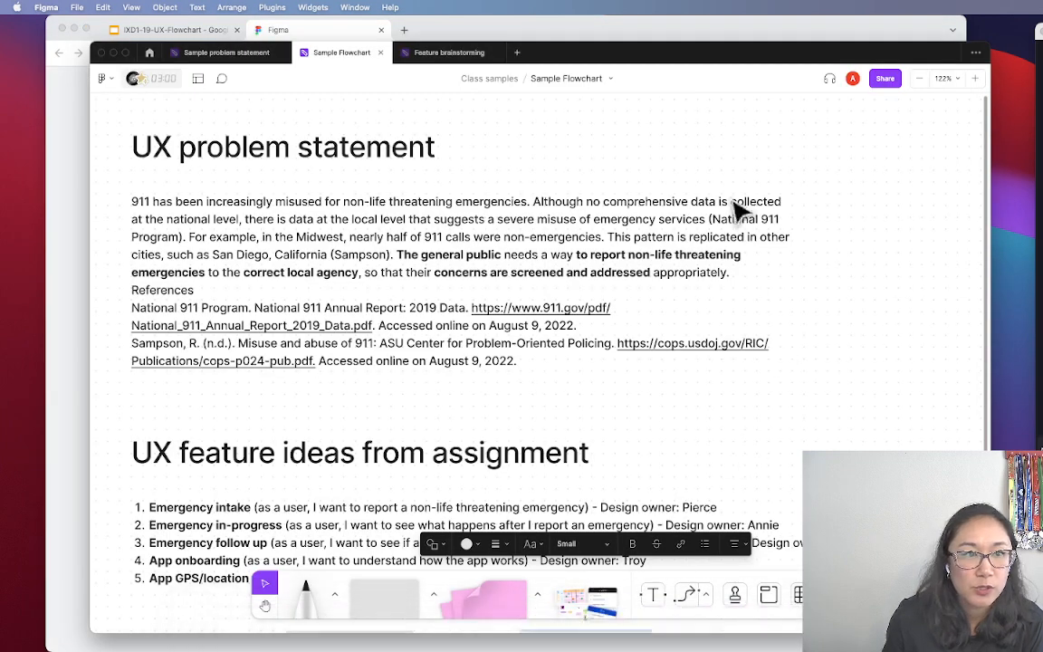
{"action": "scroll", "coordinate": [668, 181], "scroll_direction": "up", "scroll_amount": 1}
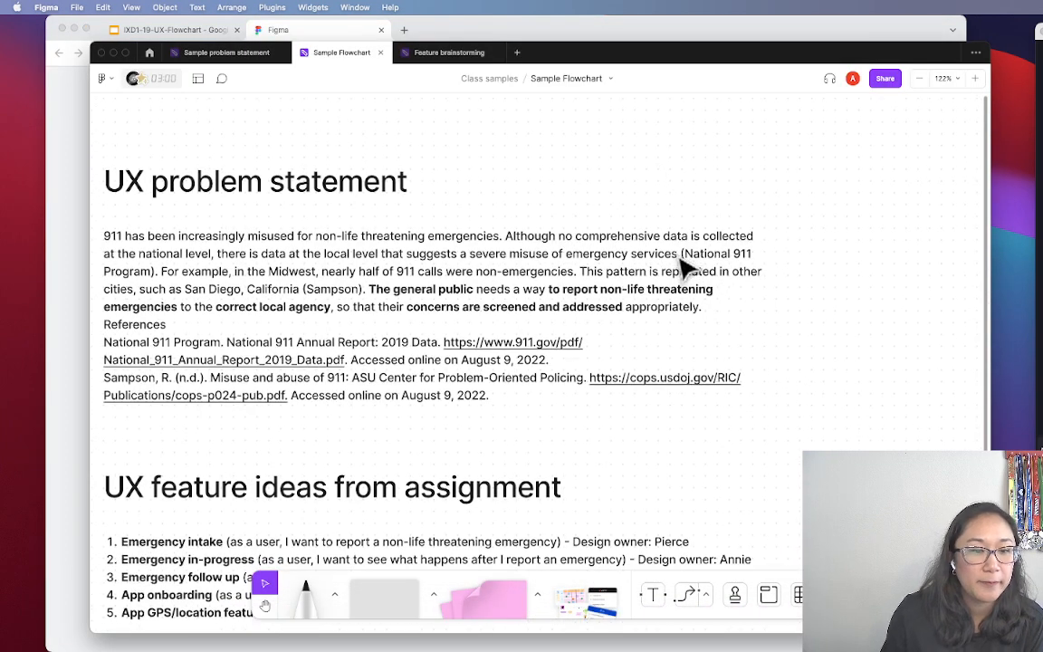
{"action": "scroll", "coordinate": [685, 267], "scroll_direction": "down", "scroll_amount": 1}
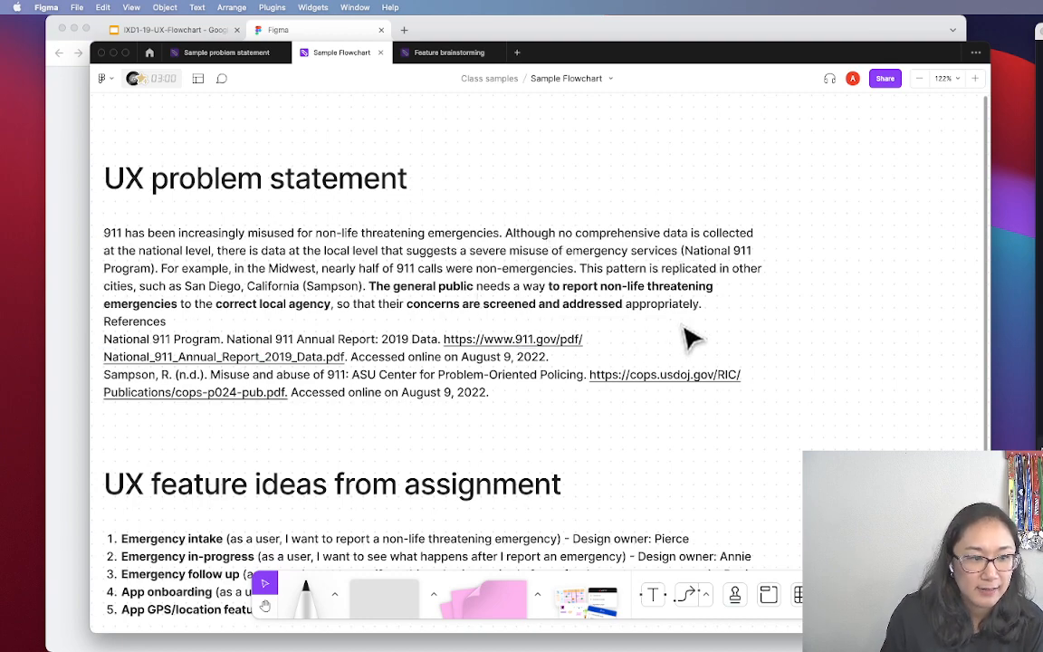
{"action": "scroll", "coordinate": [685, 338], "scroll_direction": "down", "scroll_amount": 5}
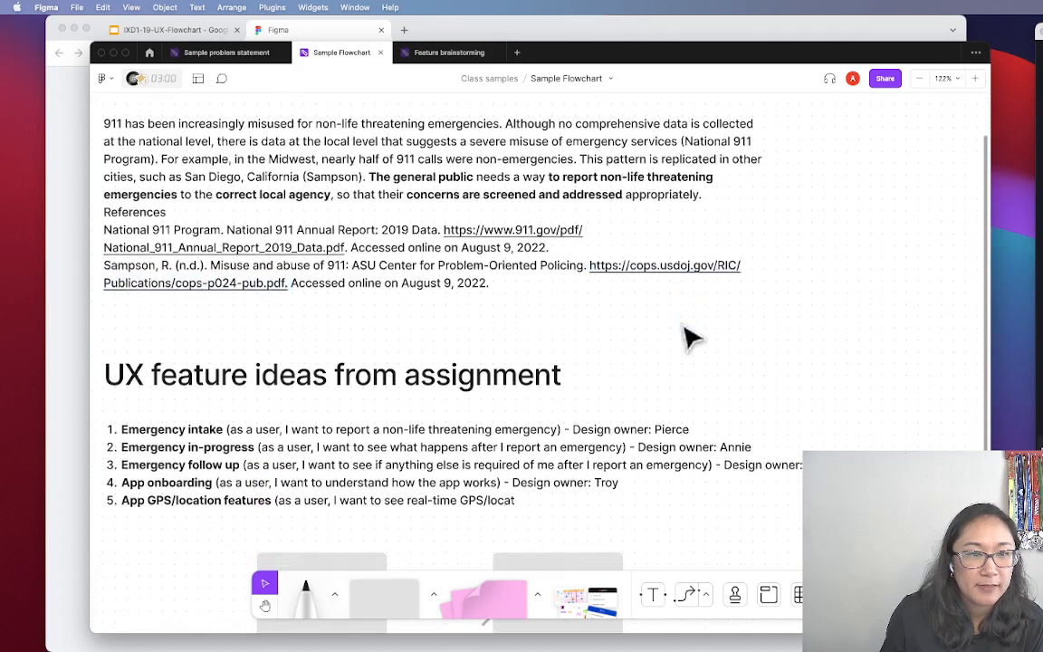
{"action": "scroll", "coordinate": [685, 338], "scroll_direction": "down", "scroll_amount": 1}
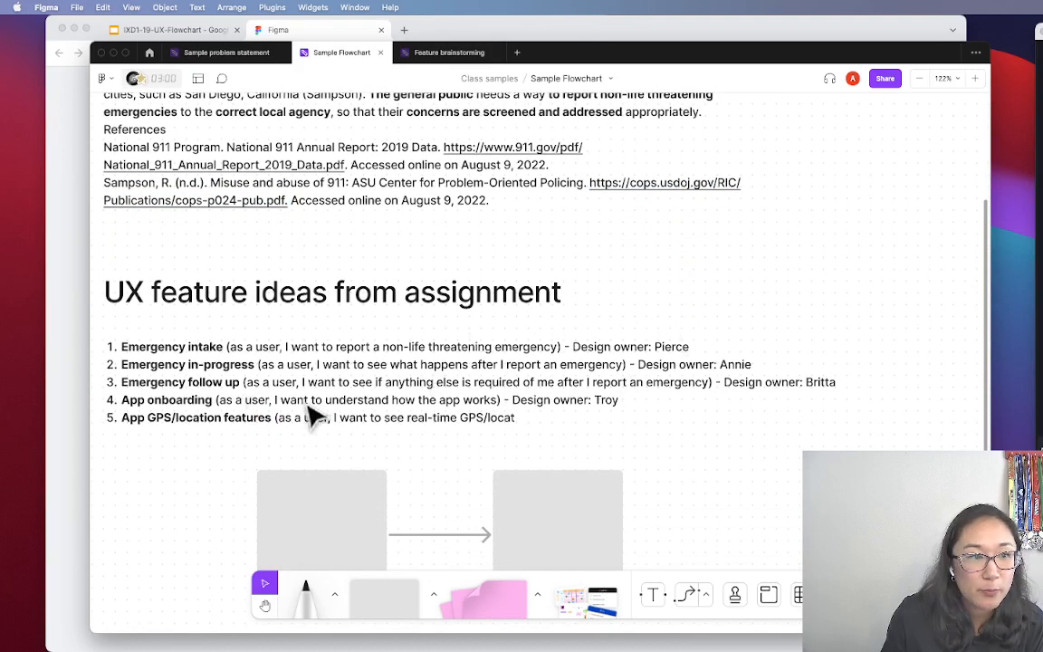
{"action": "scroll", "coordinate": [580, 362], "scroll_direction": "up", "scroll_amount": 1}
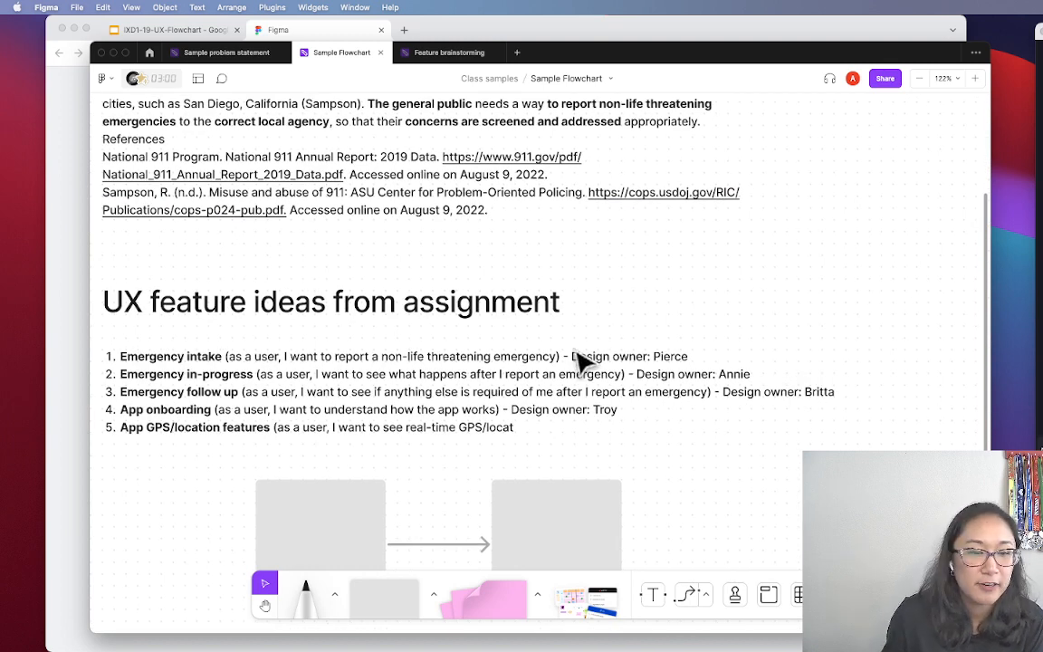
{"action": "scroll", "coordinate": [356, 462], "scroll_direction": "up", "scroll_amount": 1}
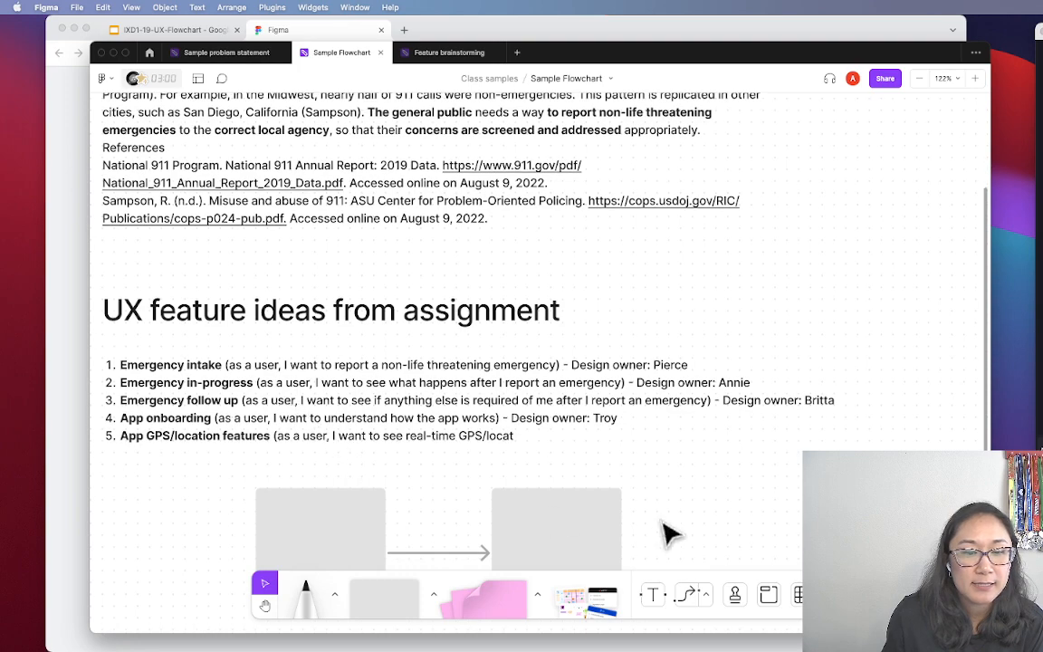
{"action": "left_click_drag", "start_coordinate": [634, 441], "coordinate": [298, 570]}
{"action": "key", "text": "Delete"}
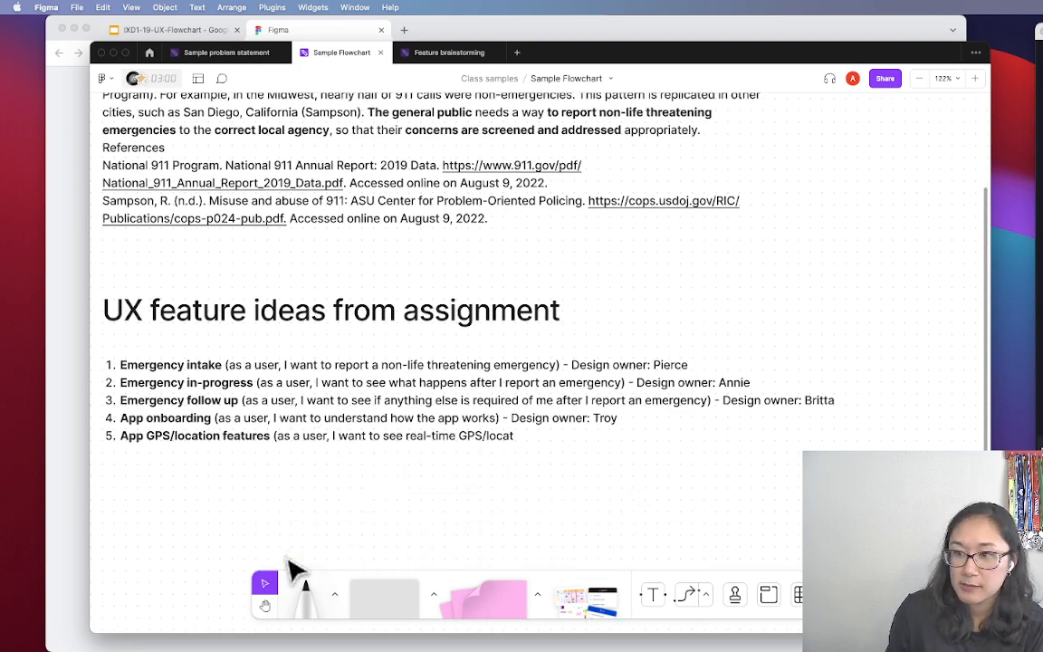
{"action": "scroll", "coordinate": [437, 517], "scroll_direction": "up", "scroll_amount": 10}
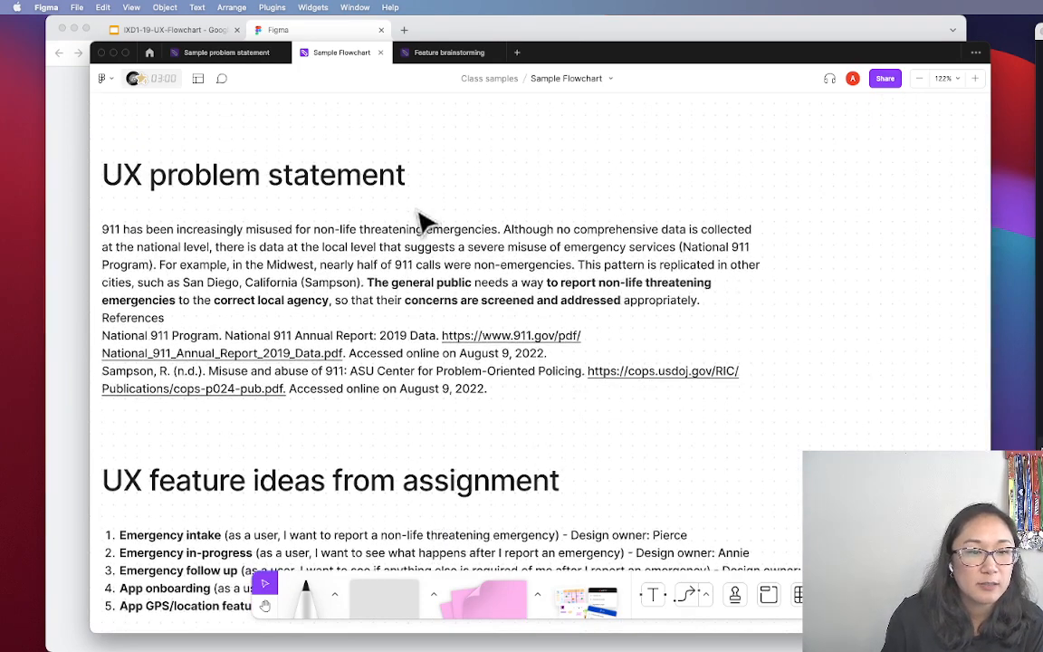
Copy the phrase 'to report non-life threatening emergencies' from the problem statement
{"action": "double_click", "coordinate": [602, 283]}
{"action": "left_click", "coordinate": [597, 283]}
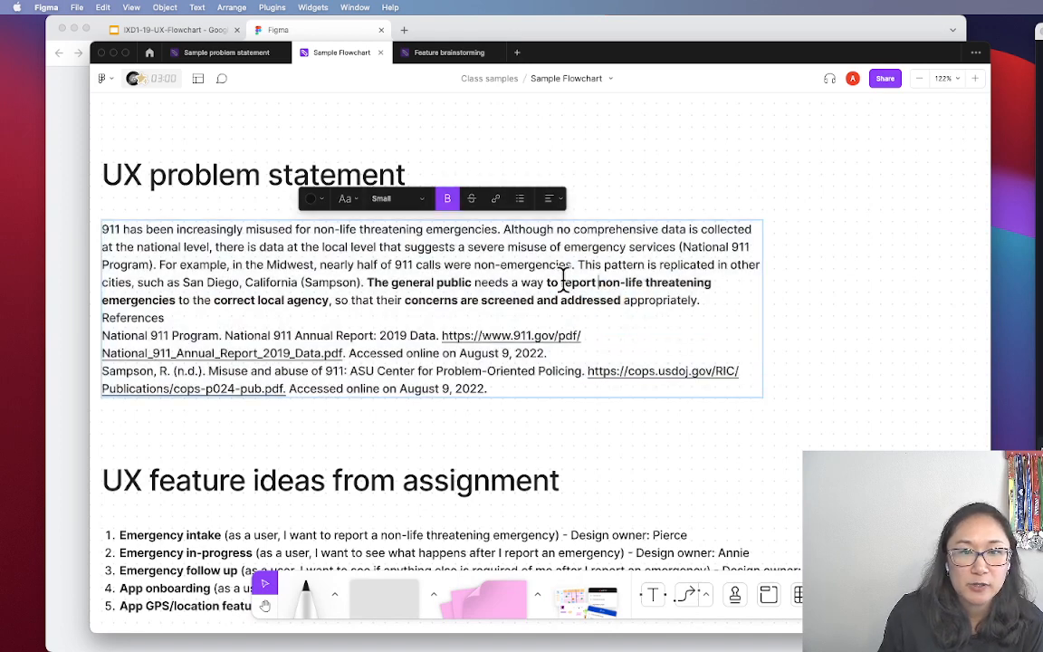
{"action": "left_click_drag", "start_coordinate": [546, 282], "coordinate": [172, 303]}
{"action": "key", "text": "super+c"}
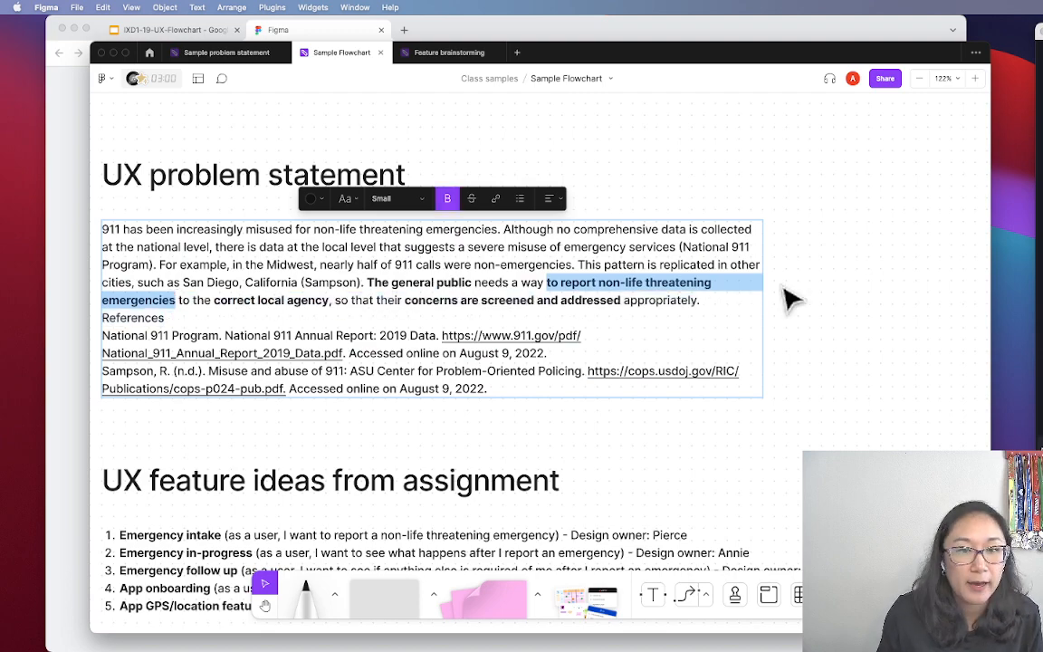
{"action": "key", "text": "Escape"}
{"action": "key", "text": "Escape"}
Paste the phrase as a new text box in empty space to the right
{"action": "left_click_drag", "start_coordinate": [859, 339], "coordinate": [430, 328]}
{"action": "scroll", "coordinate": [430, 328], "scroll_direction": "right", "scroll_amount": 5}
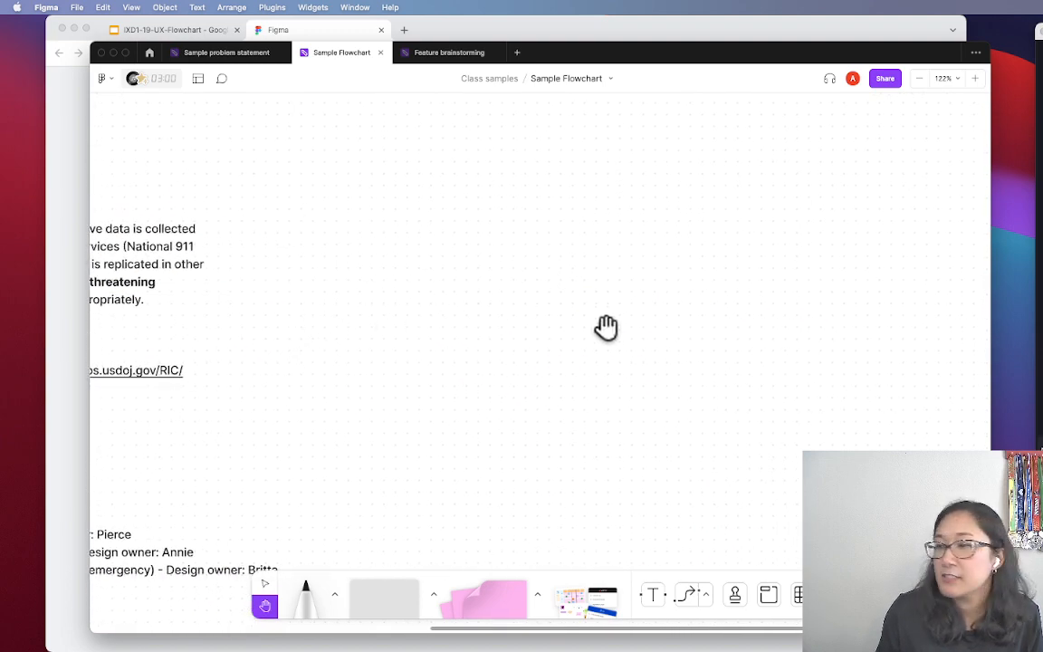
{"action": "key", "text": "v"}
{"action": "key", "text": "super+v"}
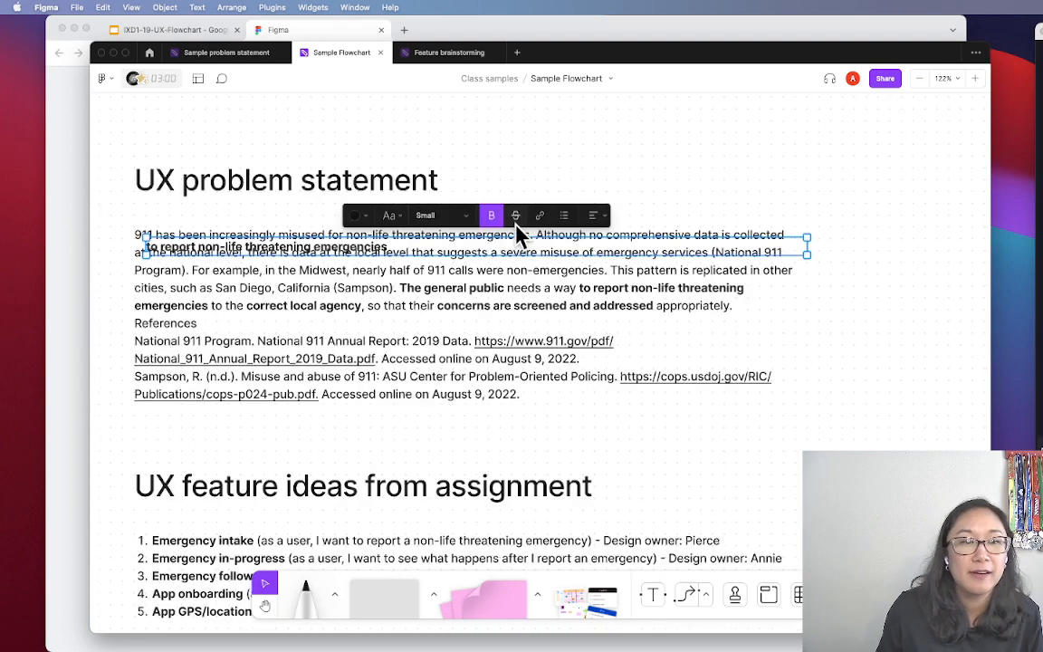
{"action": "key", "text": "super+z"}
{"action": "key", "text": "super+v"}
{"action": "left_click_drag", "start_coordinate": [379, 257], "coordinate": [897, 196]}
{"action": "key", "text": "space"}
{"action": "left_click_drag", "start_coordinate": [896, 277], "coordinate": [262, 267]}
{"action": "left_click_drag", "start_coordinate": [279, 187], "coordinate": [558, 191]}
{"action": "scroll", "coordinate": [563, 299], "scroll_direction": "left", "scroll_amount": 10}
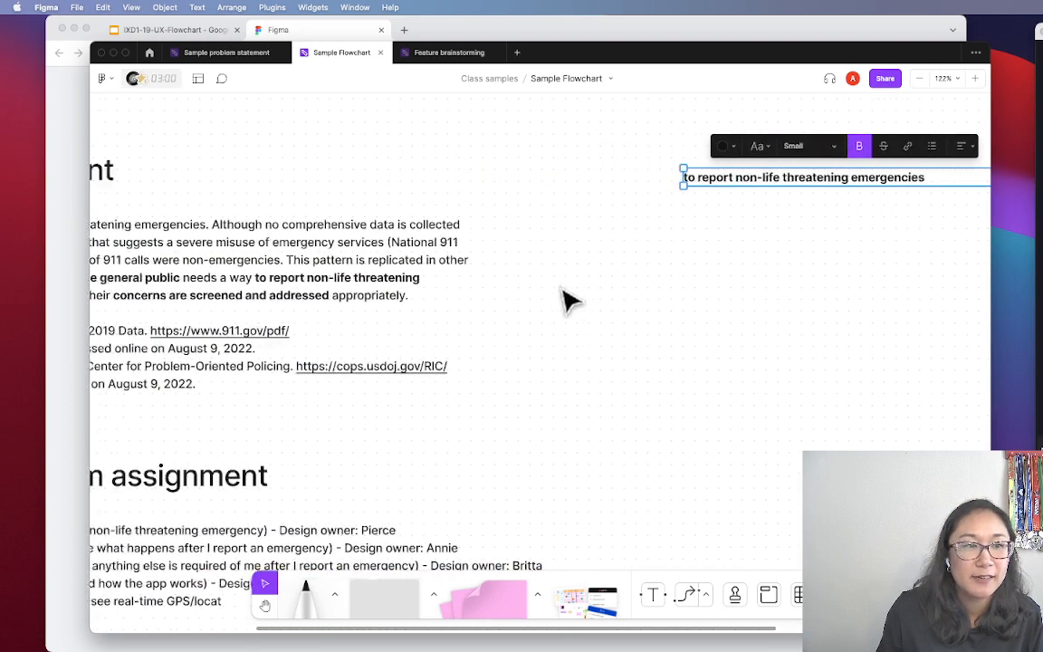
Copy the longer problem-statement phrase ending in 'correct local agency'
{"action": "double_click", "coordinate": [222, 290]}
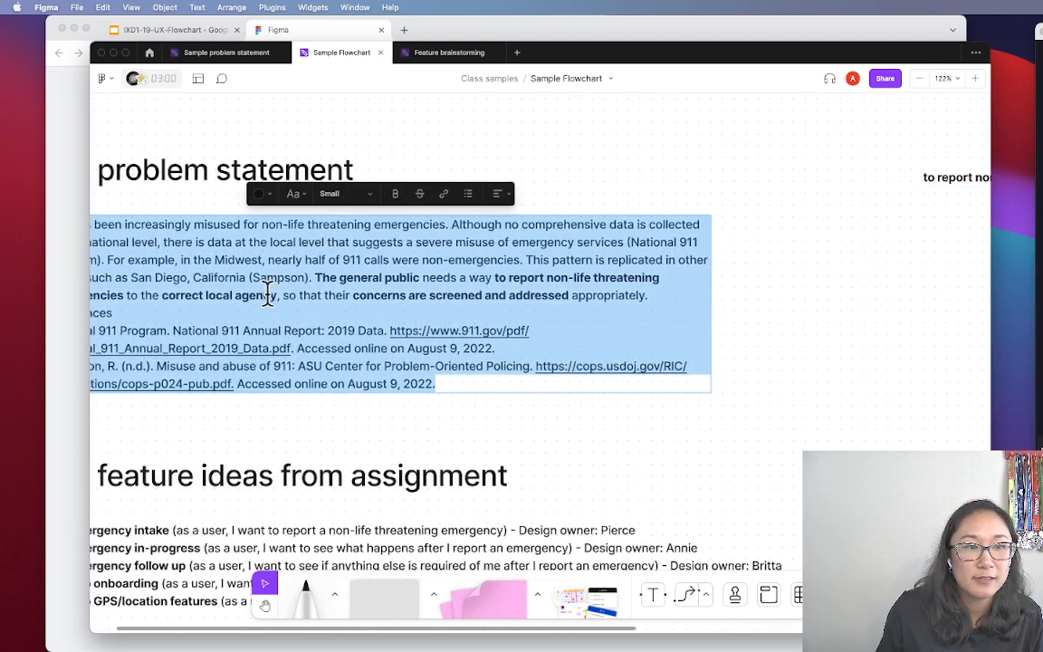
{"action": "left_click", "coordinate": [276, 295]}
{"action": "left_click_drag", "start_coordinate": [276, 295], "coordinate": [493, 280]}
{"action": "key", "text": "super+c"}
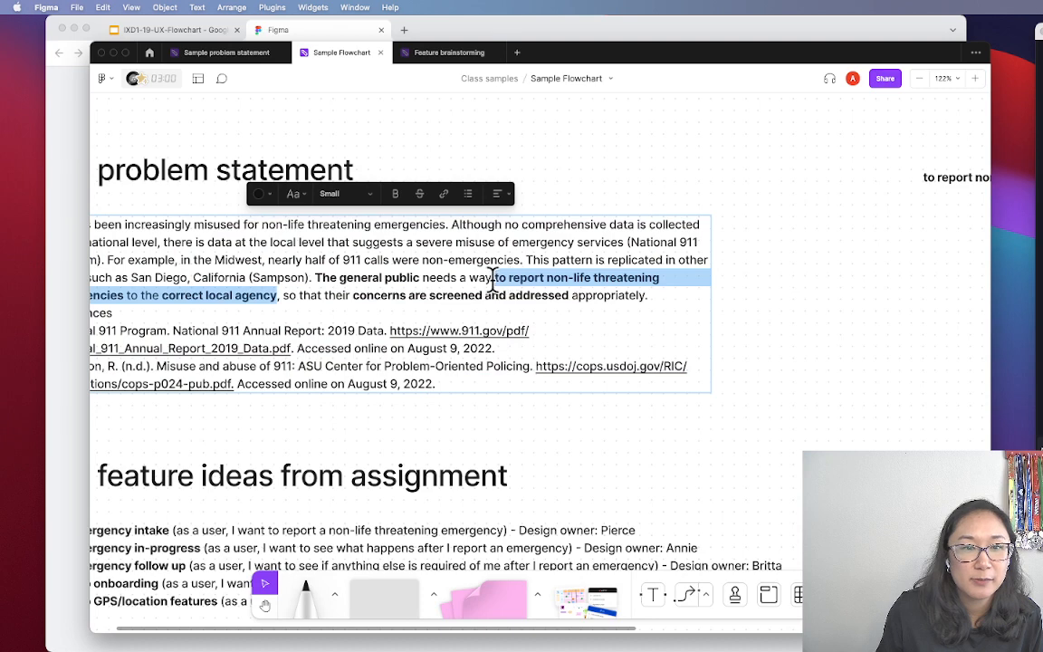
{"action": "left_click", "coordinate": [848, 296]}
{"action": "left_click", "coordinate": [867, 300]}
Replace the pasted text with the longer phrase and resize the text box
{"action": "left_click_drag", "start_coordinate": [896, 302], "coordinate": [278, 317]}
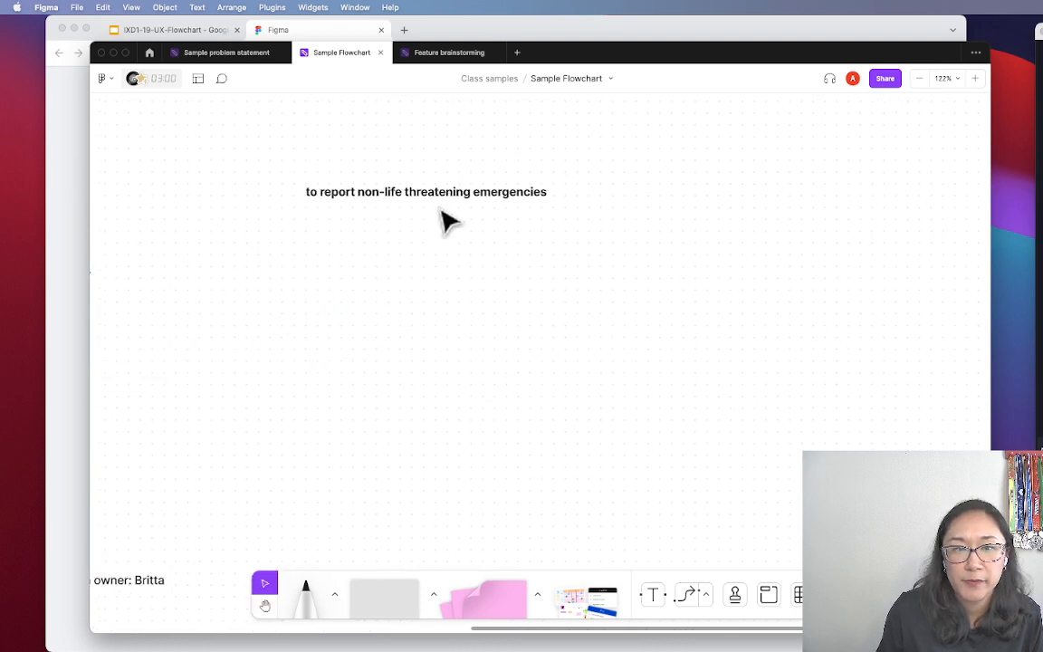
{"action": "double_click", "coordinate": [450, 195]}
{"action": "key", "text": "super+v"}
{"action": "left_click", "coordinate": [497, 286]}
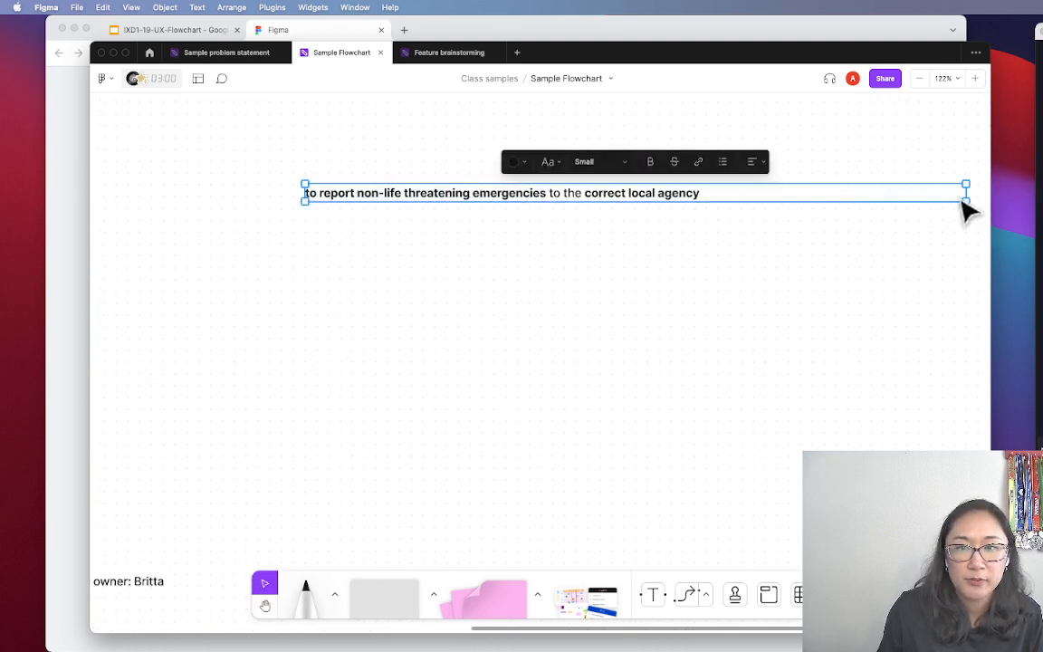
{"action": "left_click_drag", "start_coordinate": [967, 193], "coordinate": [715, 201]}
{"action": "left_click", "coordinate": [698, 272]}
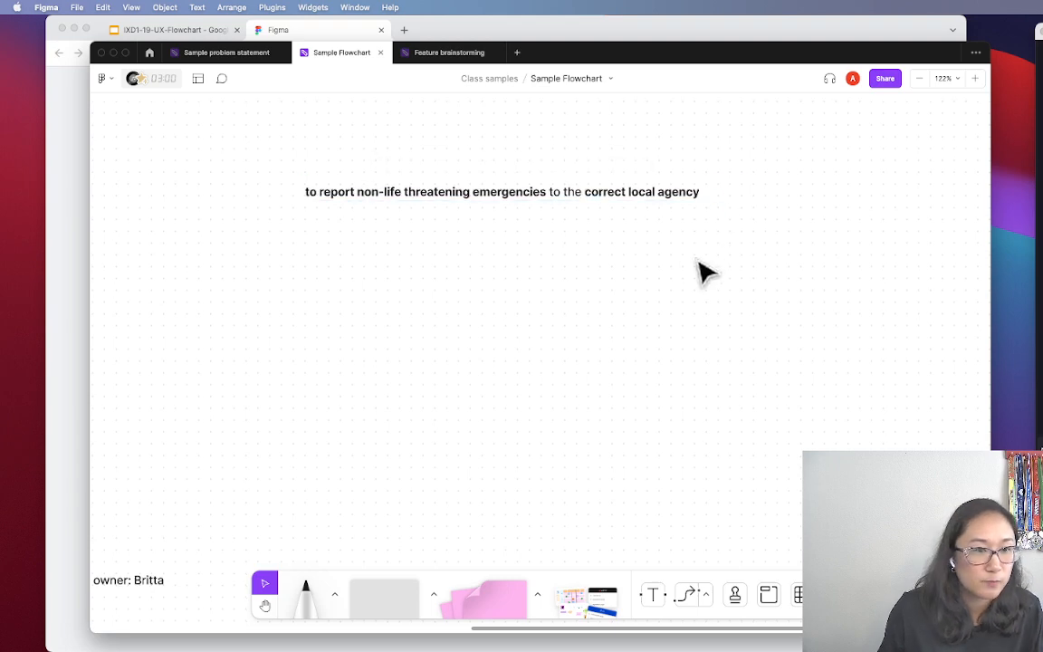
{"action": "scroll", "coordinate": [640, 262], "scroll_direction": "down", "scroll_amount": 1}
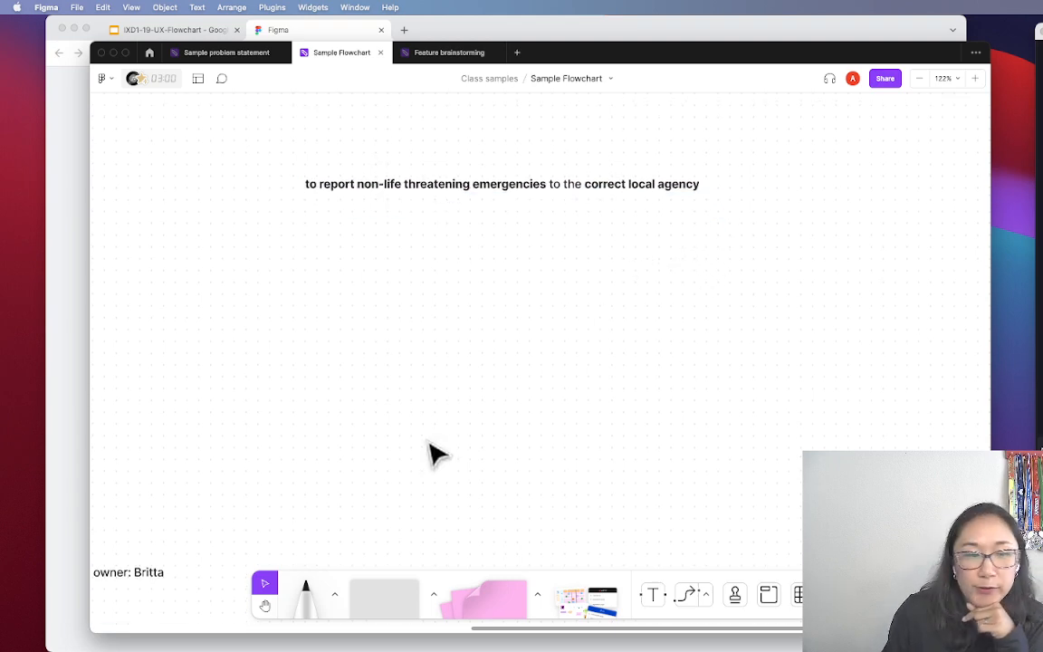
Draw a grey square below the phrase and shorten it into a wide rectangle
{"action": "scroll", "coordinate": [395, 566], "scroll_direction": "down", "scroll_amount": 1}
{"action": "scroll", "coordinate": [407, 575], "scroll_direction": "down", "scroll_amount": 1}
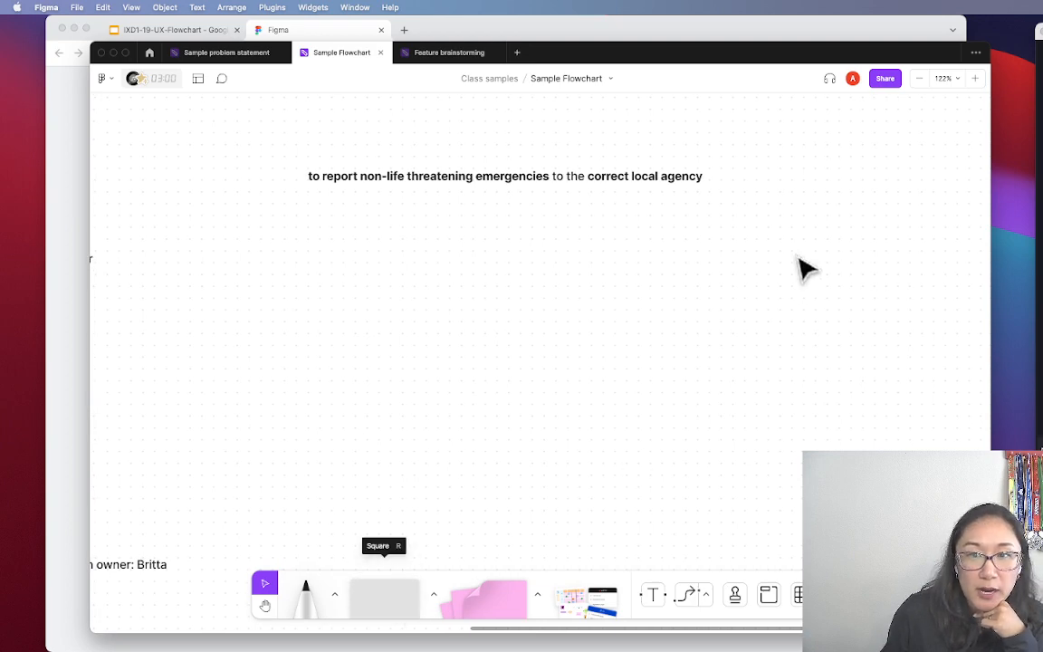
{"action": "scroll", "coordinate": [788, 254], "scroll_direction": "left", "scroll_amount": 2}
{"action": "scroll", "coordinate": [668, 373], "scroll_direction": "right", "scroll_amount": 2}
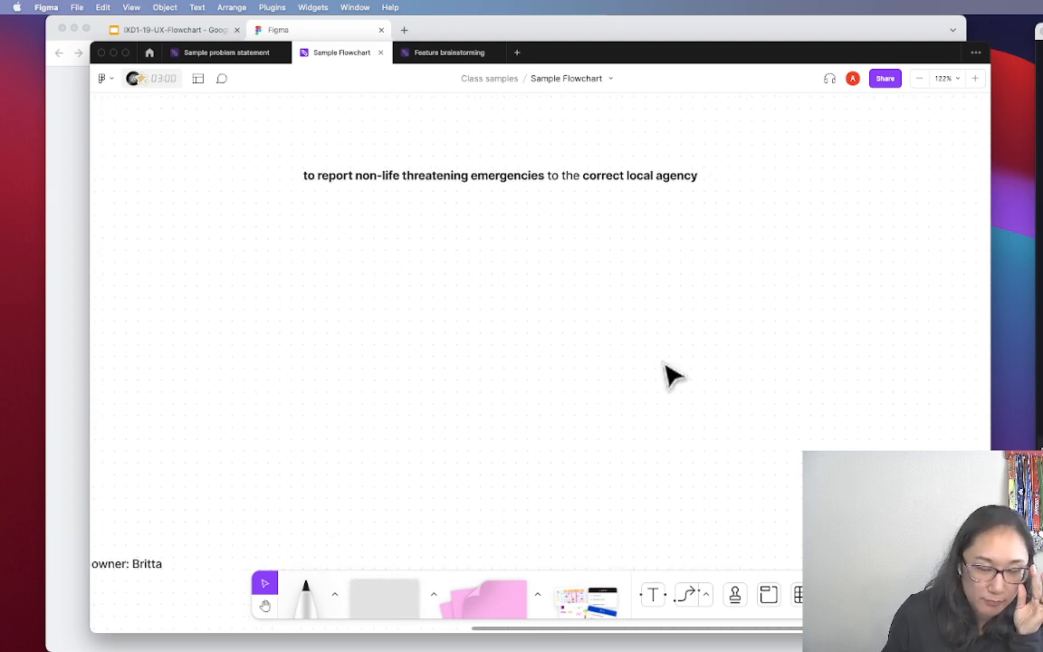
{"action": "scroll", "coordinate": [660, 375], "scroll_direction": "right", "scroll_amount": 2}
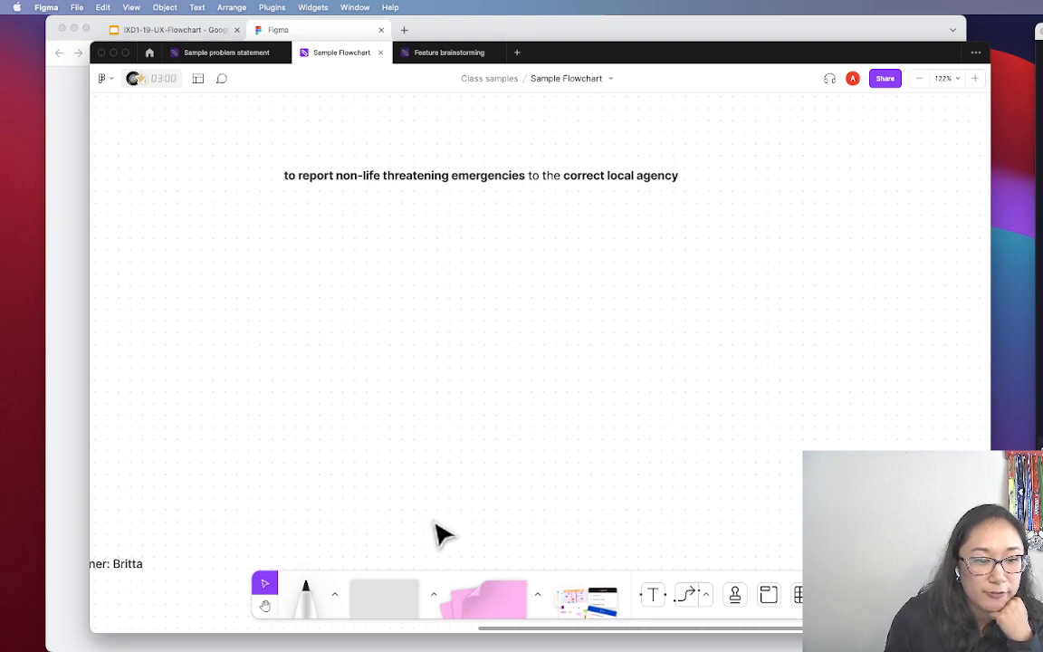
{"action": "left_click_drag", "start_coordinate": [376, 614], "coordinate": [333, 353]}
{"action": "key", "text": "Escape"}
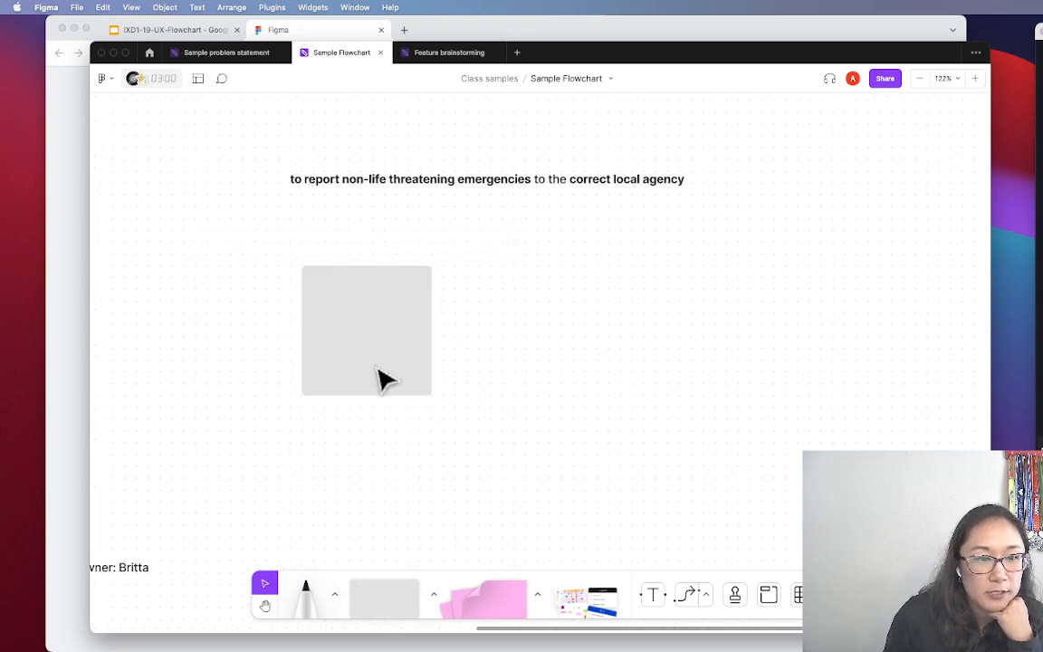
{"action": "left_click_drag", "start_coordinate": [384, 396], "coordinate": [386, 326]}
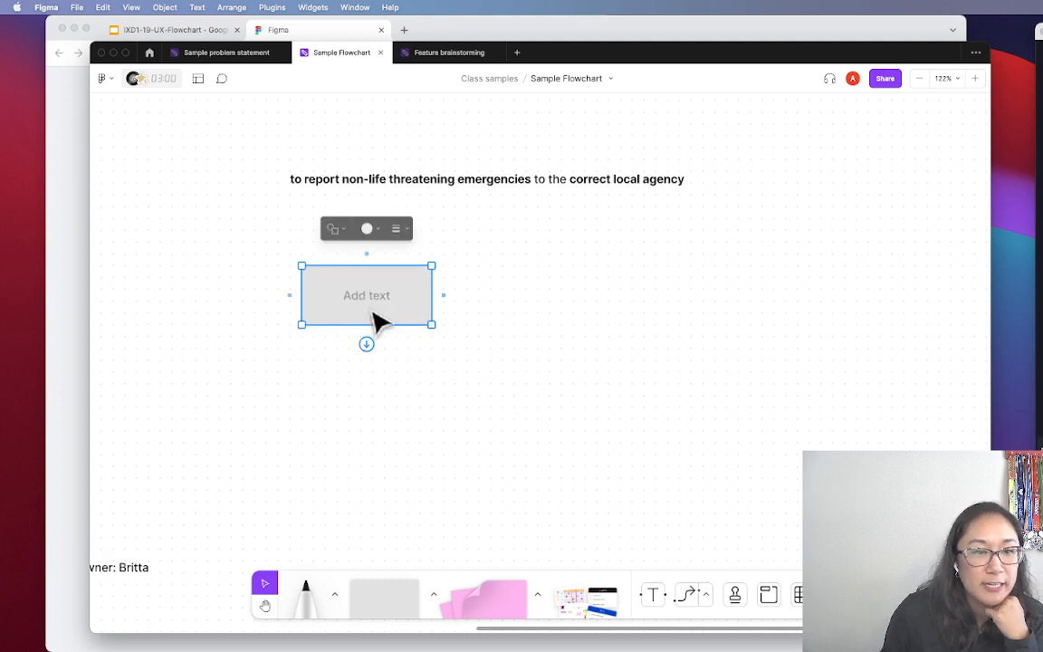
Label the rectangle 'START' in bold
{"action": "double_click", "coordinate": [368, 299]}
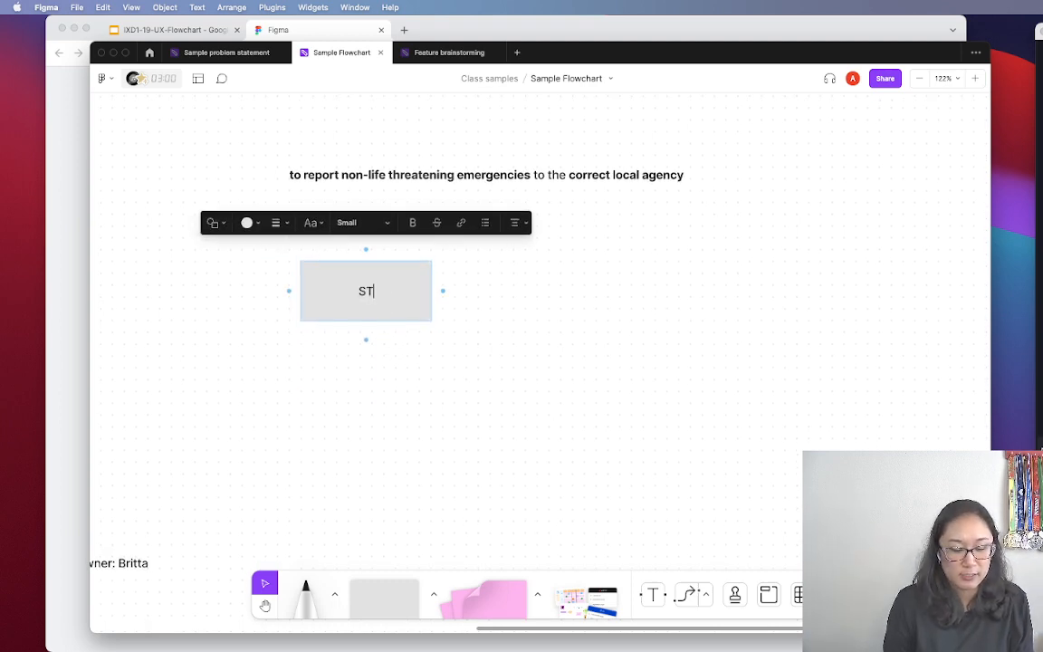
{"action": "left_click", "coordinate": [485, 414]}
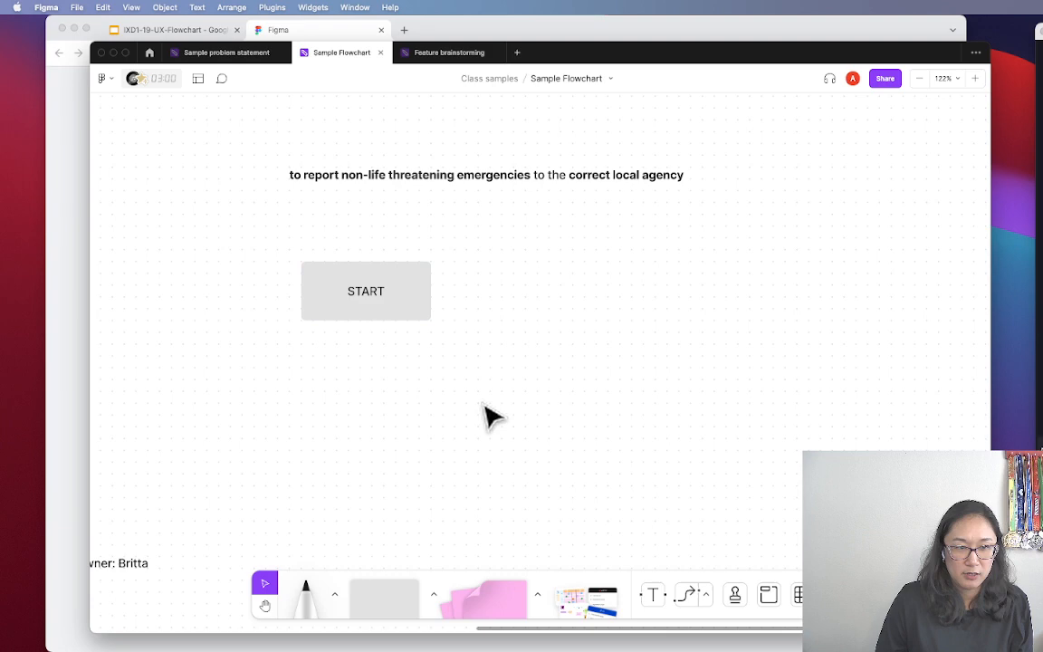
{"action": "left_click", "coordinate": [388, 297]}
{"action": "key", "text": "super+b"}
{"action": "left_click", "coordinate": [453, 395]}
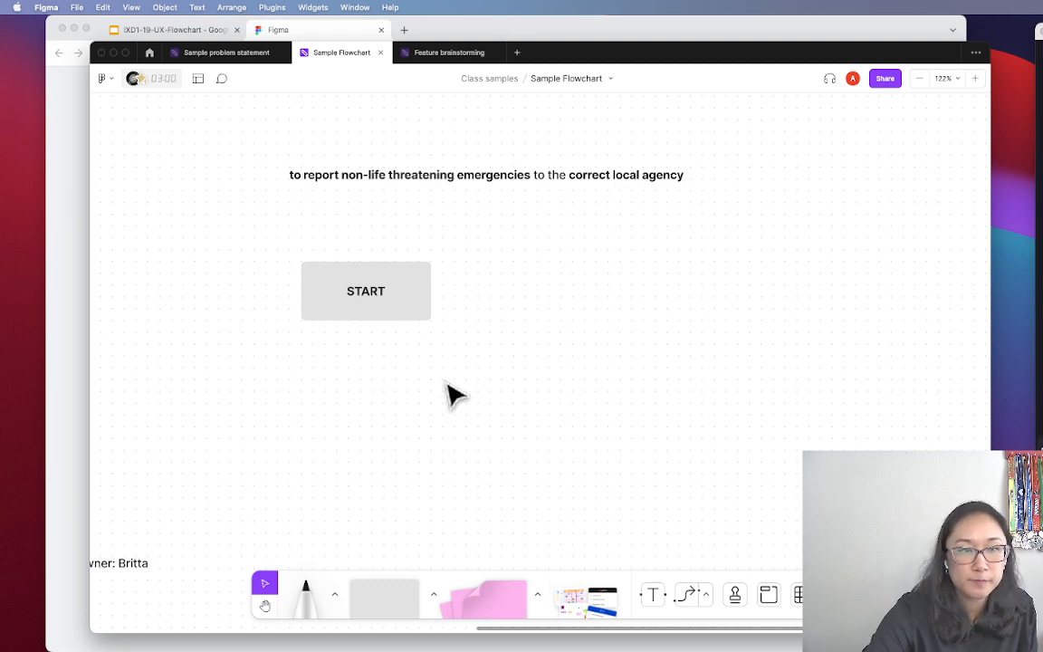
Duplicate the START box to its right
{"action": "left_click", "coordinate": [412, 277]}
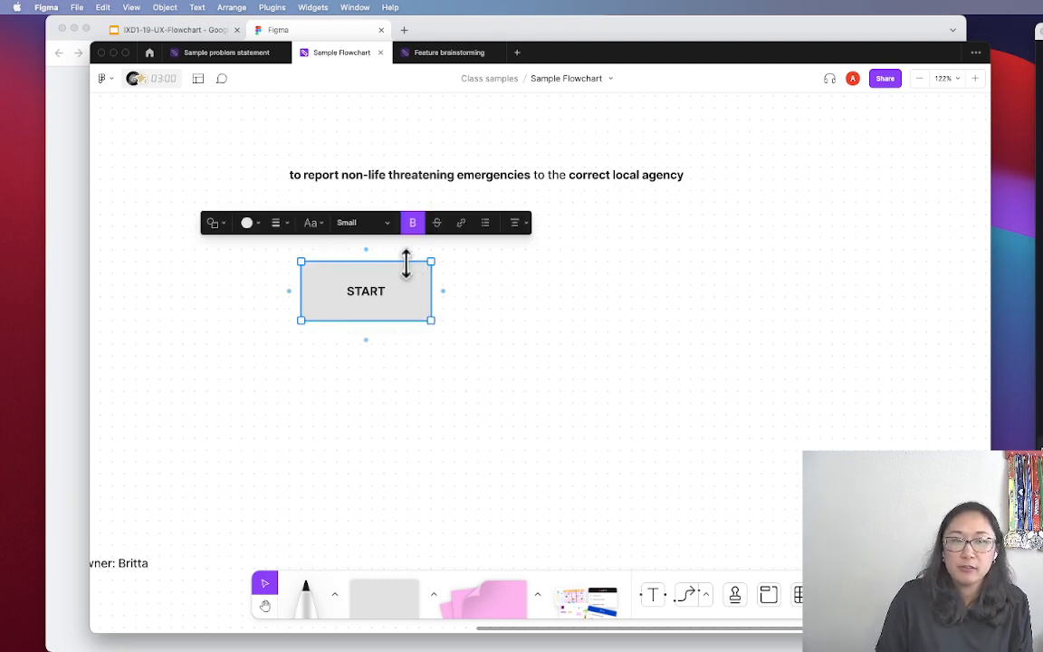
{"action": "left_click_drag", "start_coordinate": [428, 311], "coordinate": [584, 307]}
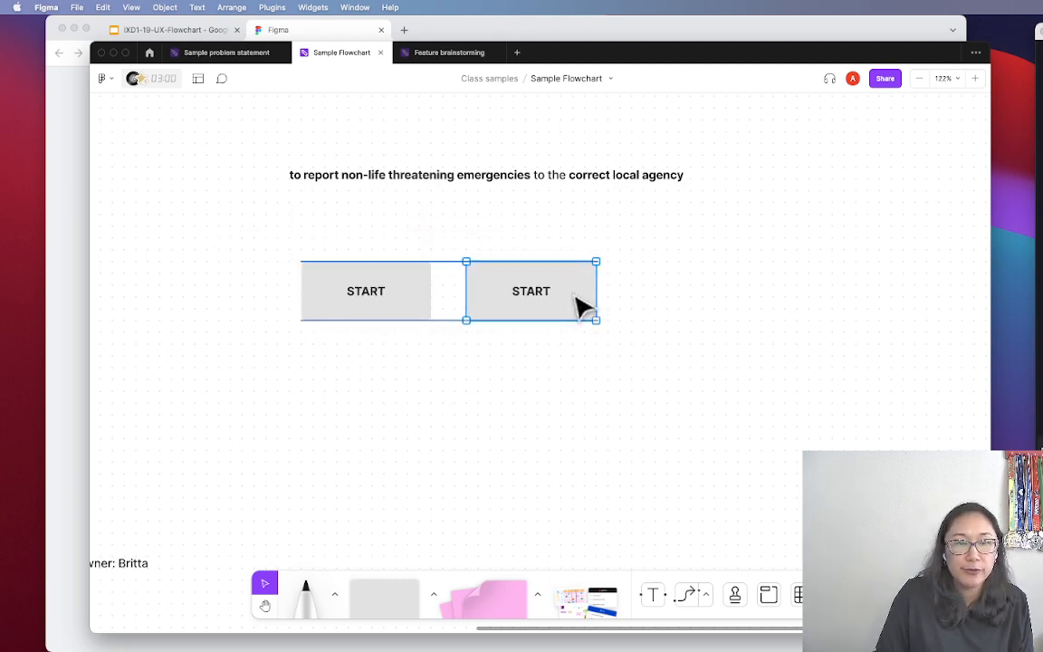
{"action": "left_click", "coordinate": [553, 383]}
{"action": "key", "text": "space"}
{"action": "left_click_drag", "start_coordinate": [627, 382], "coordinate": [588, 386]}
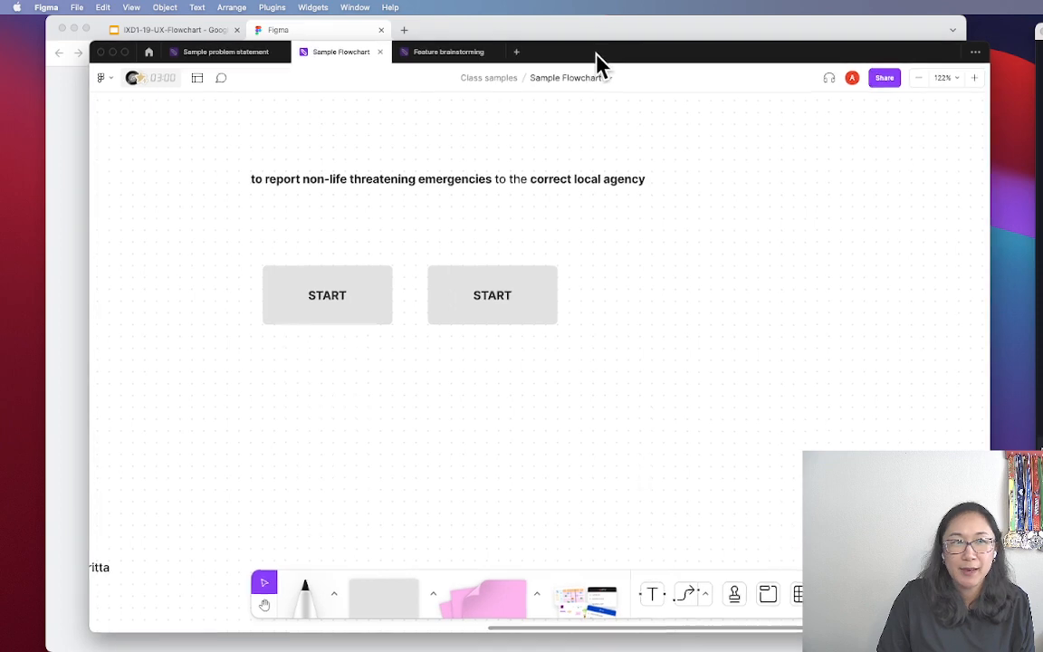
Relabel the second START box 'Open up E911 app'
{"action": "left_click_drag", "start_coordinate": [593, 57], "coordinate": [579, 38]}
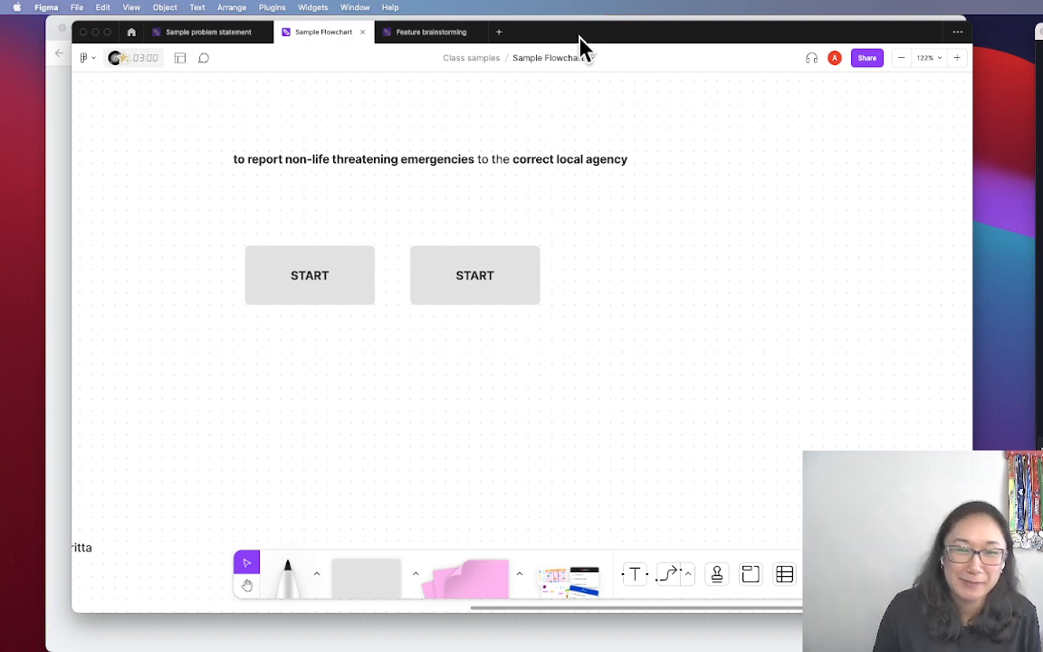
{"action": "double_click", "coordinate": [475, 272]}
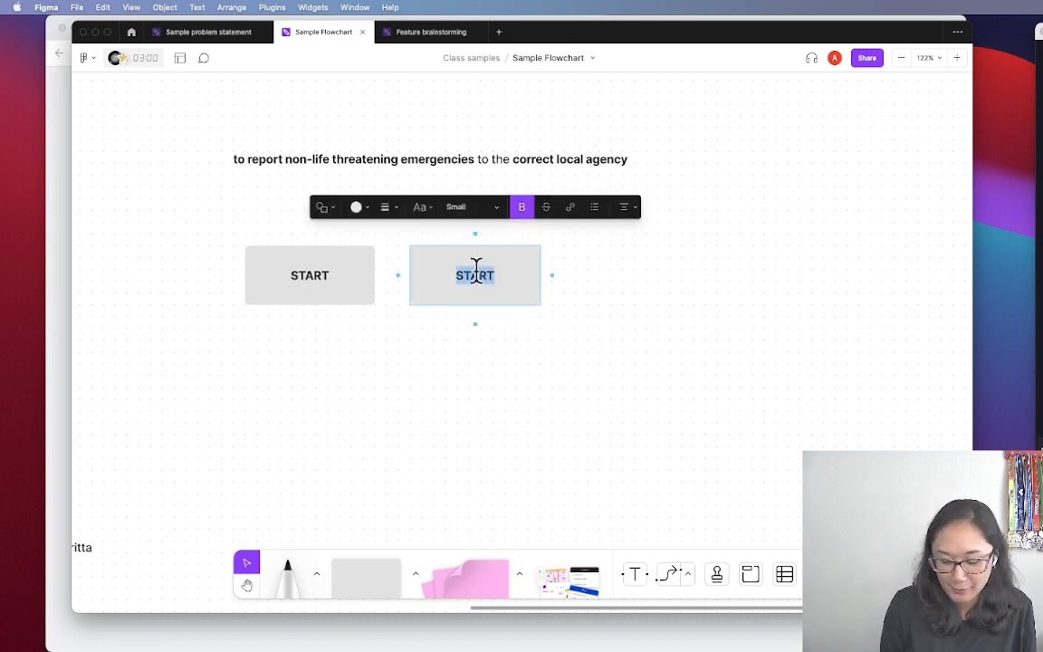
{"action": "type", "text": "Ope"}
{"action": "key", "text": "BackSpace"}
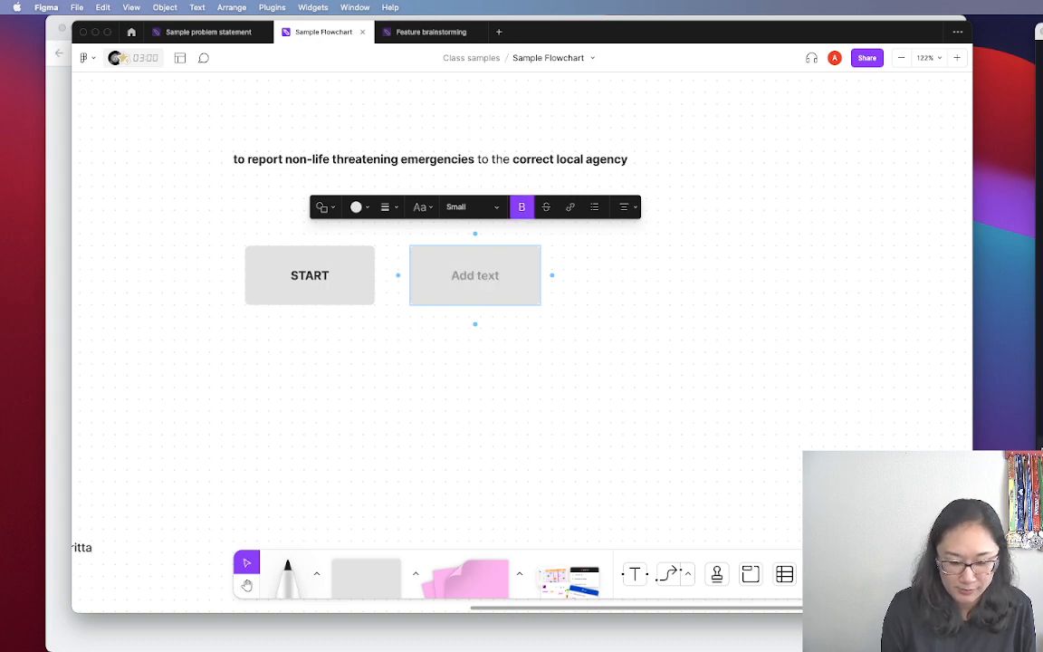
{"action": "key", "text": "BackSpace"}
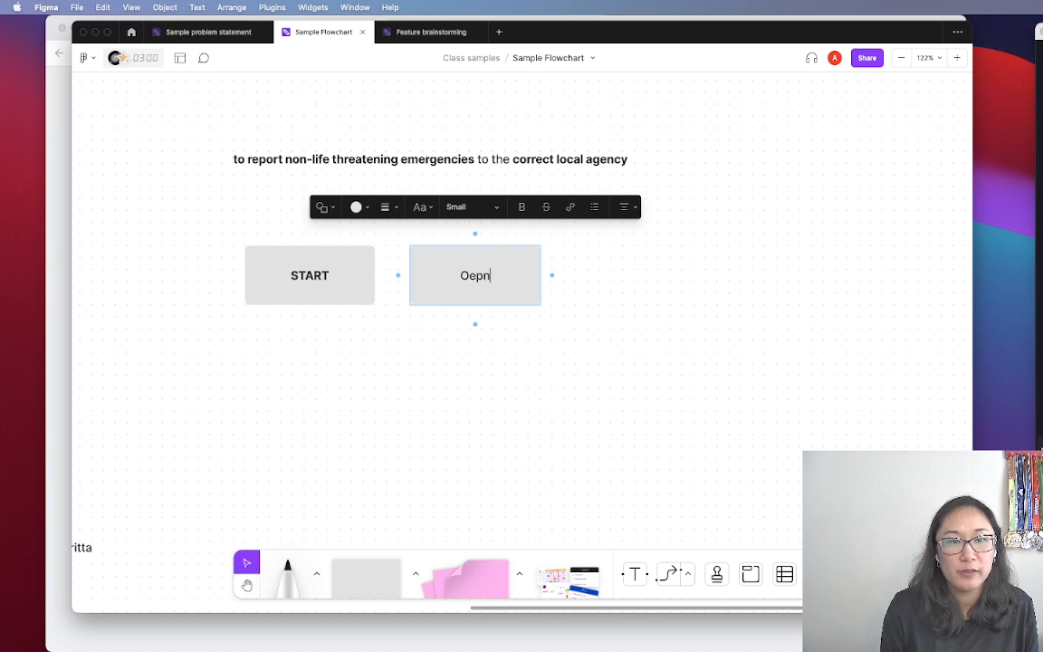
{"action": "type", "text": "Open up E911 app"}
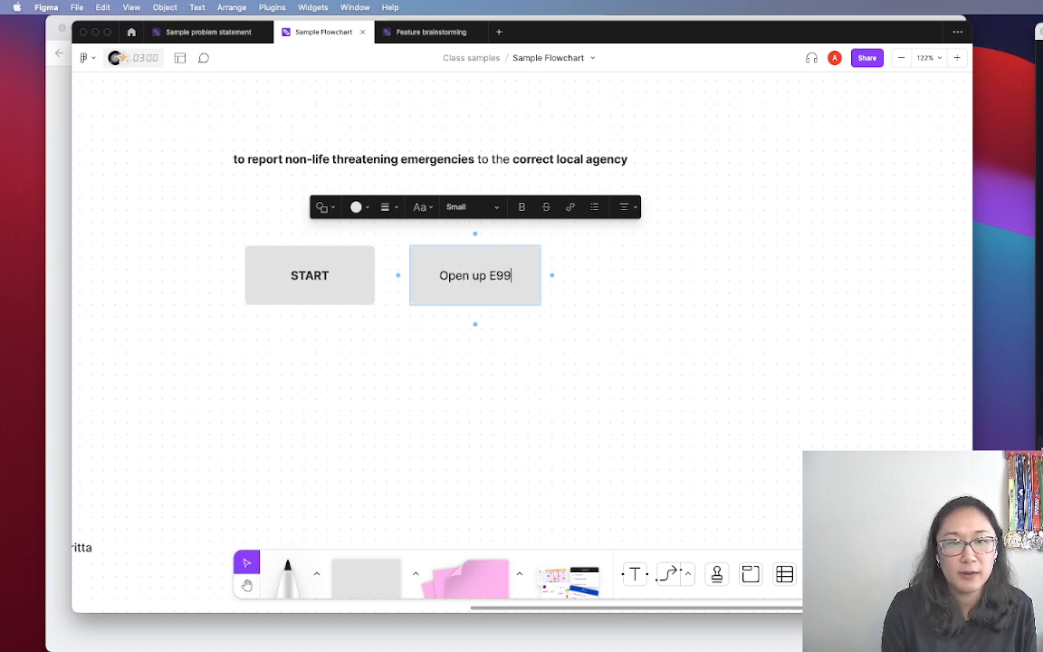
{"action": "left_click", "coordinate": [517, 396]}
Connect START to the second box and relabel it 'Witness/experience an emergency'
{"action": "left_click", "coordinate": [370, 271]}
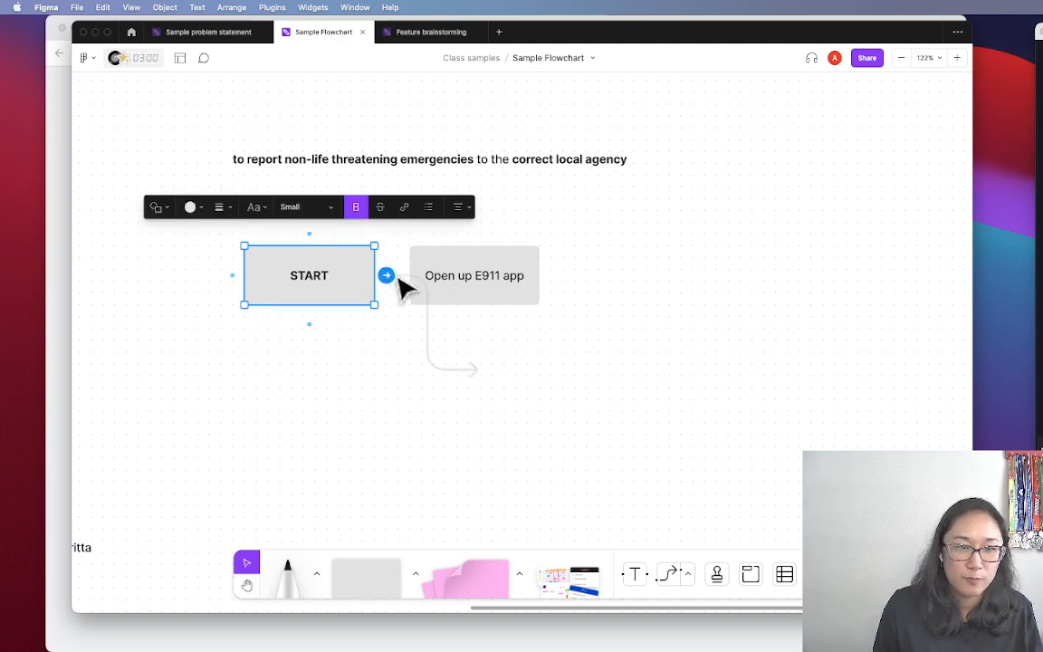
{"action": "left_click_drag", "start_coordinate": [386, 275], "coordinate": [418, 275]}
{"action": "left_click", "coordinate": [484, 290]}
{"action": "double_click", "coordinate": [486, 274]}
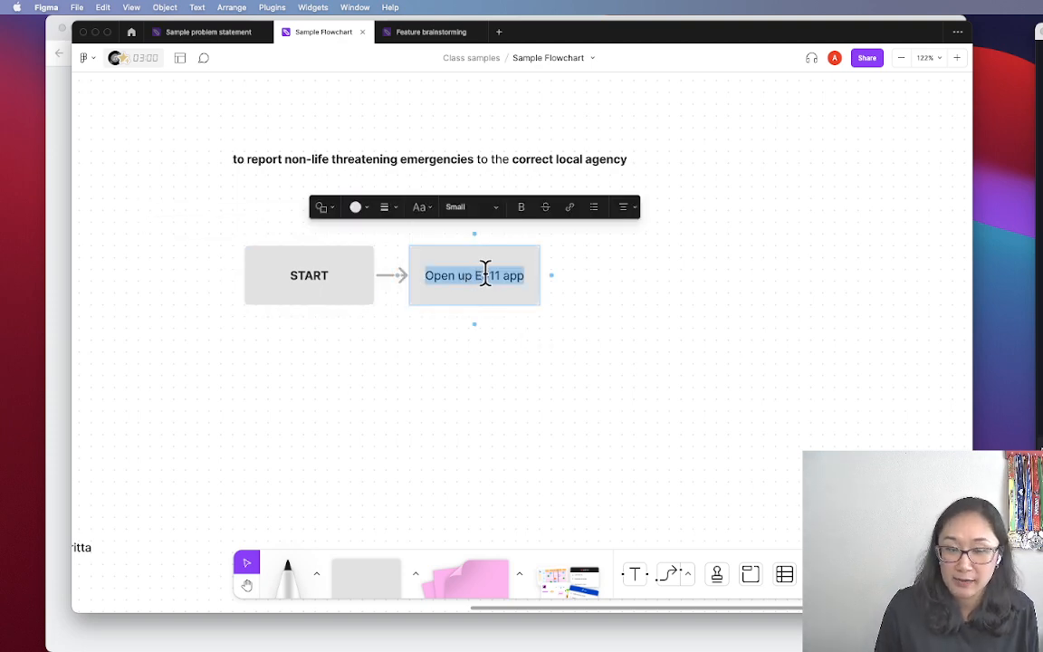
{"action": "type", "text": "Se"}
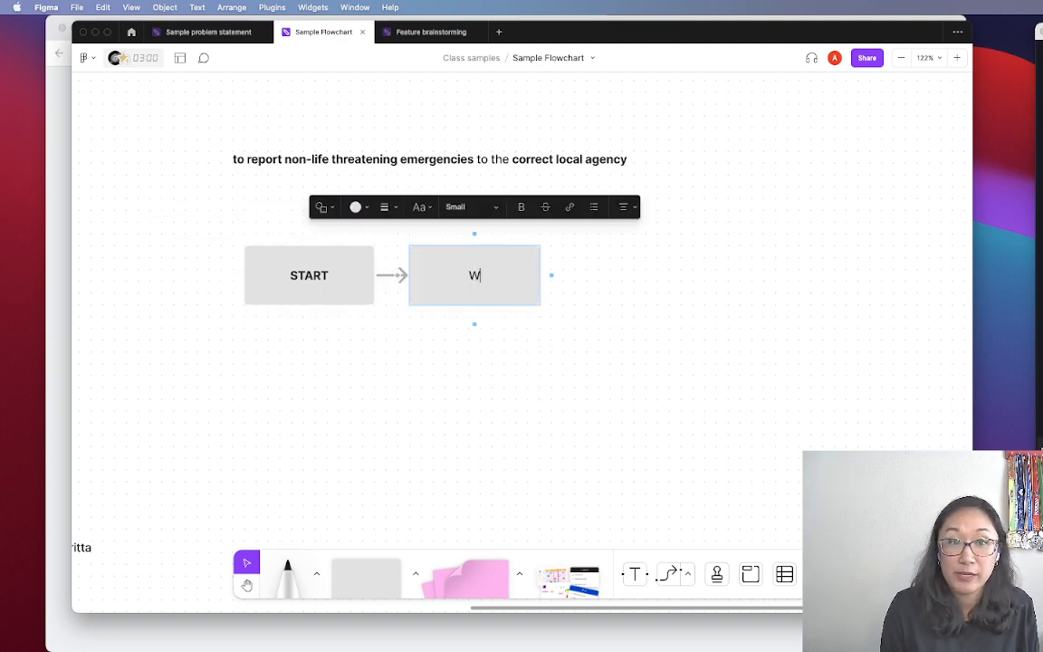
{"action": "type", "text": "Witness/experience an emergenc"}
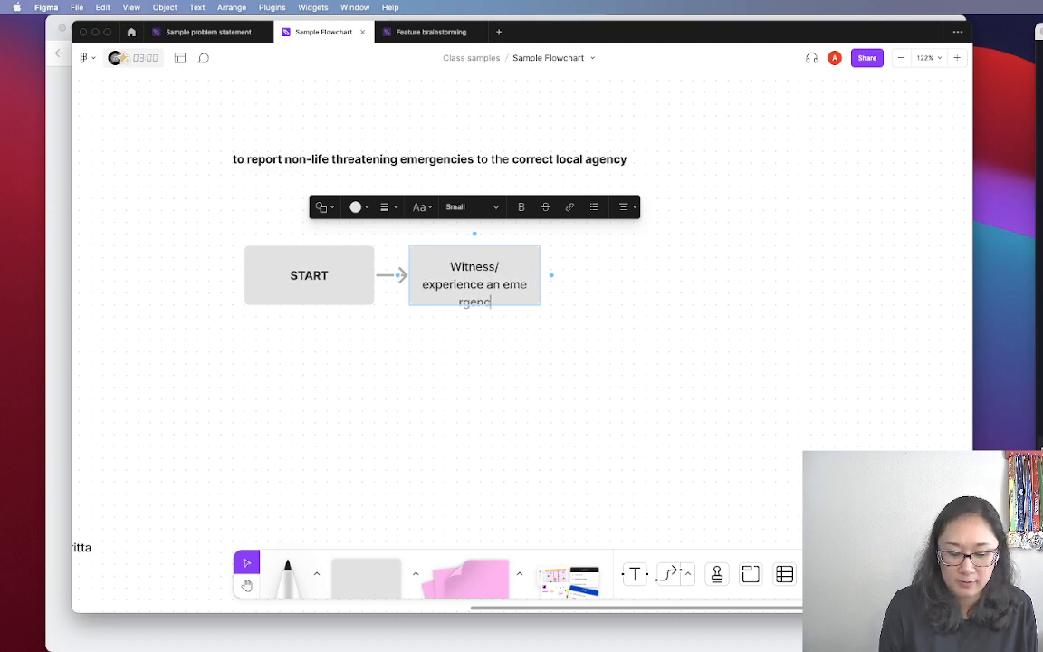
{"action": "type", "text": "y"}
{"action": "left_click", "coordinate": [551, 326]}
Widen the Witness box to fit its label and align it level with START
{"action": "left_click", "coordinate": [519, 301]}
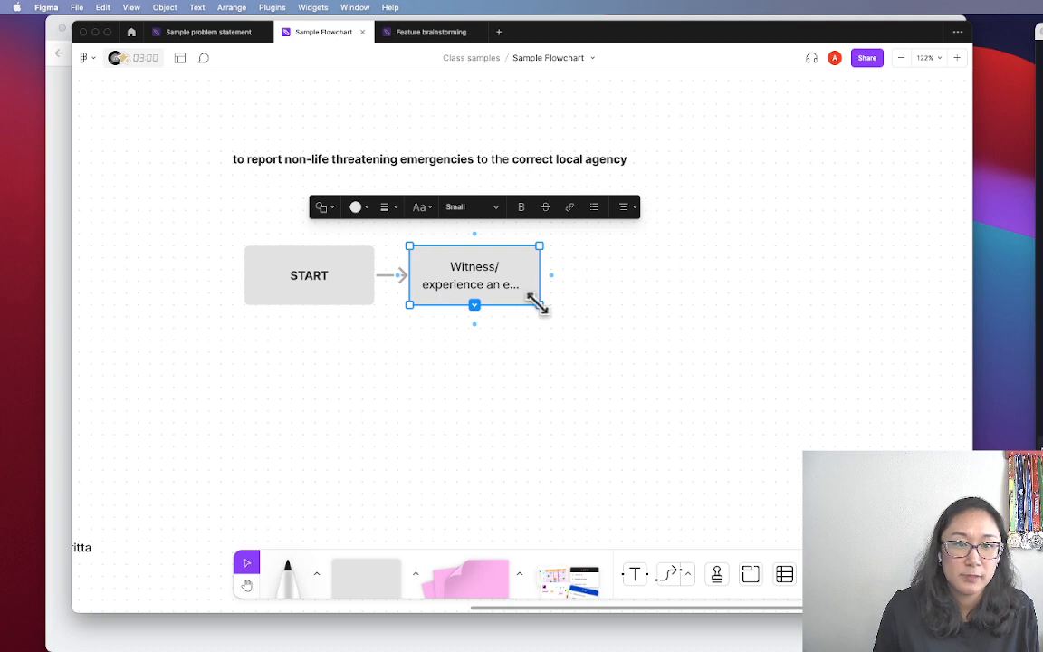
{"action": "left_click_drag", "start_coordinate": [539, 305], "coordinate": [562, 317]}
{"action": "left_click", "coordinate": [620, 298]}
{"action": "left_click_drag", "start_coordinate": [508, 293], "coordinate": [504, 285]}
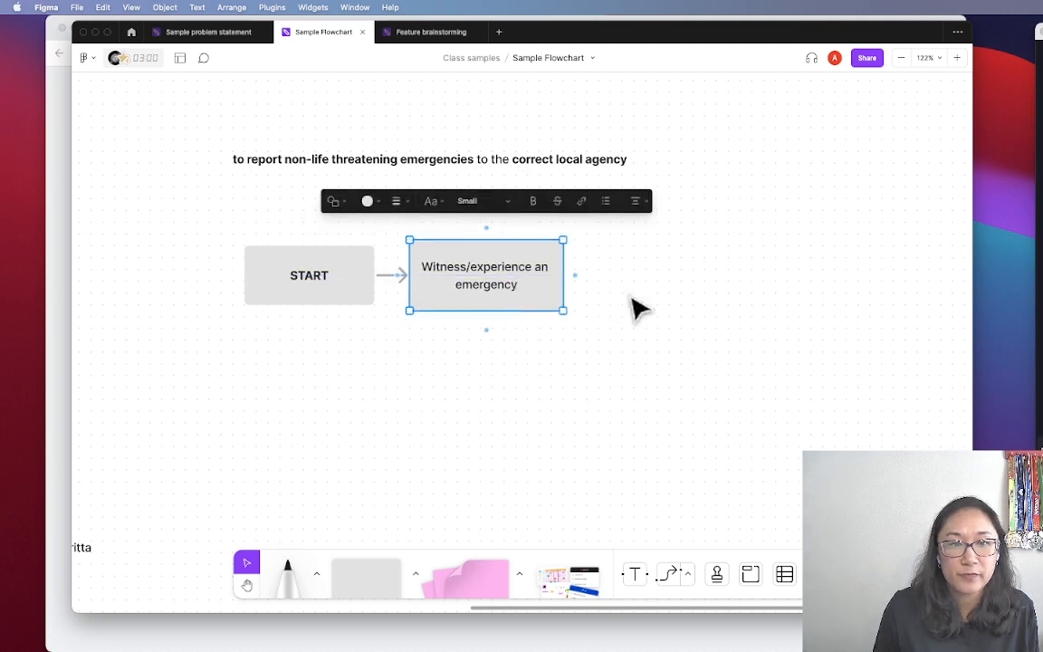
{"action": "left_click", "coordinate": [631, 297]}
{"action": "left_click", "coordinate": [557, 281]}
{"action": "left_click", "coordinate": [624, 284]}
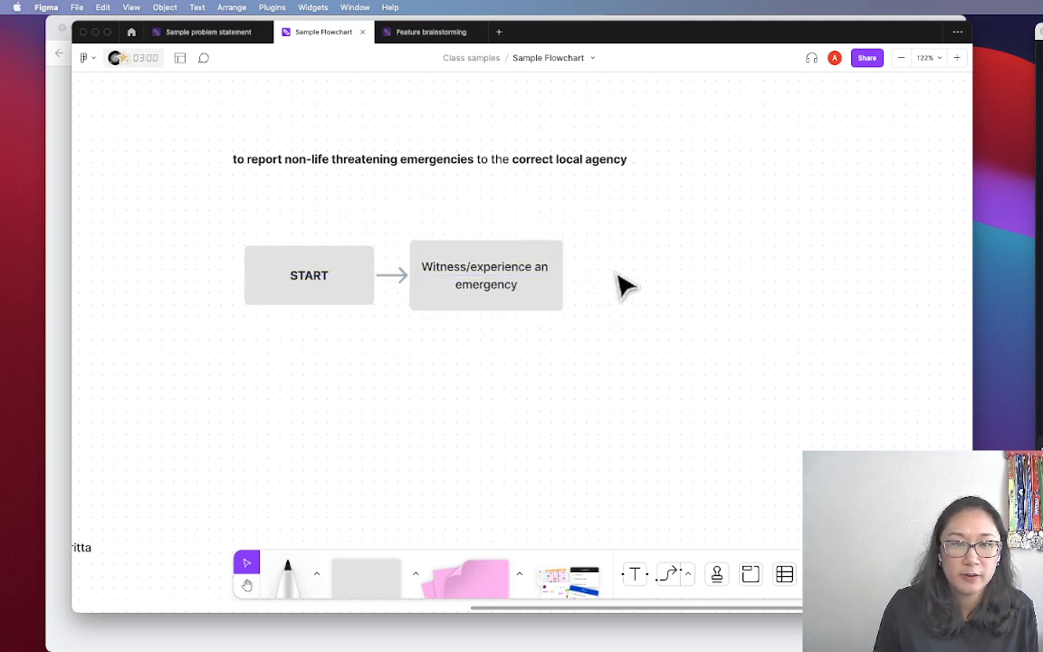
{"action": "left_click", "coordinate": [560, 288]}
Add a connected 'Open up E911 app' box after the Witness box
{"action": "left_click", "coordinate": [574, 275]}
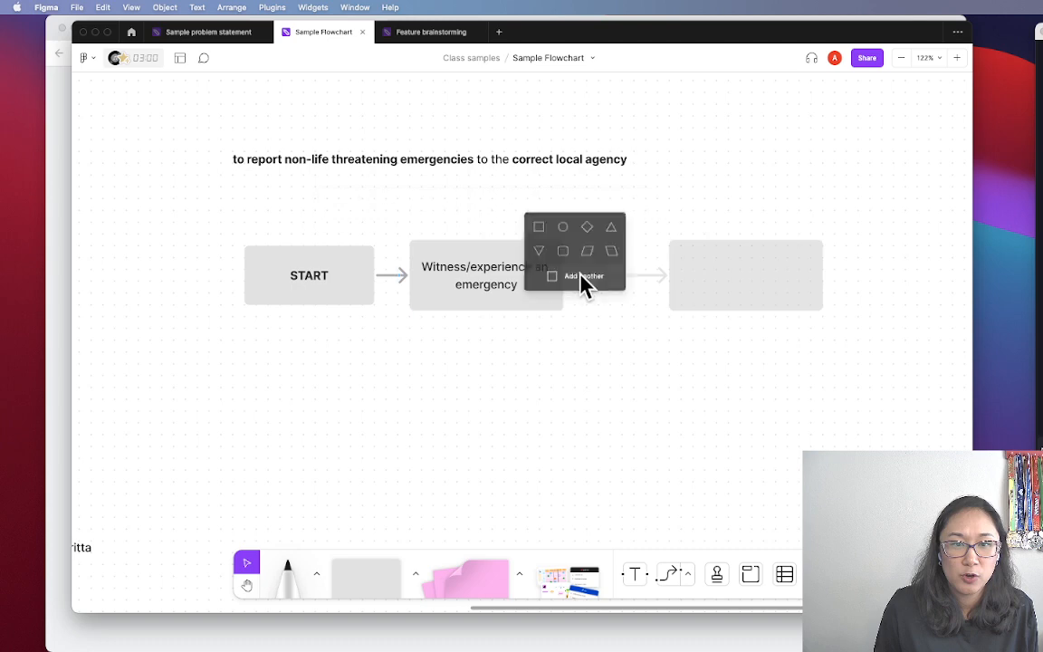
{"action": "left_click", "coordinate": [540, 230]}
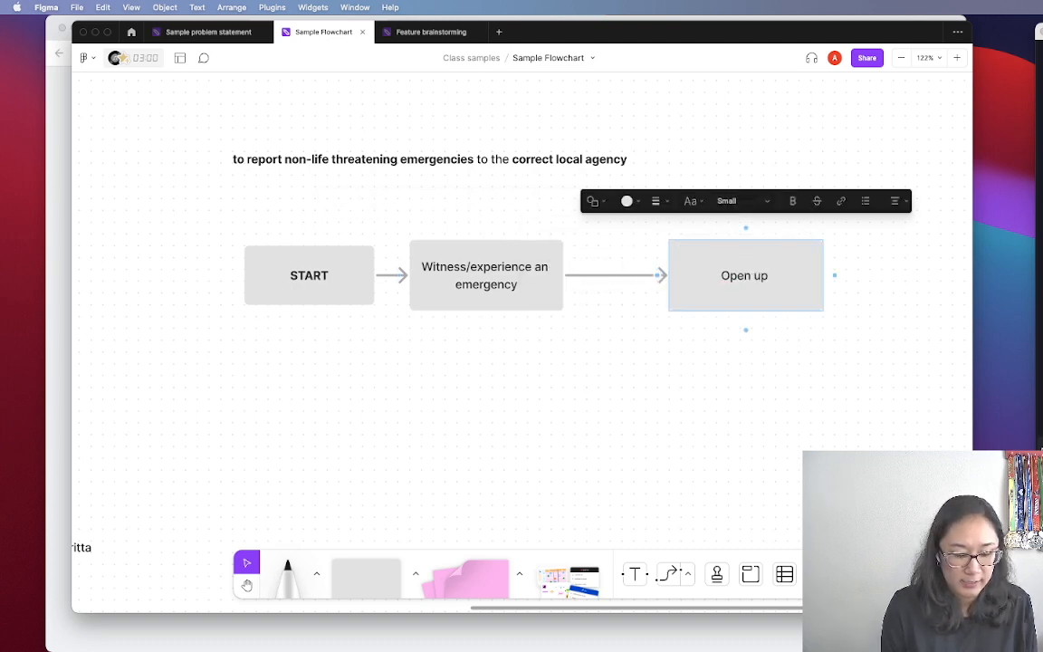
{"action": "type", "text": "Open up E911 app"}
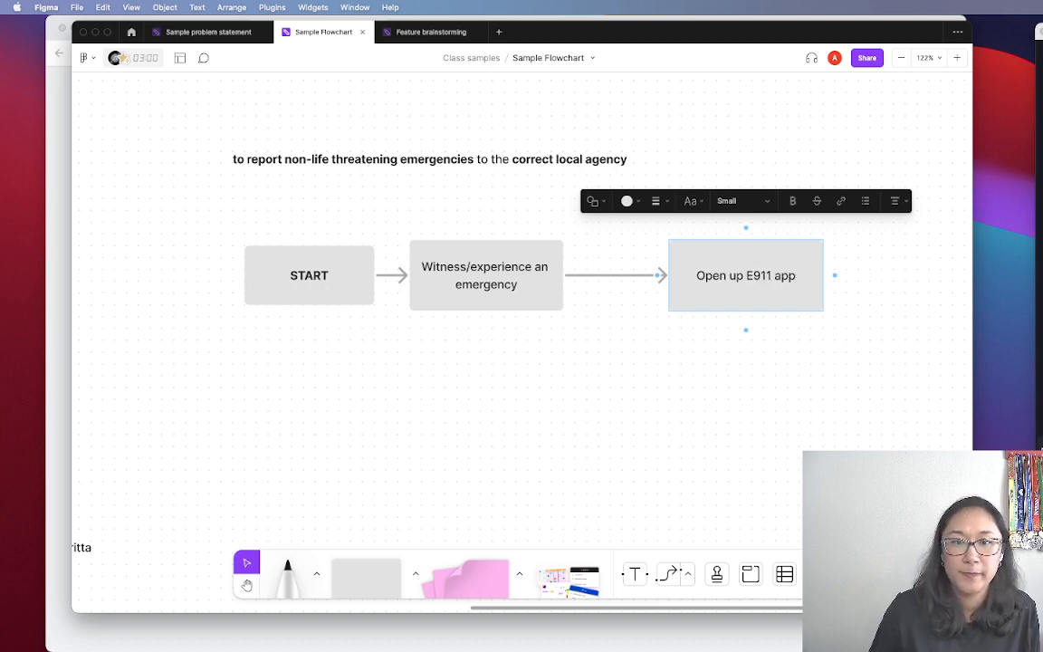
{"action": "left_click", "coordinate": [665, 372]}
{"action": "left_click_drag", "start_coordinate": [729, 302], "coordinate": [654, 302]}
{"action": "left_click", "coordinate": [647, 357]}
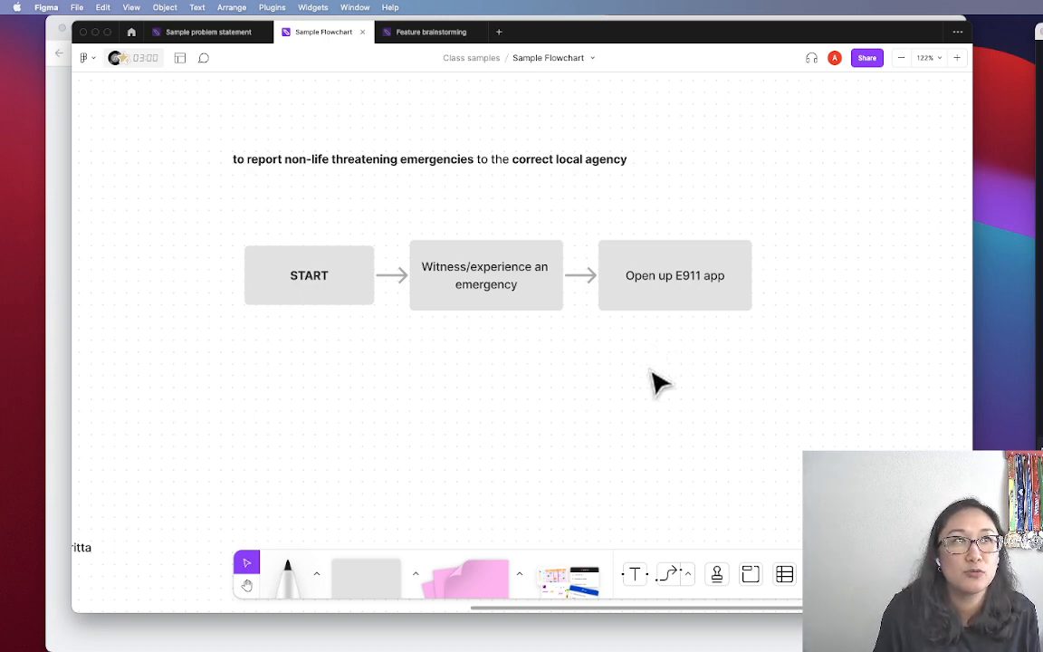
Duplicate the Open up E911 app box to the right as 'Way to report the emergency'
{"action": "scroll", "coordinate": [651, 382], "scroll_direction": "right", "scroll_amount": 3}
{"action": "scroll", "coordinate": [651, 382], "scroll_direction": "right", "scroll_amount": 3}
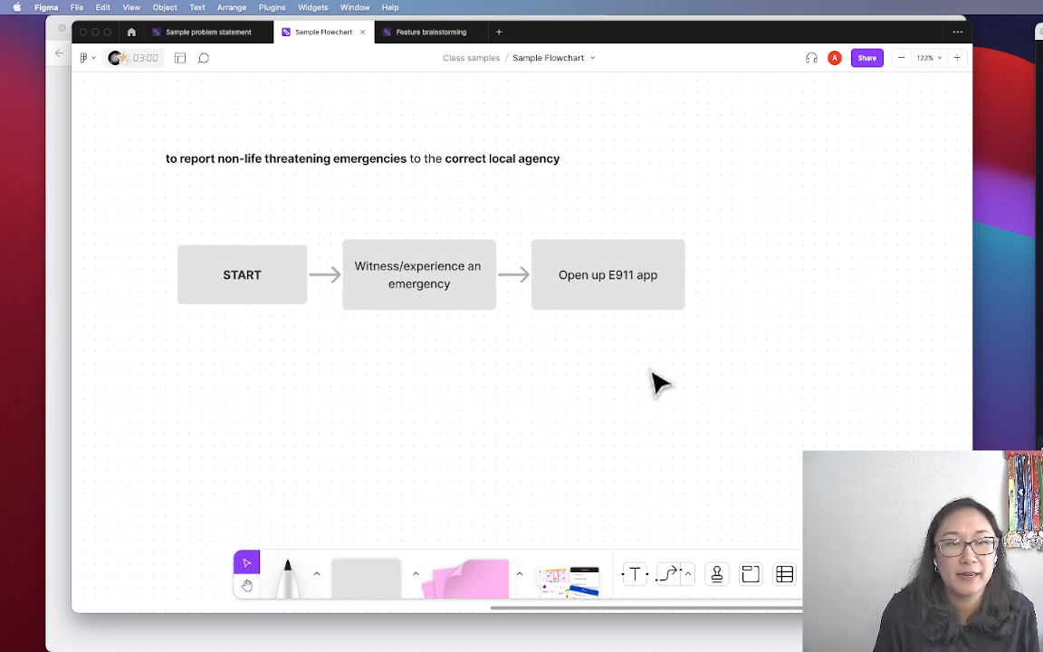
{"action": "scroll", "coordinate": [652, 382], "scroll_direction": "left", "scroll_amount": 2}
{"action": "left_click", "coordinate": [699, 271]}
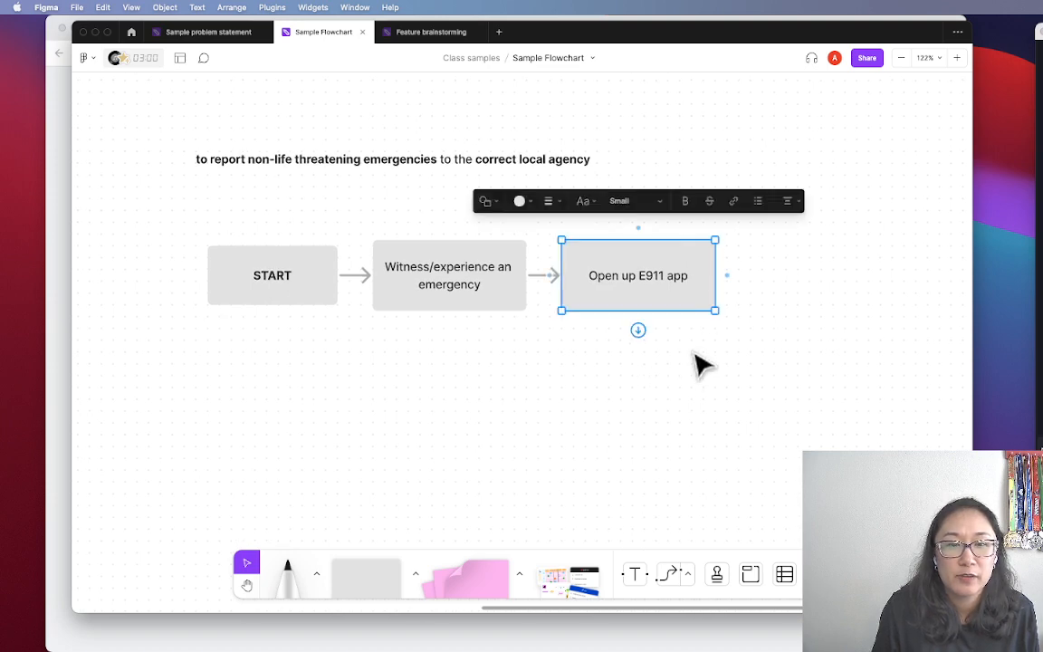
{"action": "left_click_drag", "start_coordinate": [655, 282], "coordinate": [834, 286]}
{"action": "double_click", "coordinate": [830, 275]}
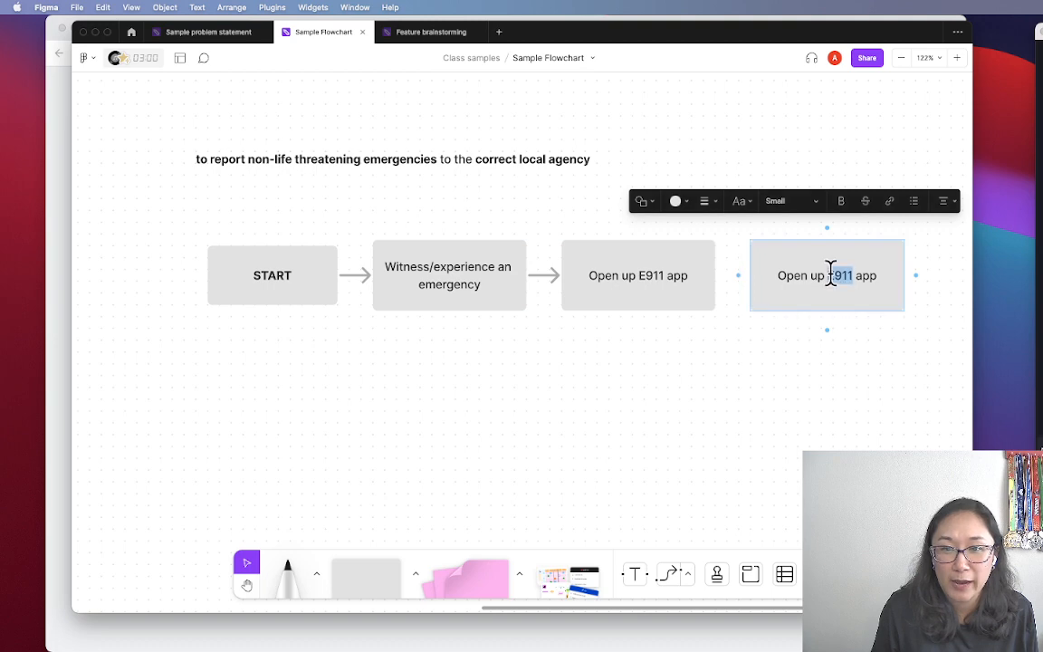
{"action": "key", "text": "super+a"}
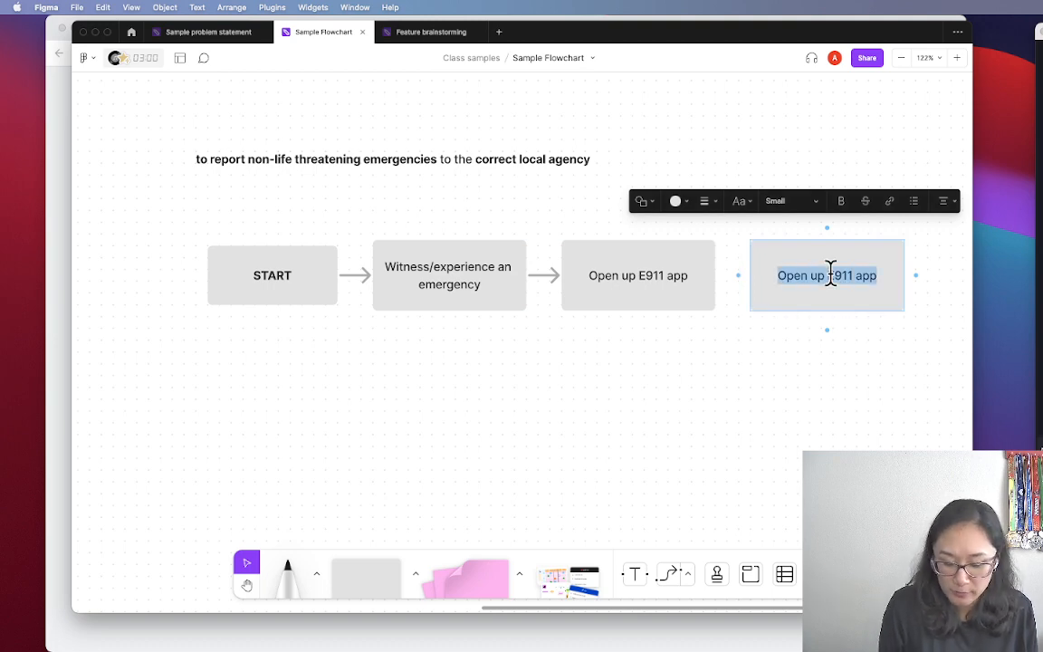
{"action": "type", "text": "Way to report the emergency"}
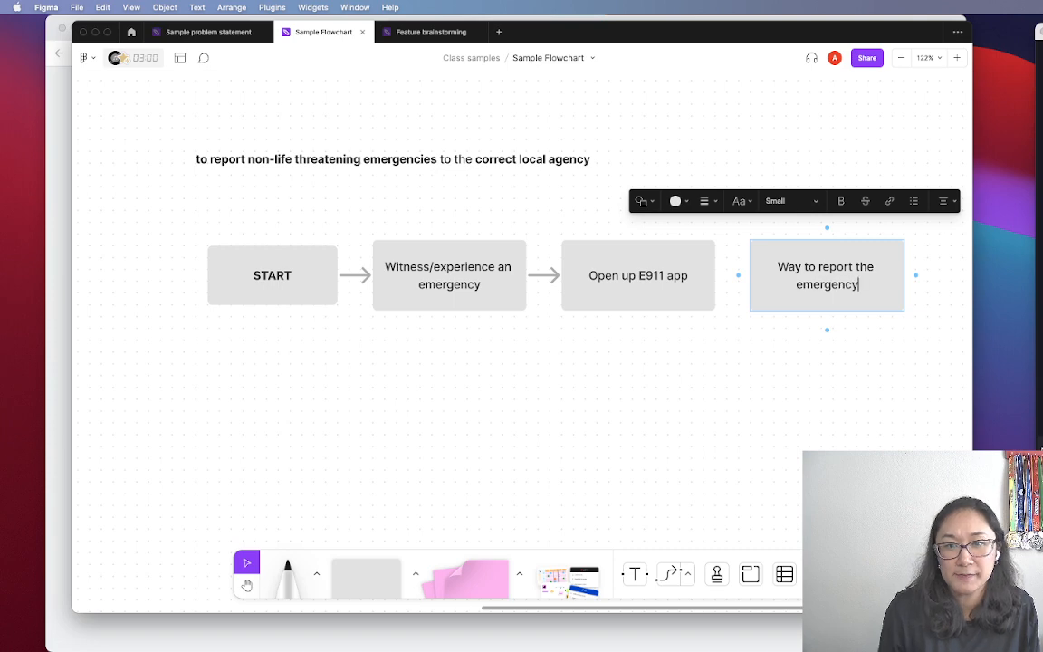
{"action": "left_click", "coordinate": [780, 437]}
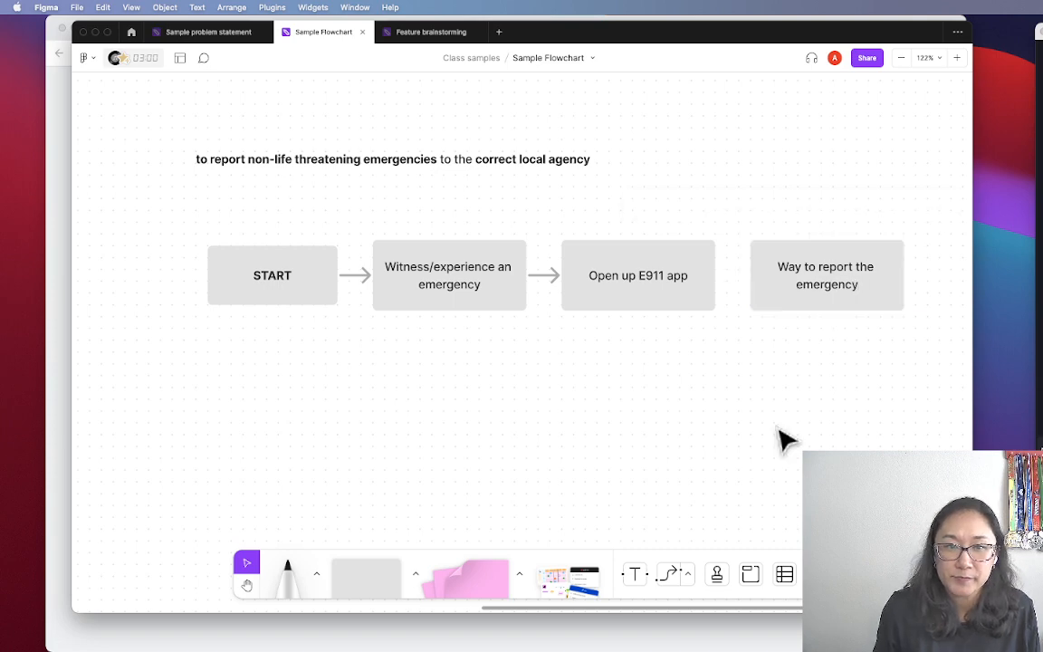
Connect Open up E911 app to Way to report the emergency and align the row
{"action": "left_click", "coordinate": [709, 282]}
{"action": "left_click_drag", "start_coordinate": [727, 275], "coordinate": [753, 276]}
{"action": "left_click", "coordinate": [718, 324]}
{"action": "left_click_drag", "start_coordinate": [819, 305], "coordinate": [836, 305]}
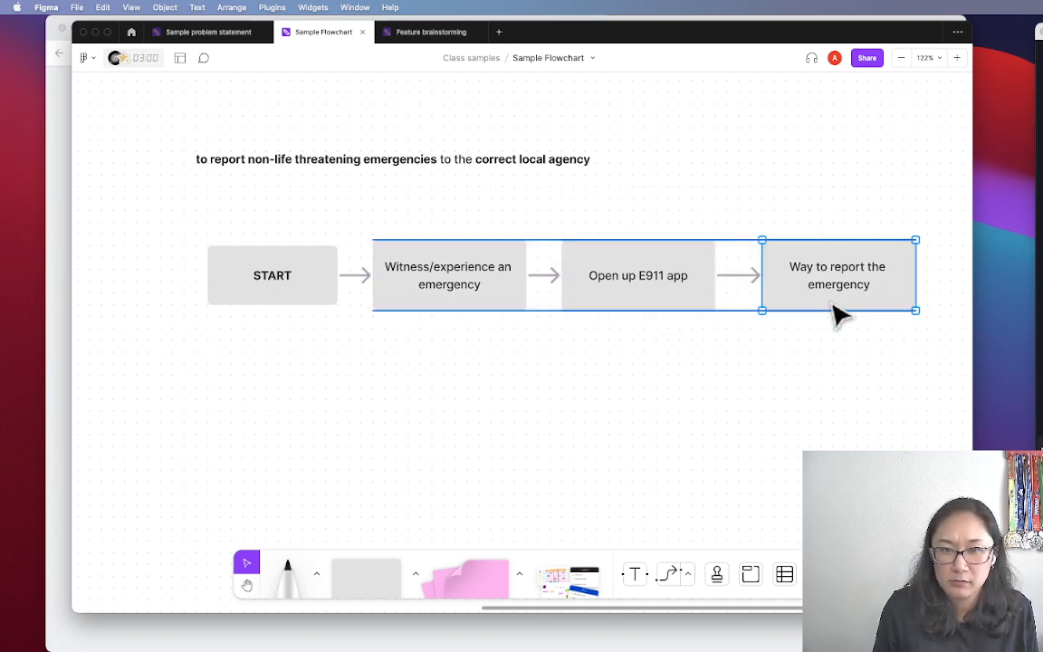
{"action": "left_click", "coordinate": [818, 357]}
{"action": "key", "text": "space"}
{"action": "left_click_drag", "start_coordinate": [834, 372], "coordinate": [734, 387]}
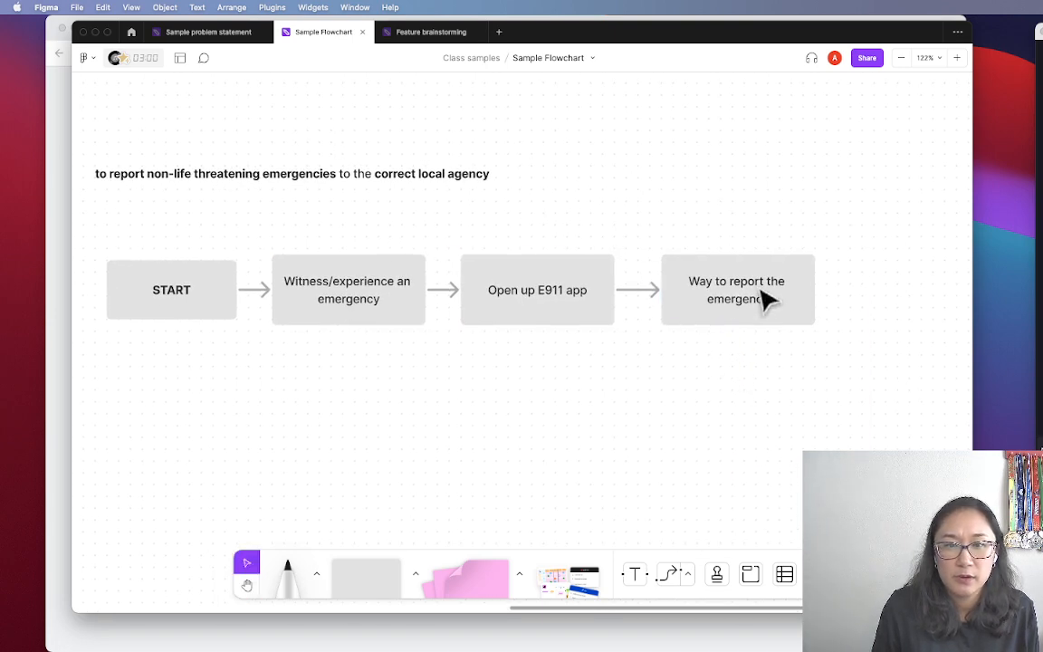
{"action": "left_click", "coordinate": [758, 308]}
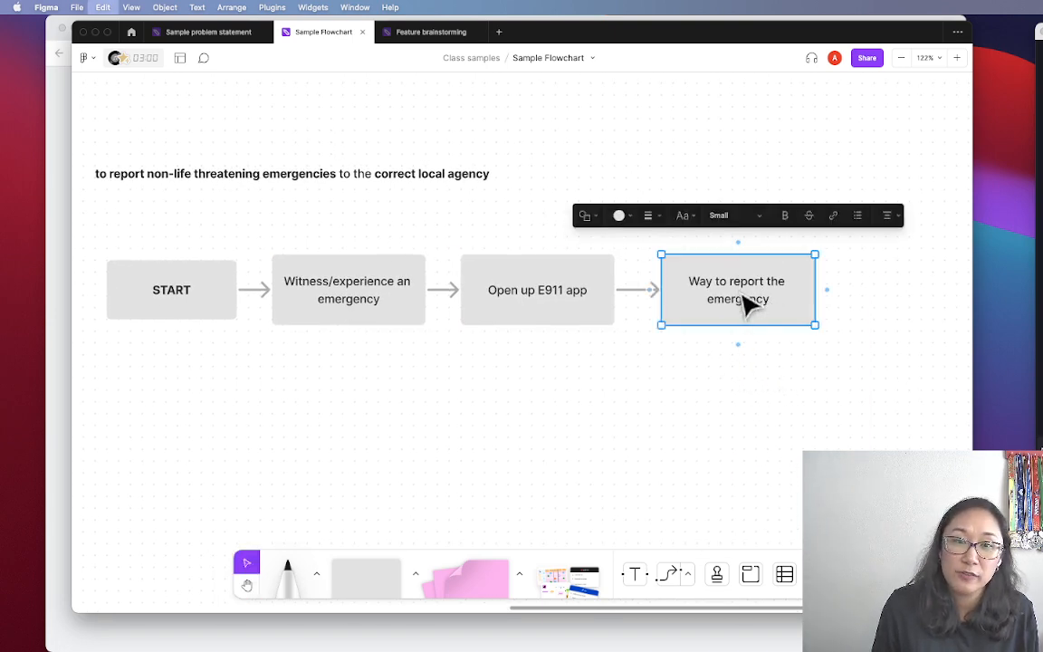
Duplicate the Way to report box below it as a 'Phone call' box
{"action": "left_click_drag", "start_coordinate": [749, 302], "coordinate": [697, 419], "text": "alt"}
{"action": "triple_click", "coordinate": [695, 411]}
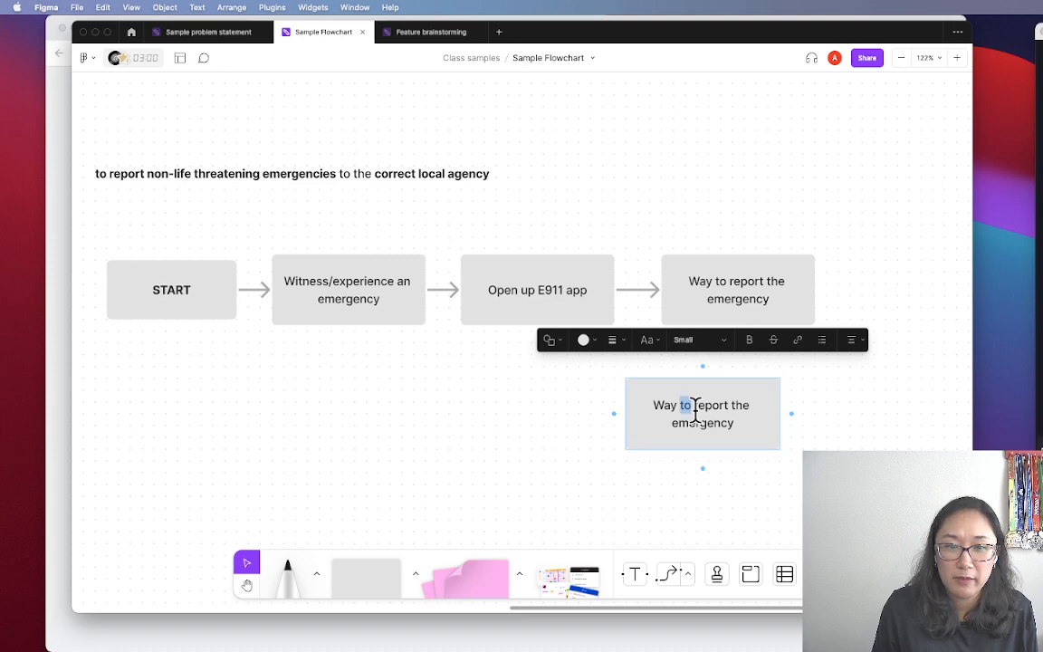
{"action": "type", "text": "Phone call"}
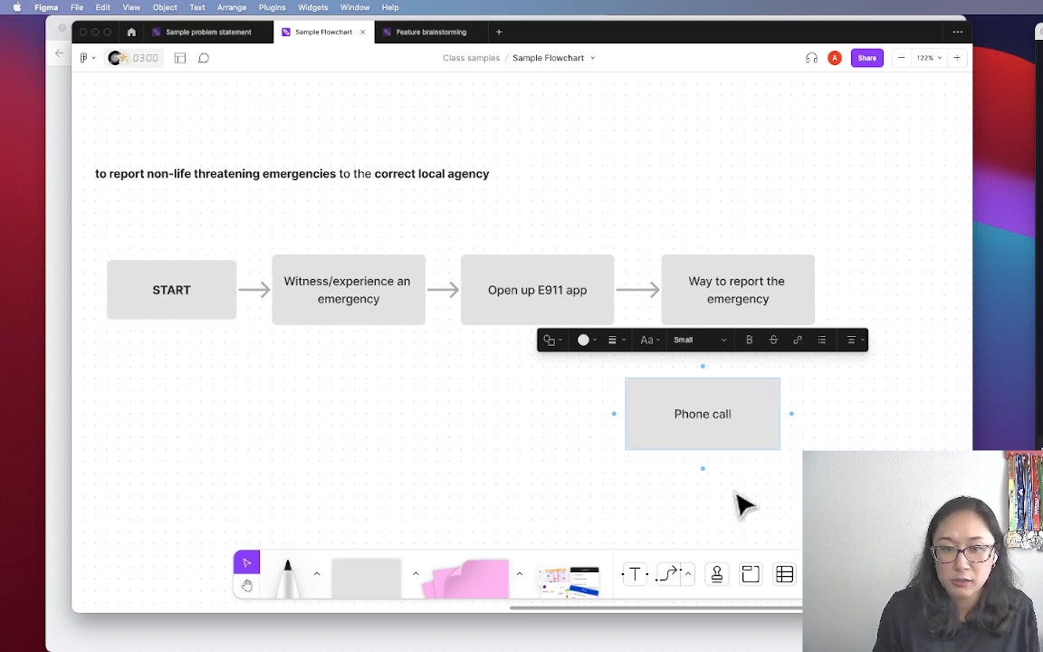
{"action": "left_click", "coordinate": [740, 505]}
Add a 'Form' box below Phone call
{"action": "scroll", "coordinate": [749, 434], "scroll_direction": "down", "scroll_amount": 5}
{"action": "left_click", "coordinate": [729, 323]}
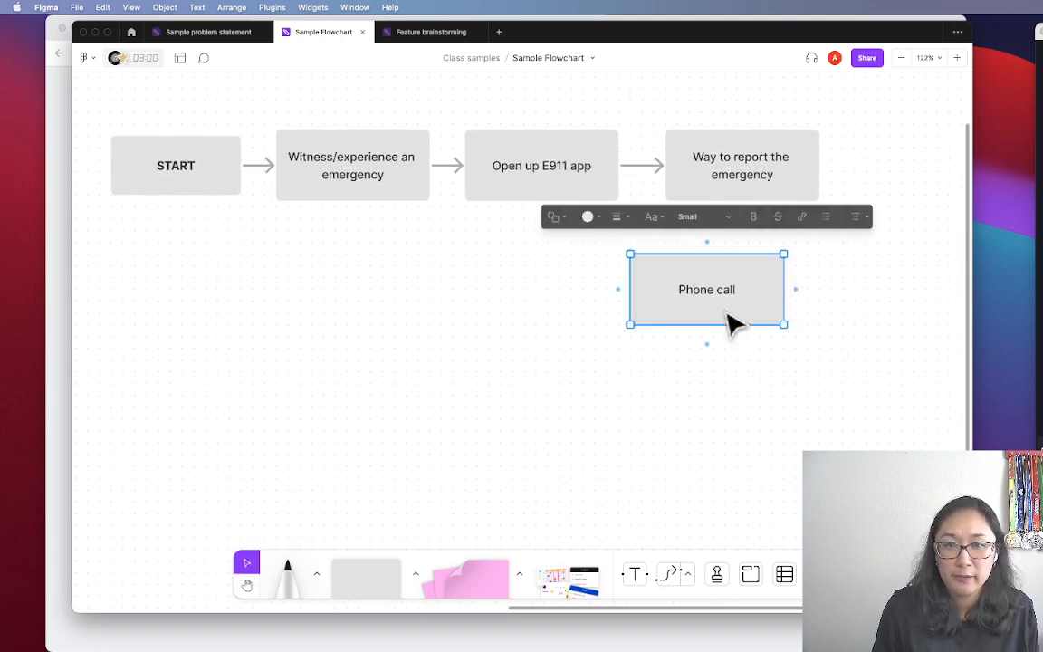
{"action": "left_click_drag", "start_coordinate": [728, 323], "coordinate": [715, 389], "text": "alt"}
{"action": "double_click", "coordinate": [705, 368]}
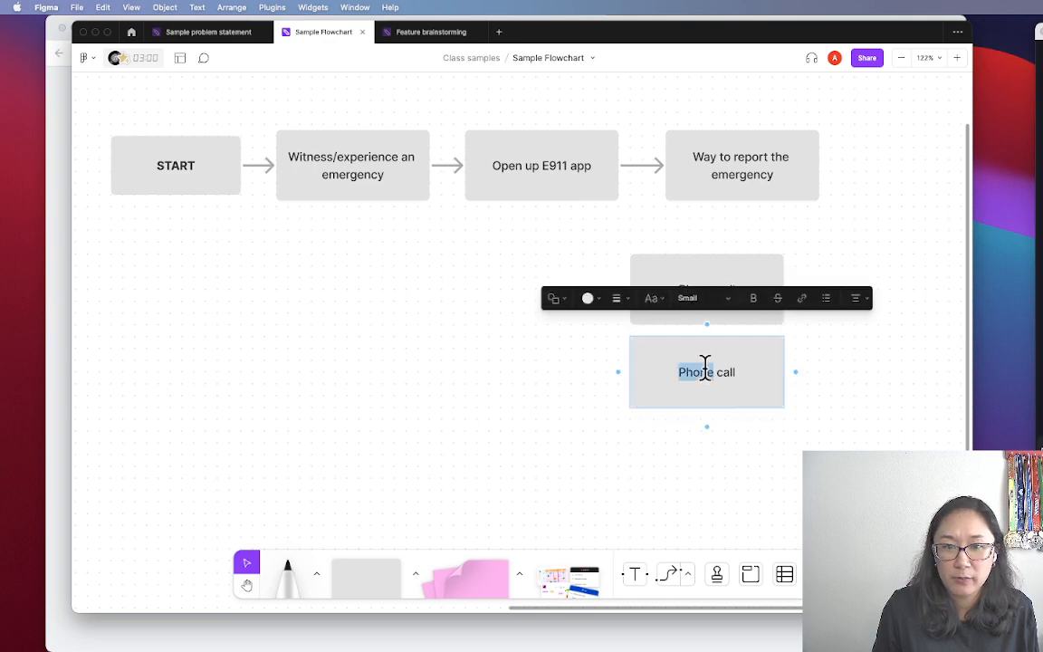
{"action": "type", "text": "Form"}
{"action": "left_click", "coordinate": [750, 455]}
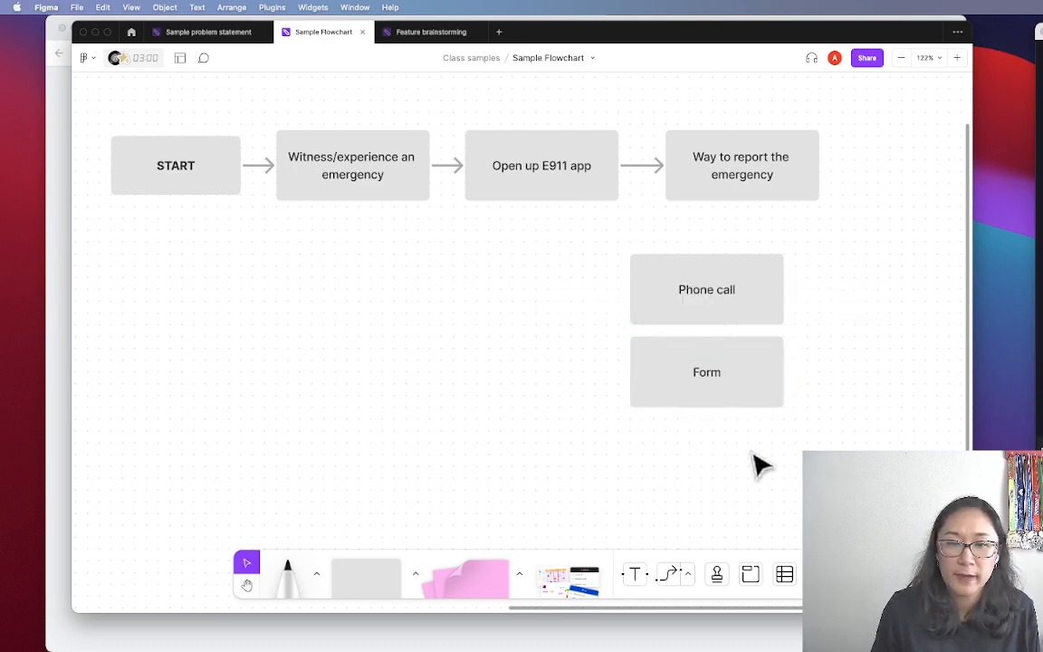
Duplicate the Form box below it as 'Livestreaming video'
{"action": "left_click", "coordinate": [728, 378]}
{"action": "key", "text": "super+d"}
{"action": "left_click_drag", "start_coordinate": [711, 389], "coordinate": [700, 458]}
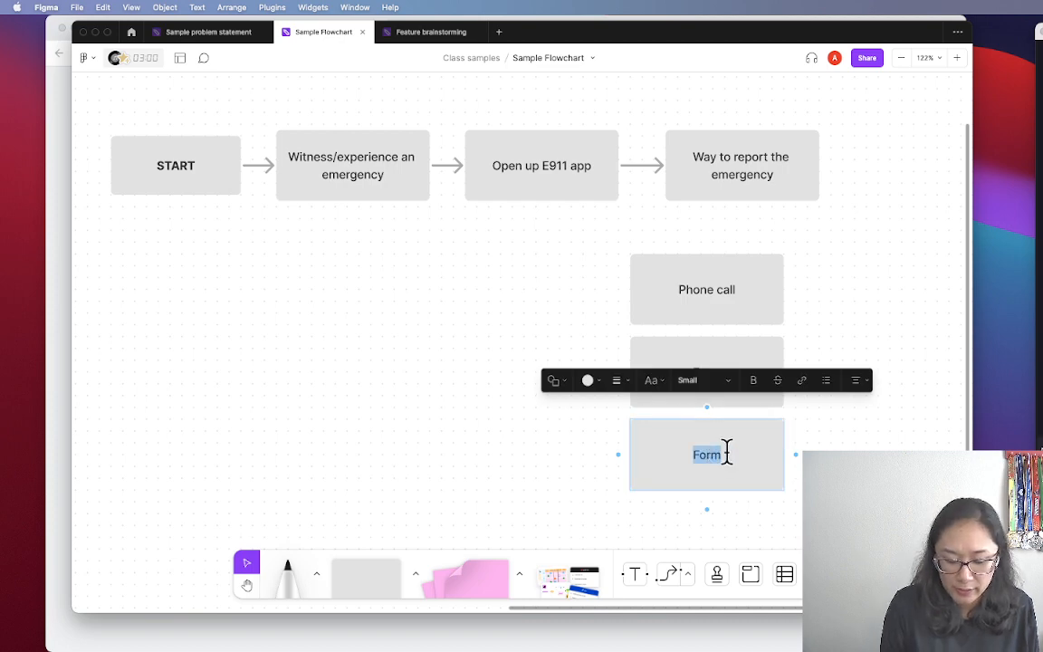
{"action": "type", "text": "Livestreami"}
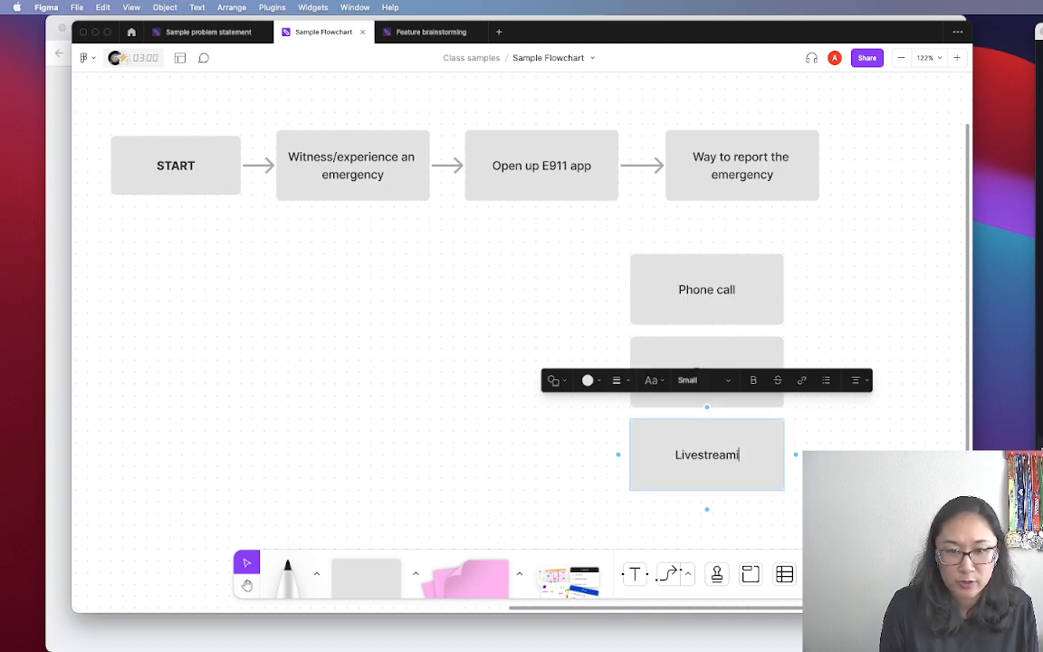
{"action": "type", "text": "ng video"}
{"action": "left_click", "coordinate": [828, 500]}
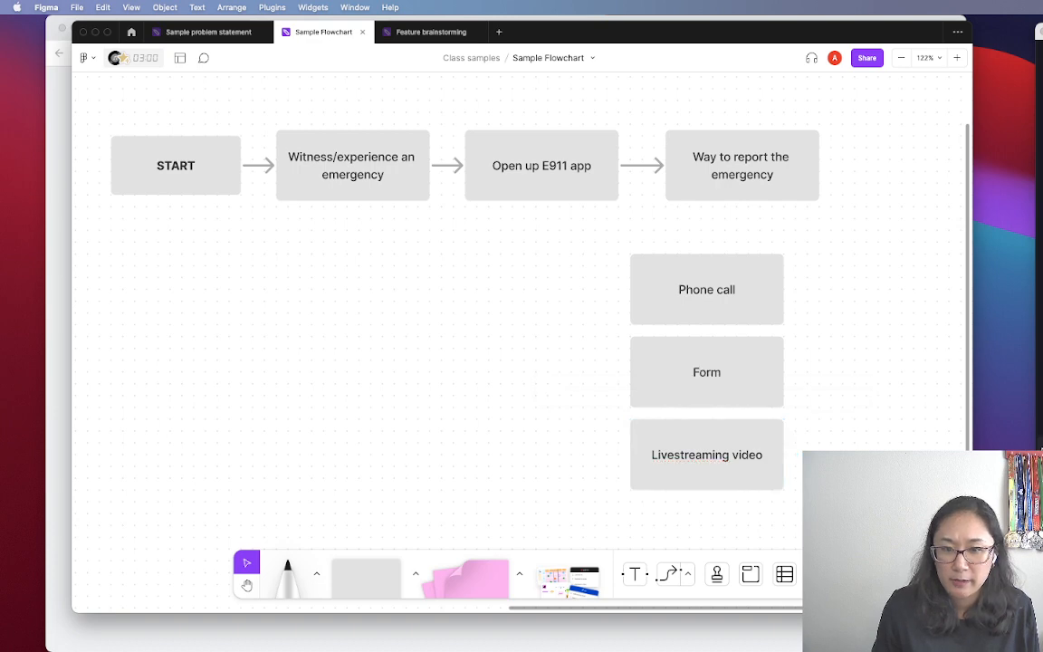
Add a 'Send a picture' box at the bottom and select all four option boxes
{"action": "key", "text": "space"}
{"action": "left_click_drag", "start_coordinate": [828, 500], "coordinate": [834, 440]}
{"action": "left_click", "coordinate": [718, 392]}
{"action": "key", "text": "super+d"}
{"action": "left_click_drag", "start_coordinate": [725, 389], "coordinate": [722, 482]}
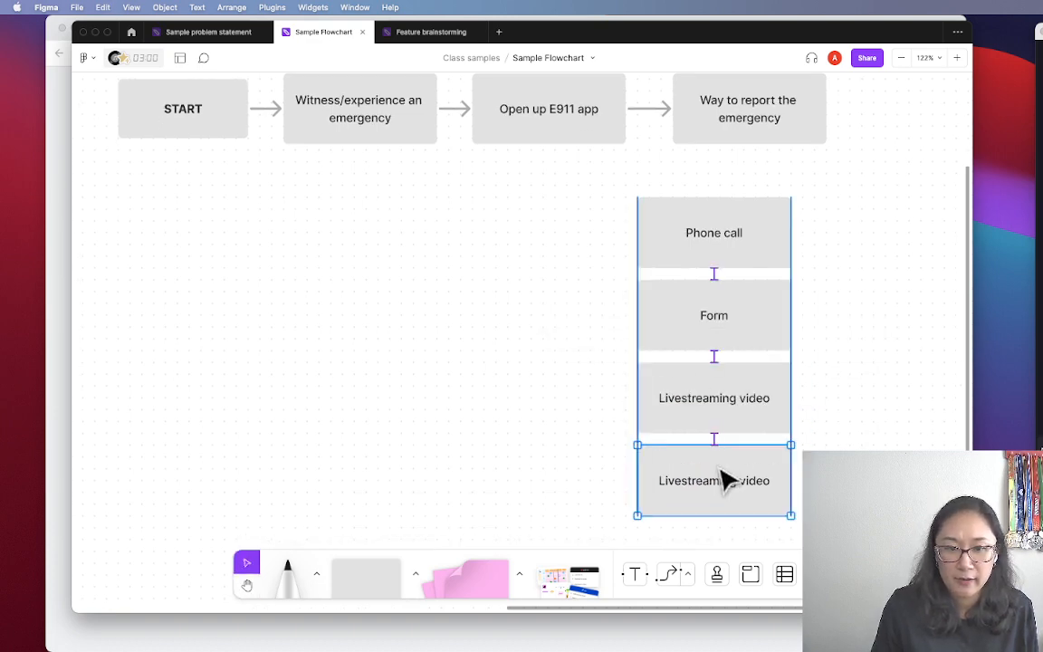
{"action": "double_click", "coordinate": [724, 480]}
{"action": "type", "text": "Sen"}
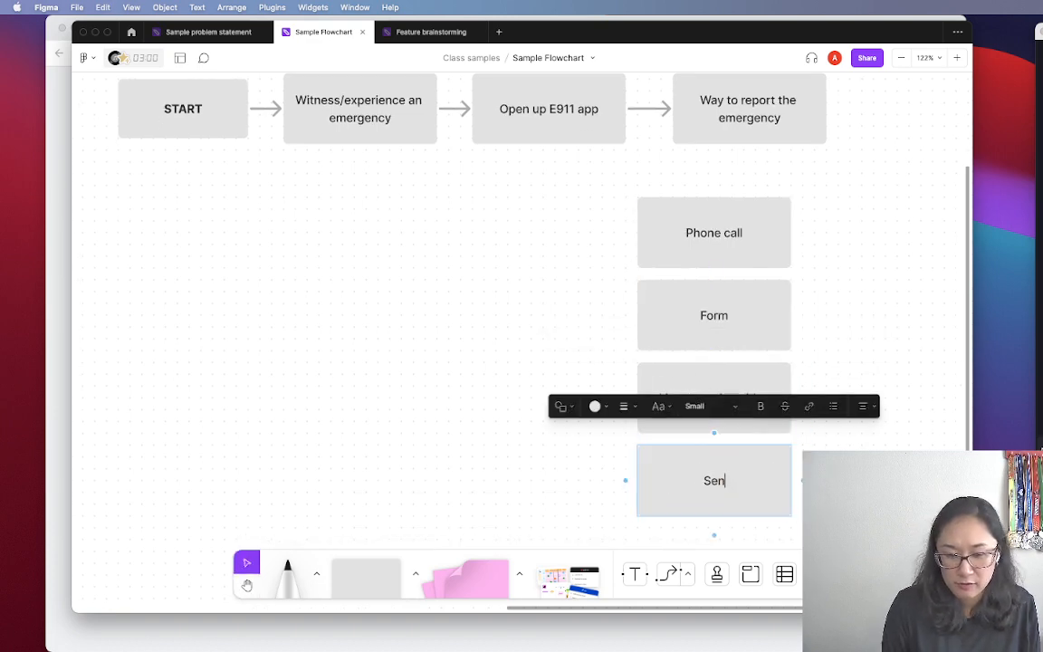
{"action": "type", "text": "d a picture"}
{"action": "key", "text": "Escape"}
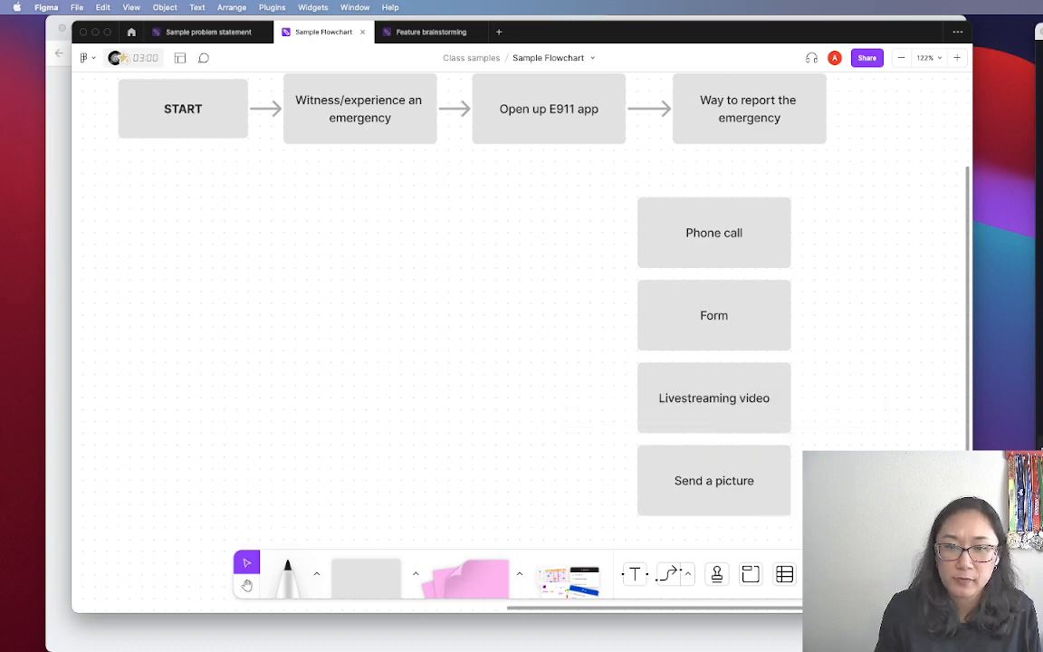
{"action": "left_click_drag", "start_coordinate": [817, 523], "coordinate": [636, 288]}
Narrow the four report-option boxes and shift their column up and to the right
{"action": "left_click_drag", "start_coordinate": [632, 277], "coordinate": [683, 276]}
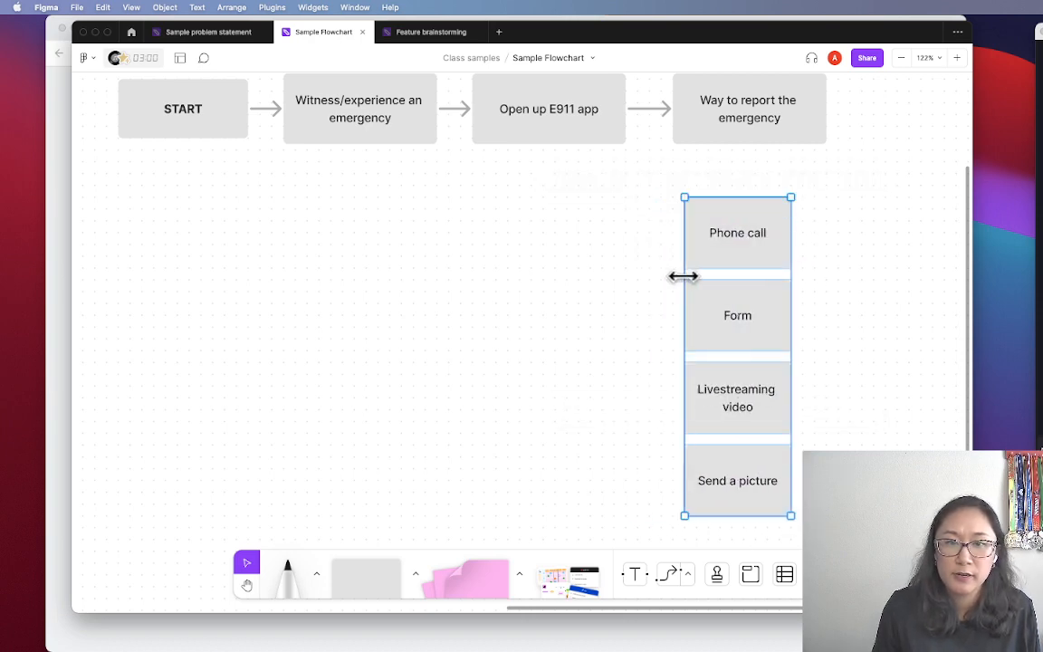
{"action": "left_click_drag", "start_coordinate": [749, 318], "coordinate": [789, 292]}
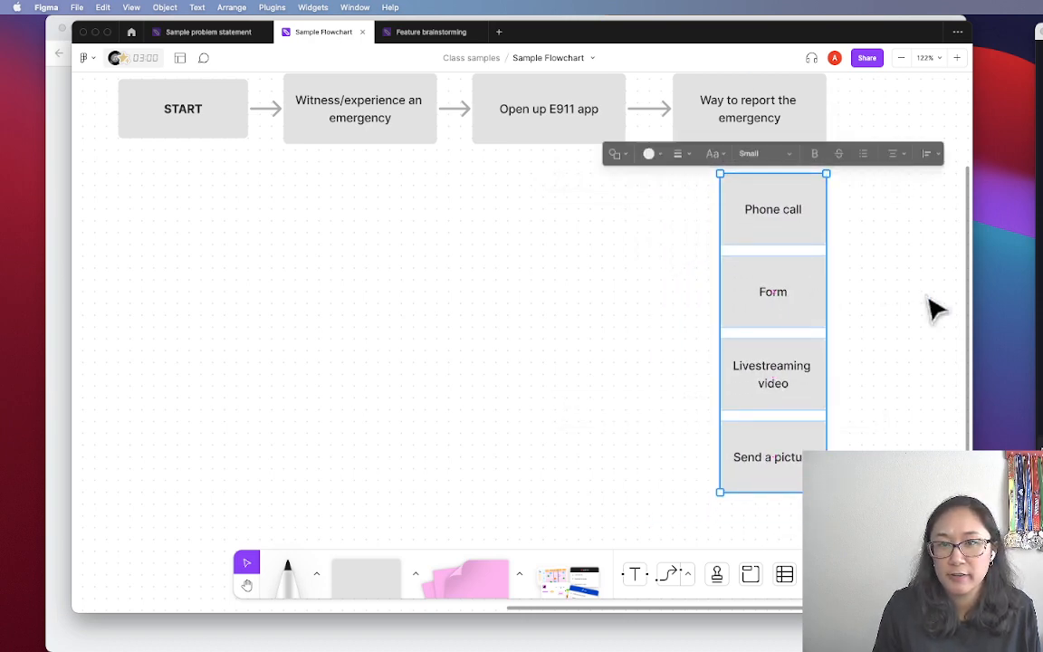
{"action": "left_click", "coordinate": [931, 302]}
Draw arrows from Way to report the emergency to Phone call, Form, Livestreaming video and Send a picture
{"action": "left_click", "coordinate": [715, 134]}
{"action": "left_click_drag", "start_coordinate": [745, 160], "coordinate": [716, 222]}
{"action": "left_click", "coordinate": [671, 214]}
{"action": "left_click", "coordinate": [709, 127]}
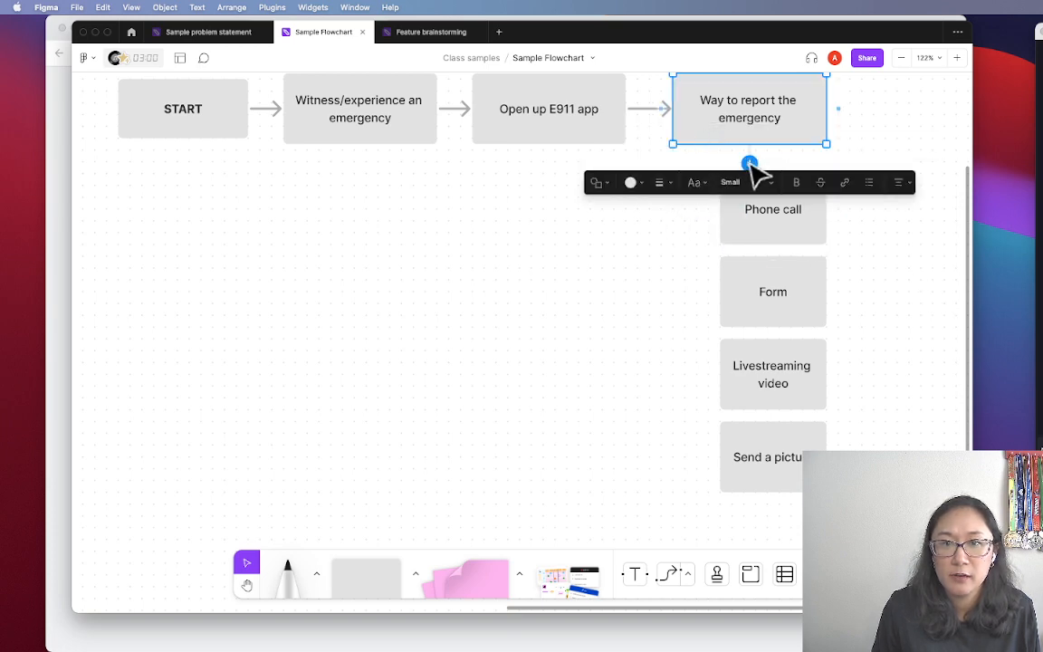
{"action": "left_click_drag", "start_coordinate": [750, 165], "coordinate": [725, 226]}
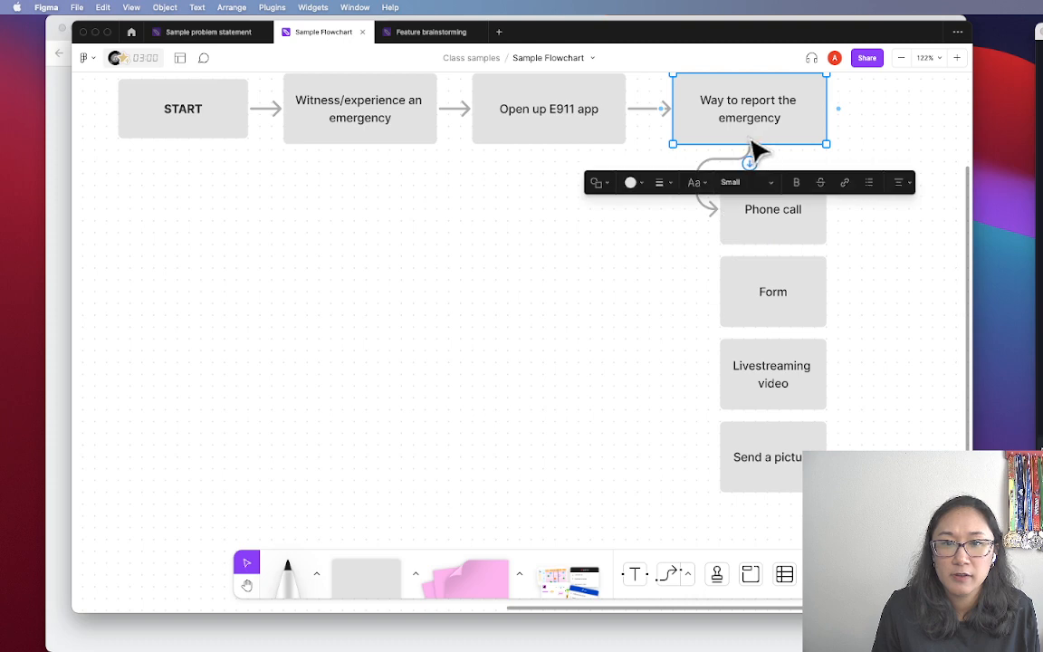
{"action": "key", "text": "Return"}
{"action": "left_click_drag", "start_coordinate": [751, 166], "coordinate": [717, 291]}
{"action": "left_click_drag", "start_coordinate": [751, 164], "coordinate": [717, 373]}
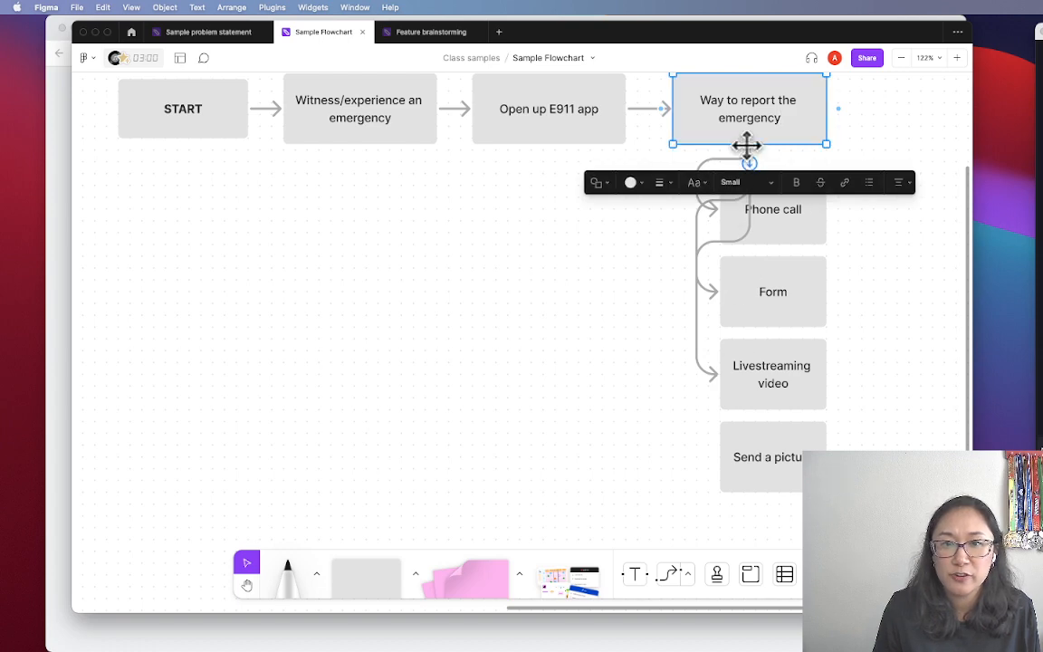
{"action": "left_click_drag", "start_coordinate": [749, 165], "coordinate": [719, 471]}
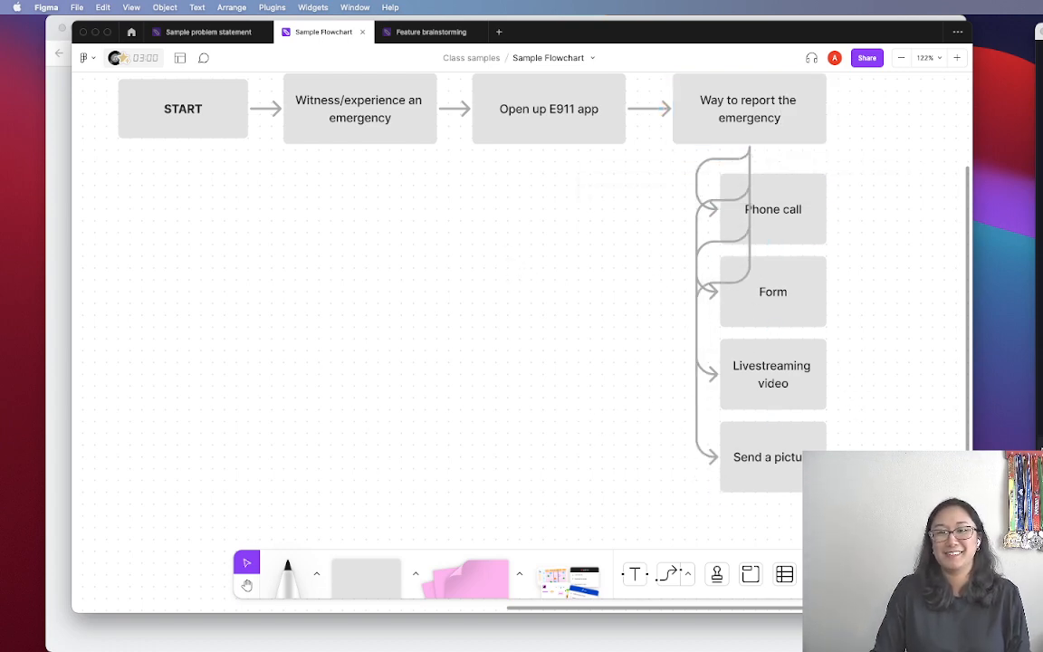
Reposition the four report-option boxes to the right and slightly lower beneath the report box
{"action": "left_click_drag", "start_coordinate": [845, 475], "coordinate": [791, 179]}
{"action": "left_click_drag", "start_coordinate": [800, 227], "coordinate": [892, 243]}
{"action": "key", "text": "h"}
{"action": "left_click_drag", "start_coordinate": [619, 252], "coordinate": [431, 335]}
{"action": "key", "text": "v"}
{"action": "left_click", "coordinate": [592, 212]}
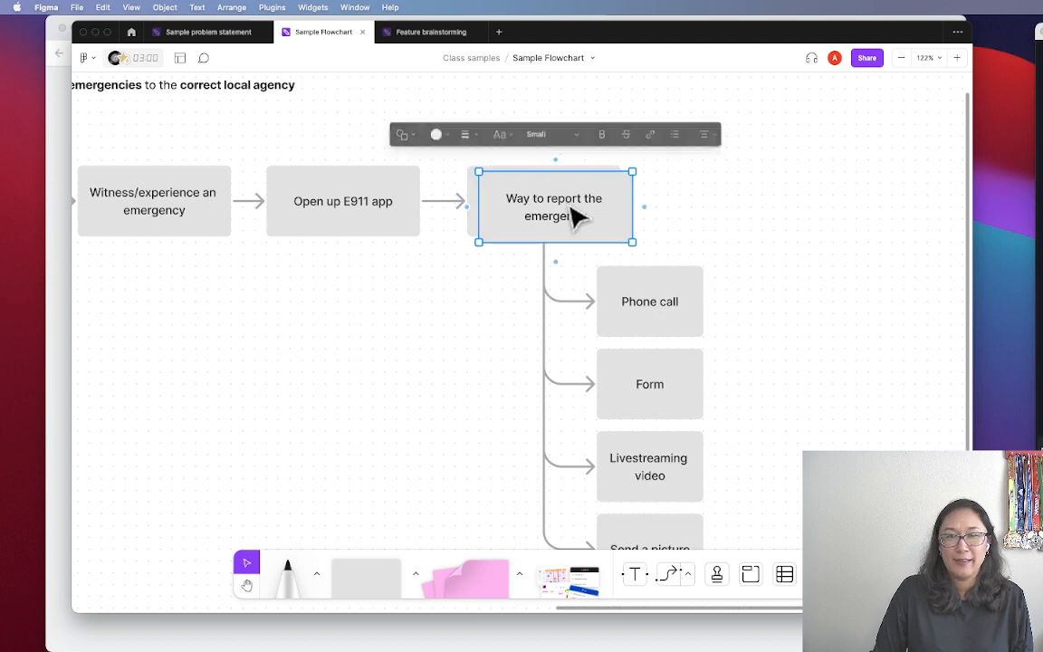
Copy the report box, retype it as 'The emergency has been reported', and move it up-right
{"action": "left_click_drag", "start_coordinate": [579, 215], "coordinate": [751, 221]}
{"action": "double_click", "coordinate": [733, 201]}
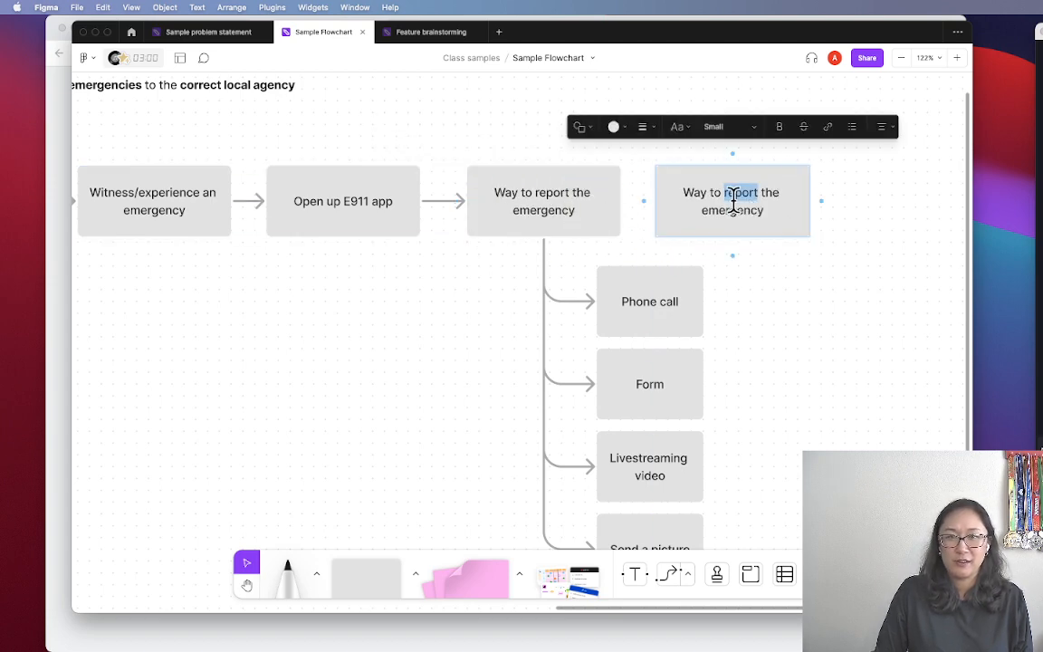
{"action": "key", "text": "super+a"}
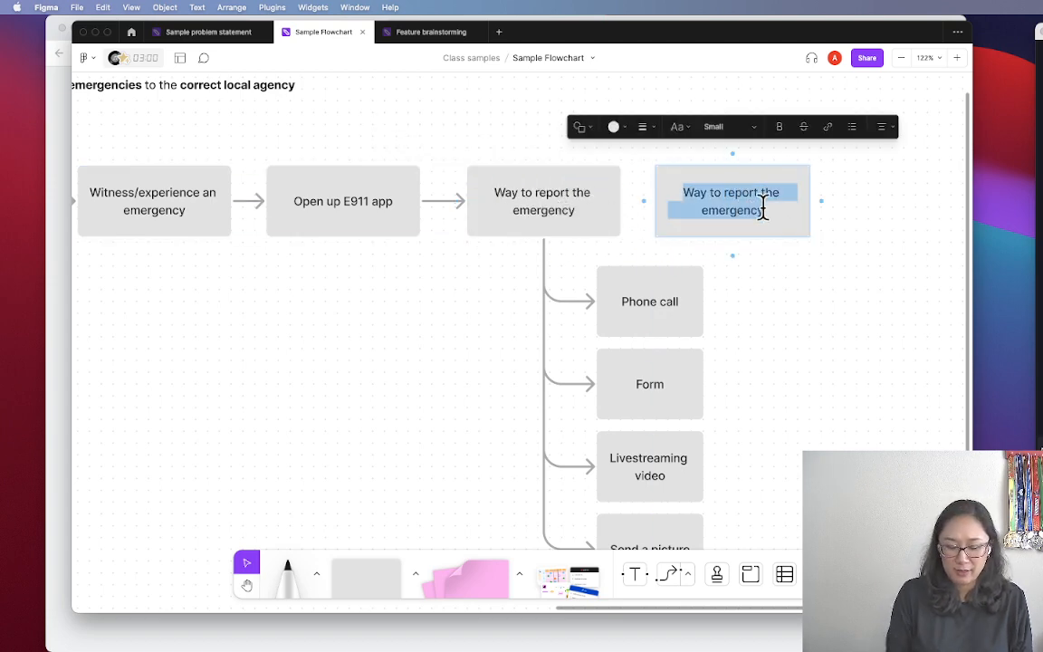
{"action": "type", "text": "The emergenc"}
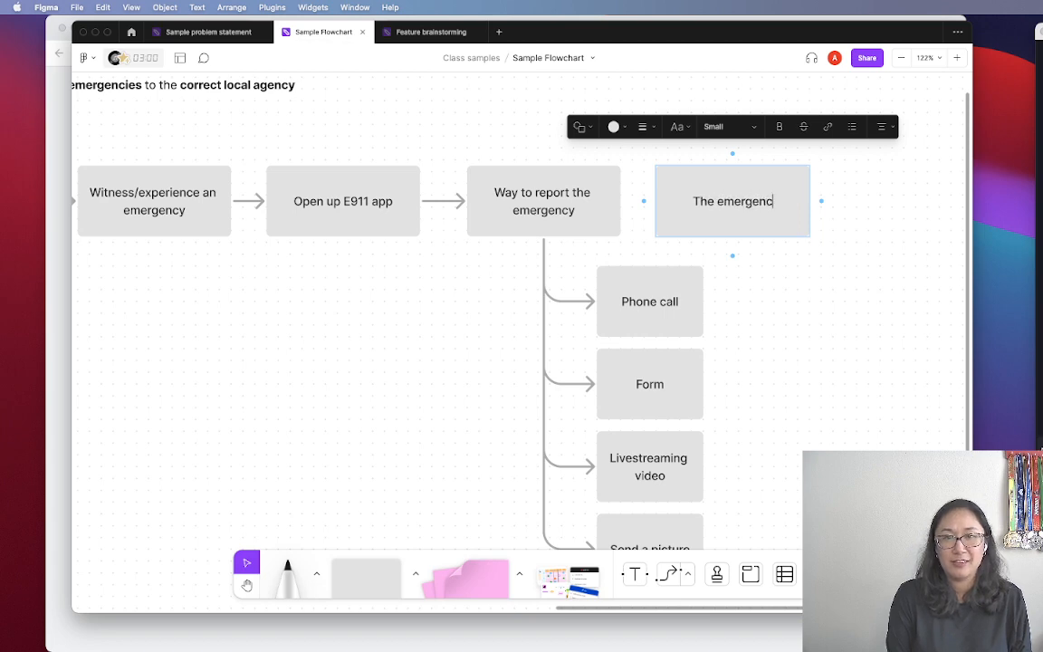
{"action": "type", "text": "y has been r"}
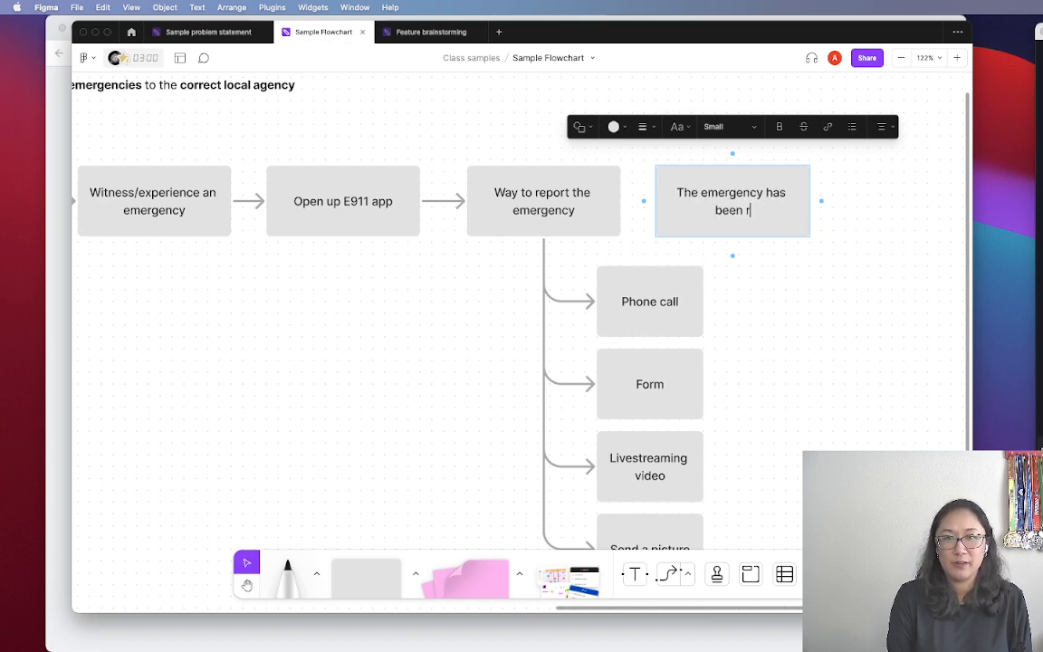
{"action": "left_click", "coordinate": [800, 284]}
{"action": "left_click_drag", "start_coordinate": [825, 325], "coordinate": [711, 273]}
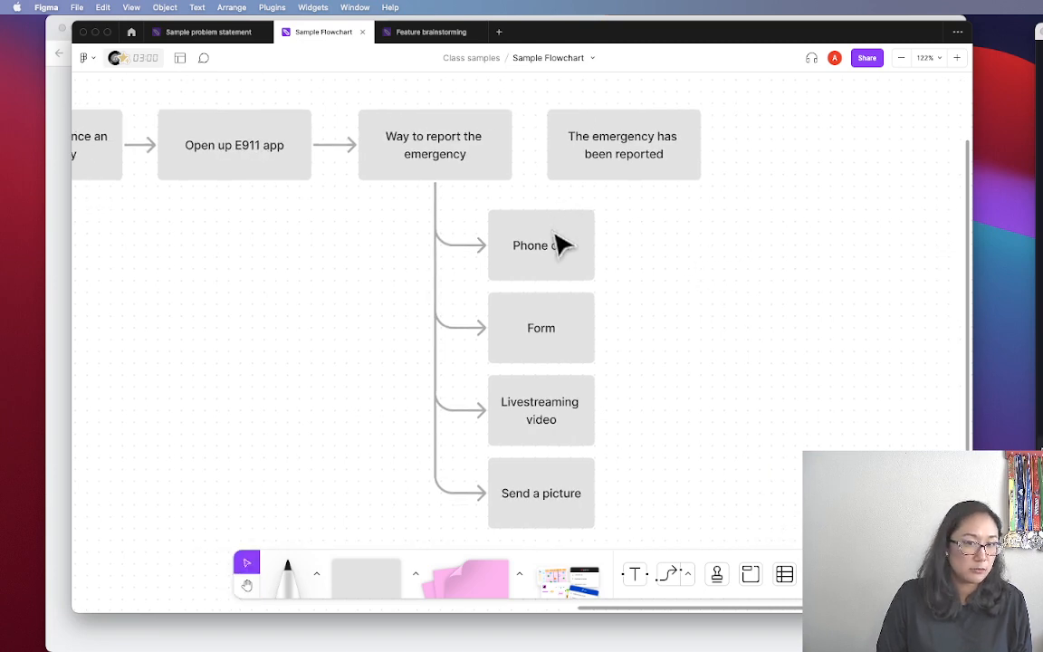
{"action": "left_click", "coordinate": [665, 156]}
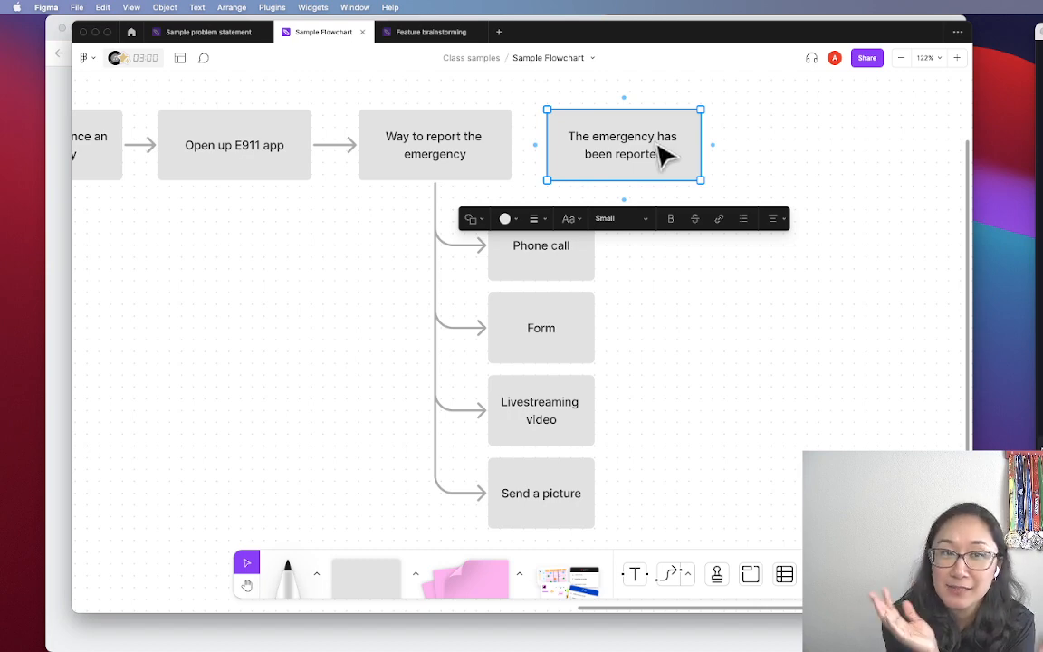
{"action": "left_click_drag", "start_coordinate": [660, 154], "coordinate": [740, 118]}
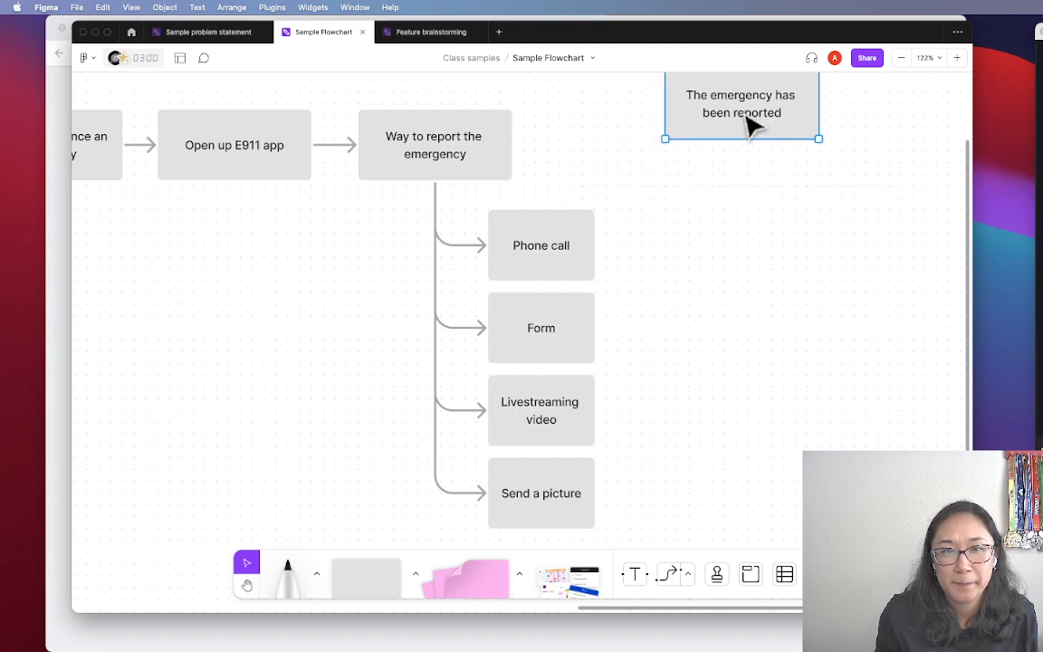
Duplicate the reported box below, retyping the upper copy as 'I need to stay on the line to communicate with E911'
{"action": "left_click", "coordinate": [838, 271]}
{"action": "key", "text": "space"}
{"action": "left_click_drag", "start_coordinate": [851, 285], "coordinate": [770, 354]}
{"action": "left_click", "coordinate": [654, 172]}
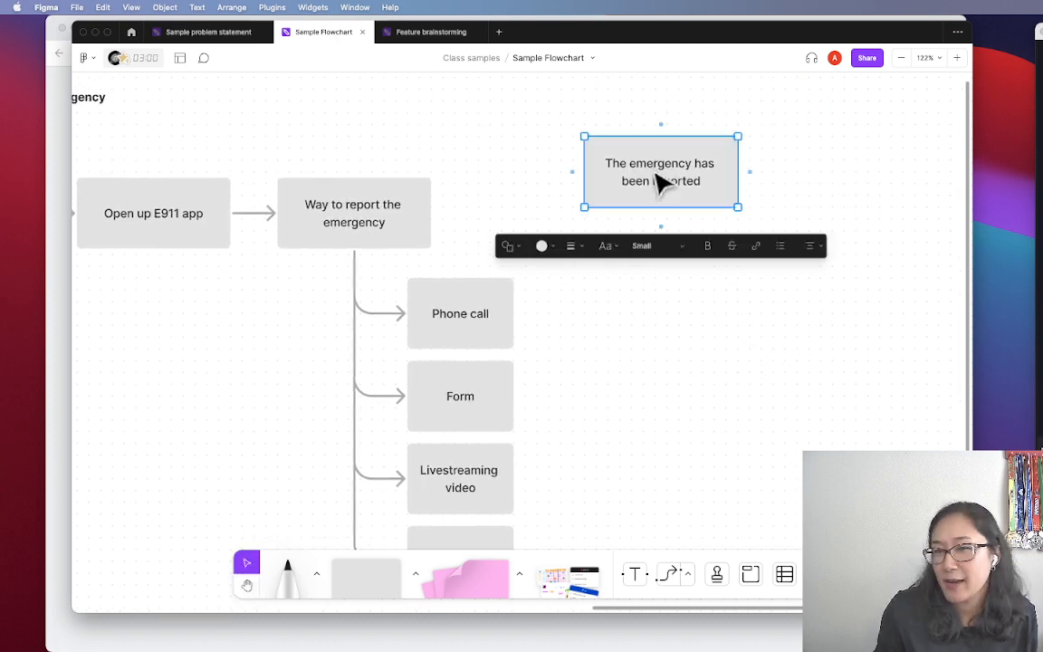
{"action": "left_click_drag", "start_coordinate": [693, 198], "coordinate": [681, 296]}
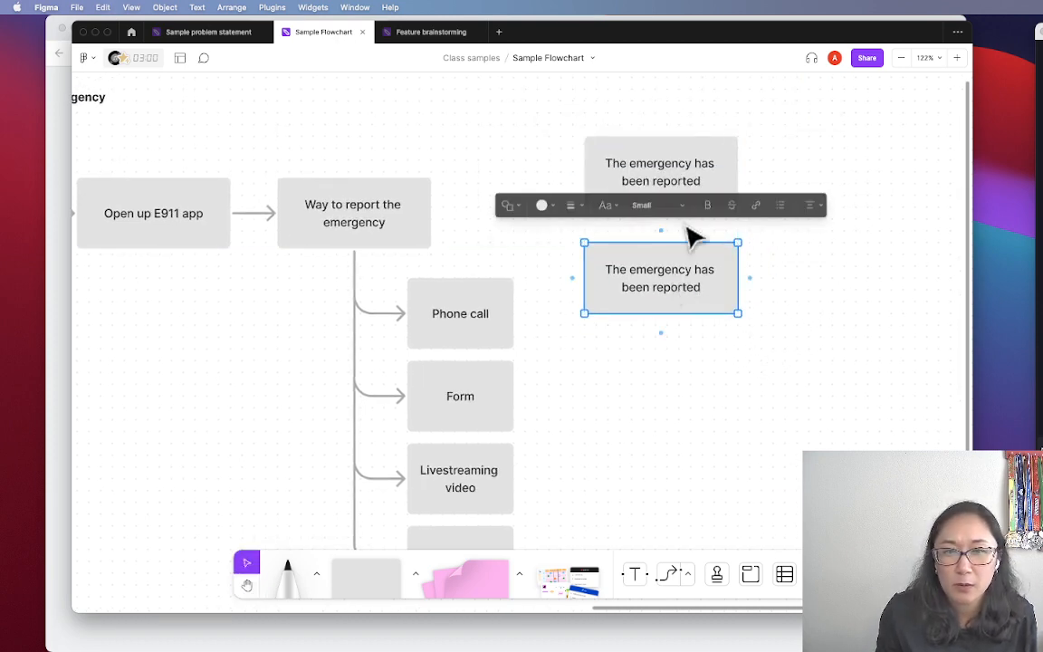
{"action": "left_click", "coordinate": [664, 181]}
{"action": "double_click", "coordinate": [660, 170]}
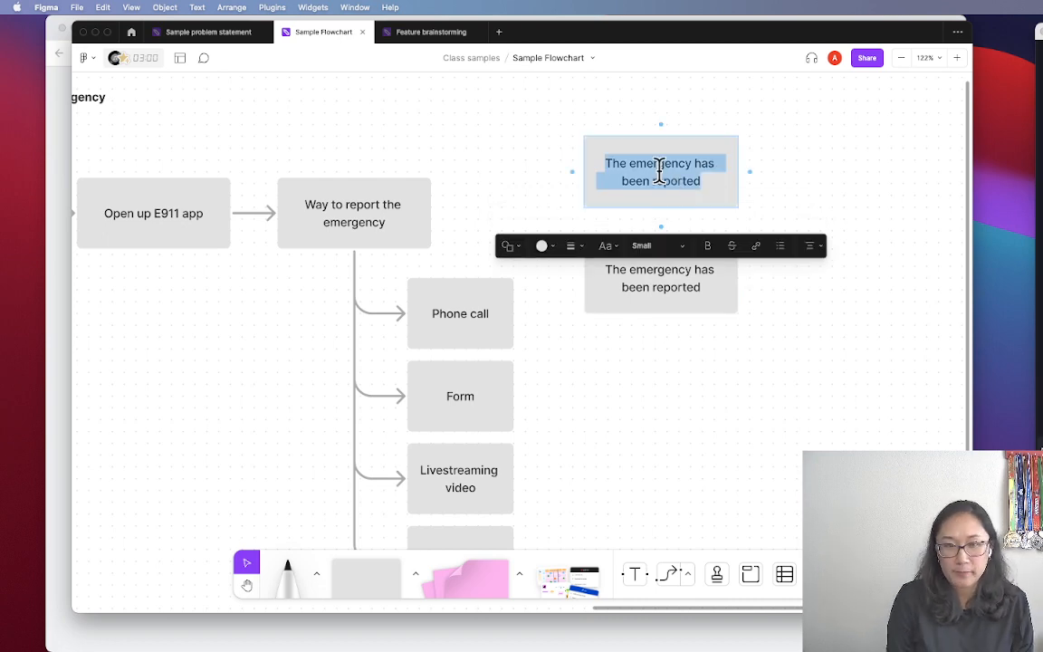
{"action": "type", "text": "I need to t"}
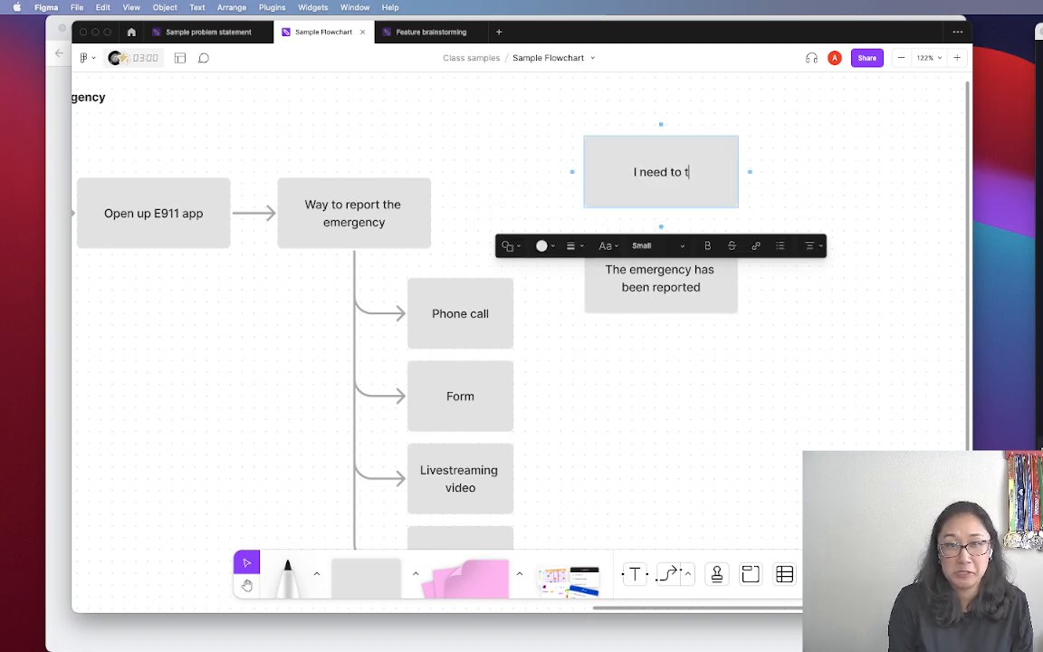
{"action": "key", "text": "BackSpace"}
{"action": "type", "text": "stay on the lin"}
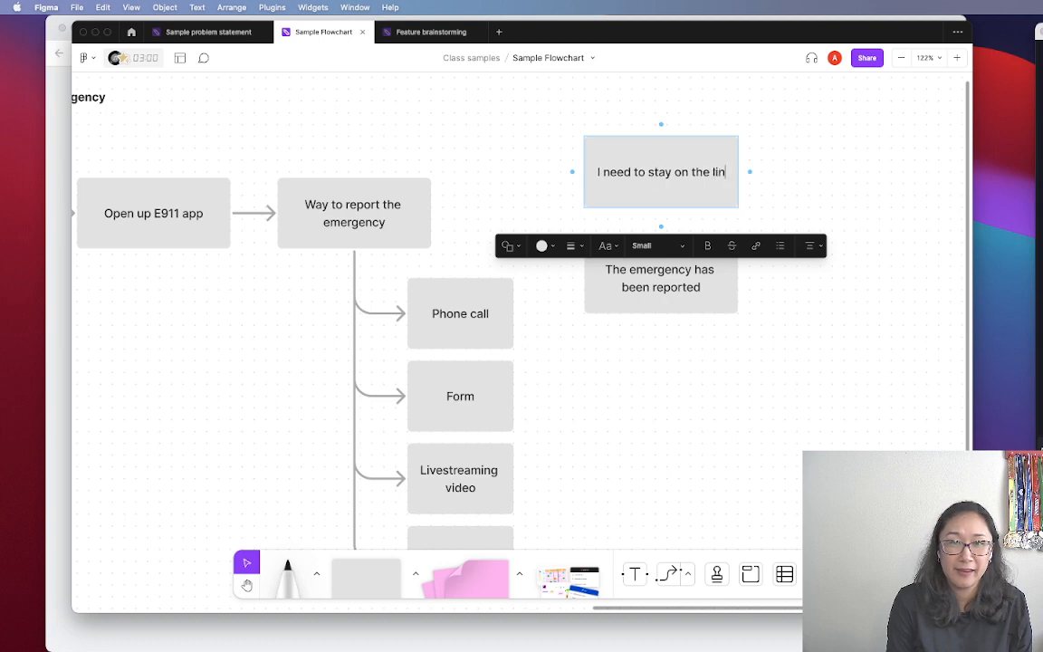
{"action": "type", "text": "e to communicate s w"}
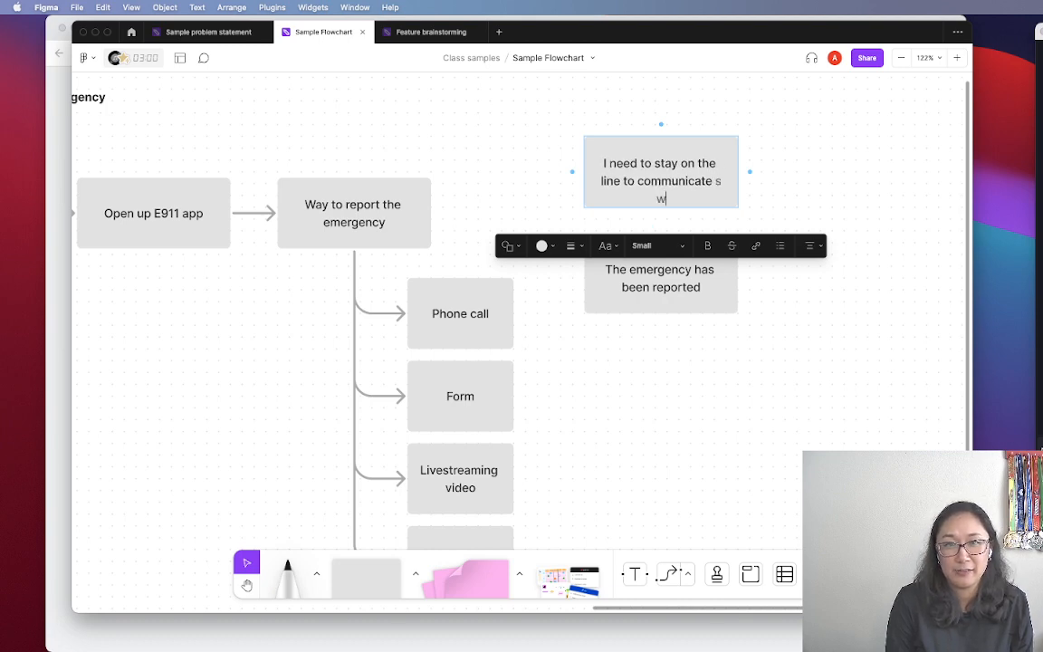
{"action": "key", "text": "BackSpace"}
{"action": "key", "text": "BackSpace"}
{"action": "key", "text": "BackSpace"}
{"action": "type", "text": "with E"}
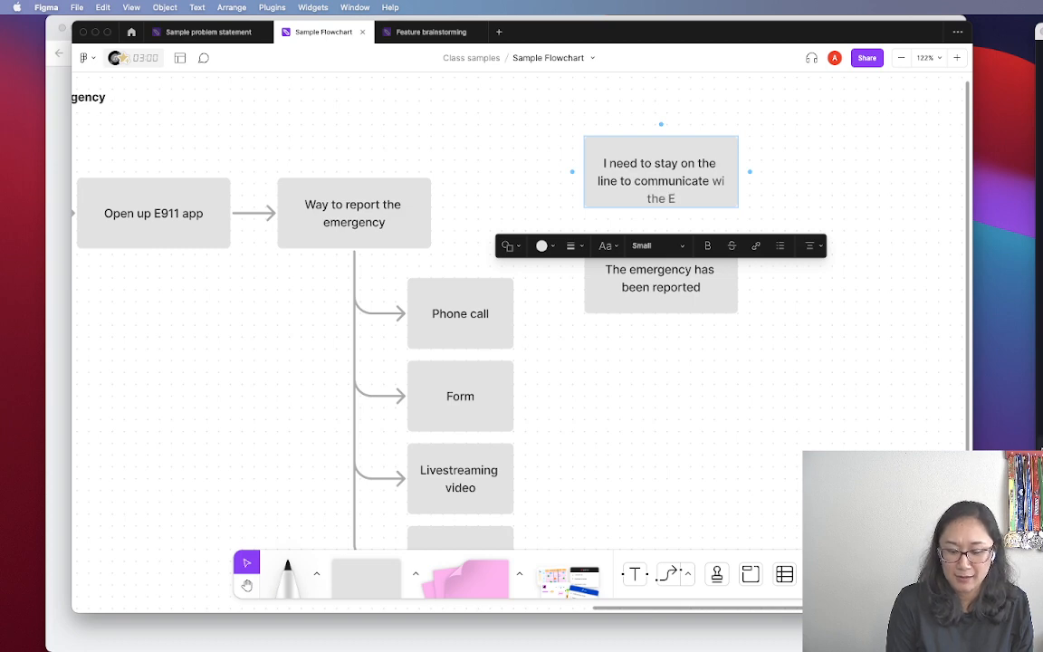
{"action": "key", "text": "Escape"}
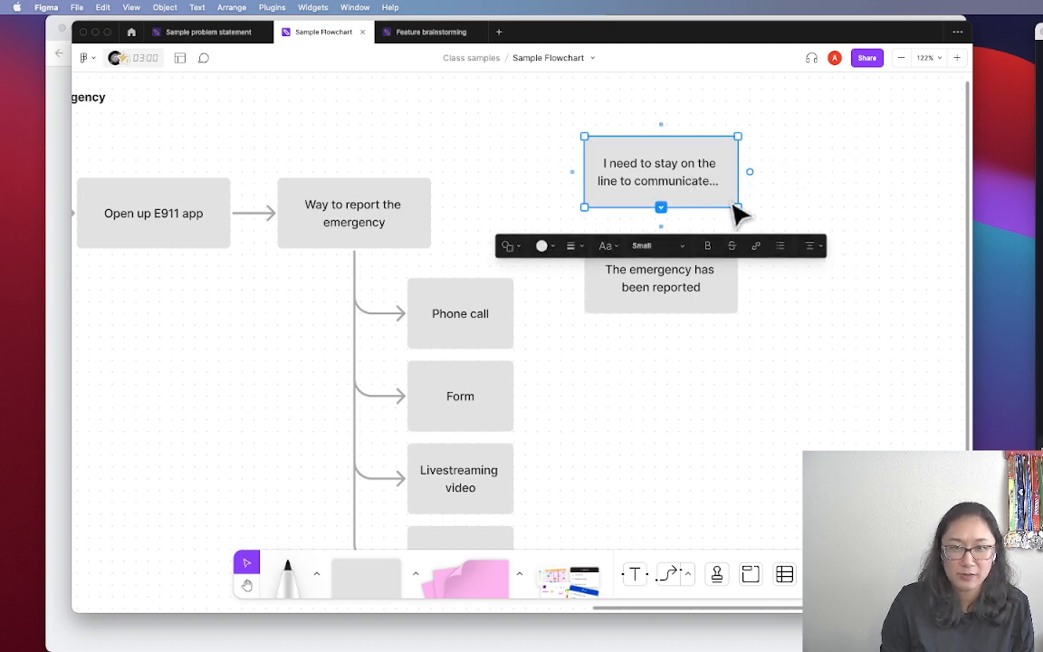
Widen both outcome boxes to fit their text
{"action": "left_click_drag", "start_coordinate": [732, 207], "coordinate": [749, 216]}
{"action": "left_click", "coordinate": [693, 299]}
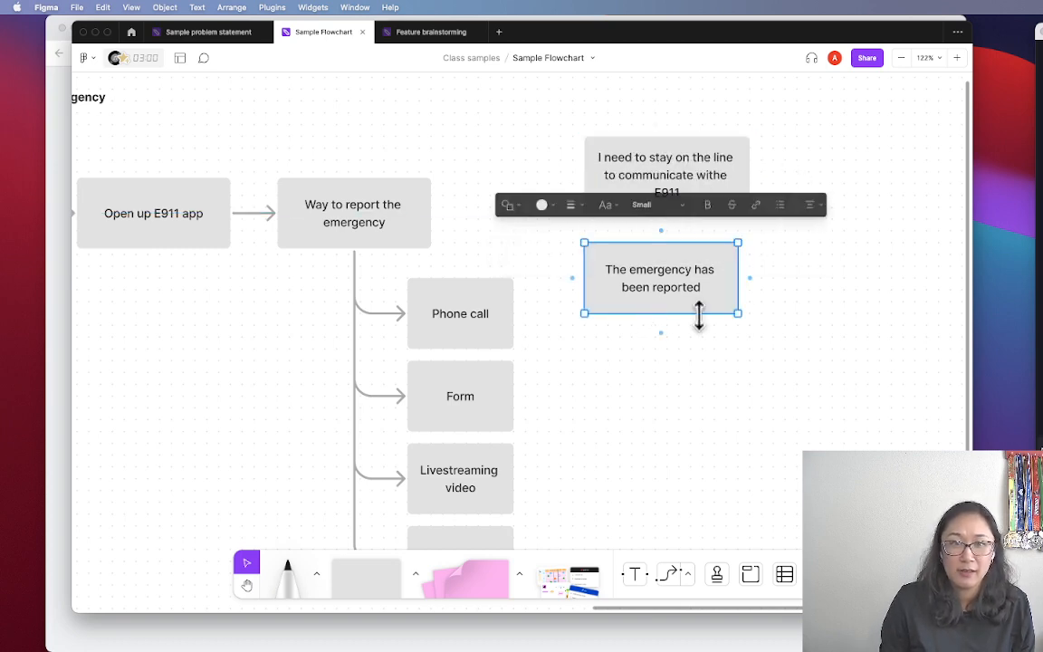
{"action": "left_click_drag", "start_coordinate": [738, 314], "coordinate": [745, 309]}
{"action": "left_click", "coordinate": [819, 323]}
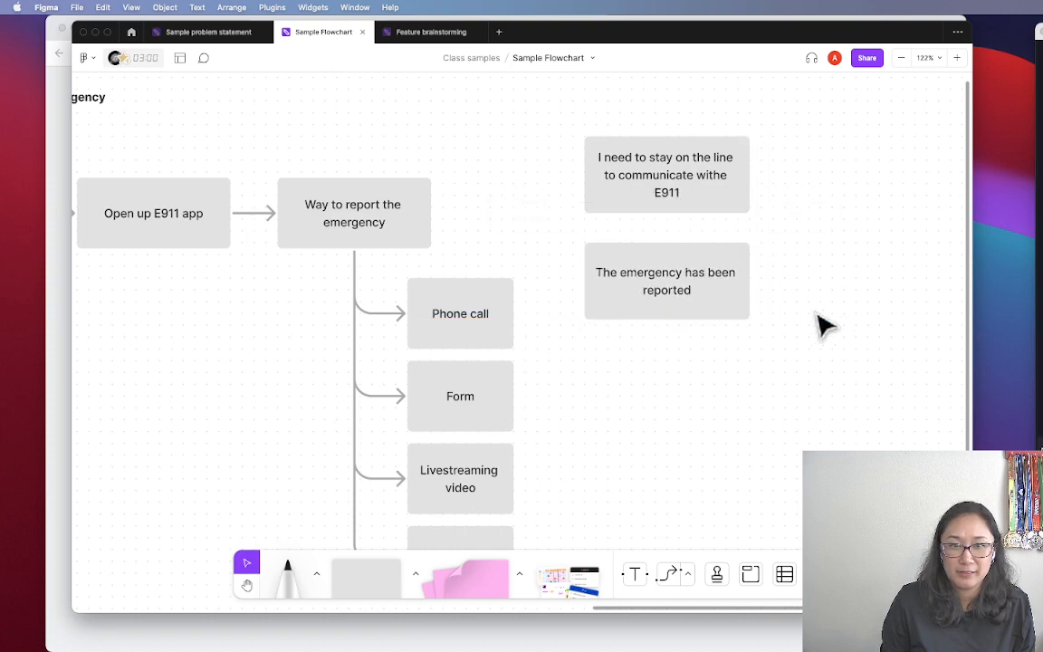
Change the lower box's text to 'I just report the emergency and I can disconnect'
{"action": "double_click", "coordinate": [639, 272]}
{"action": "type", "text": "I ju"}
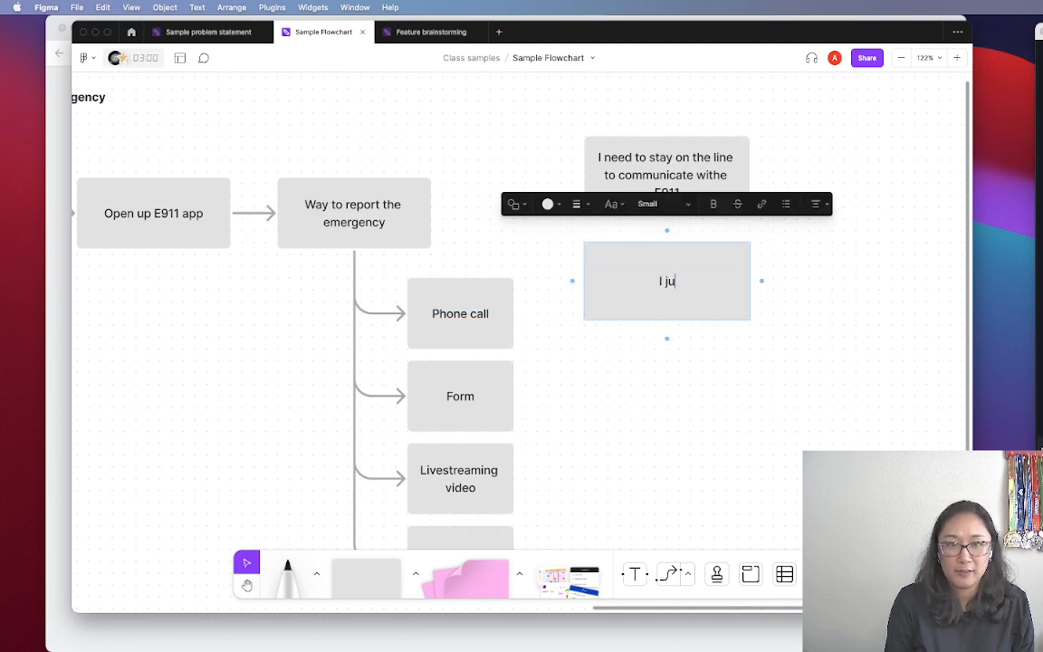
{"action": "type", "text": "st report the emerge"}
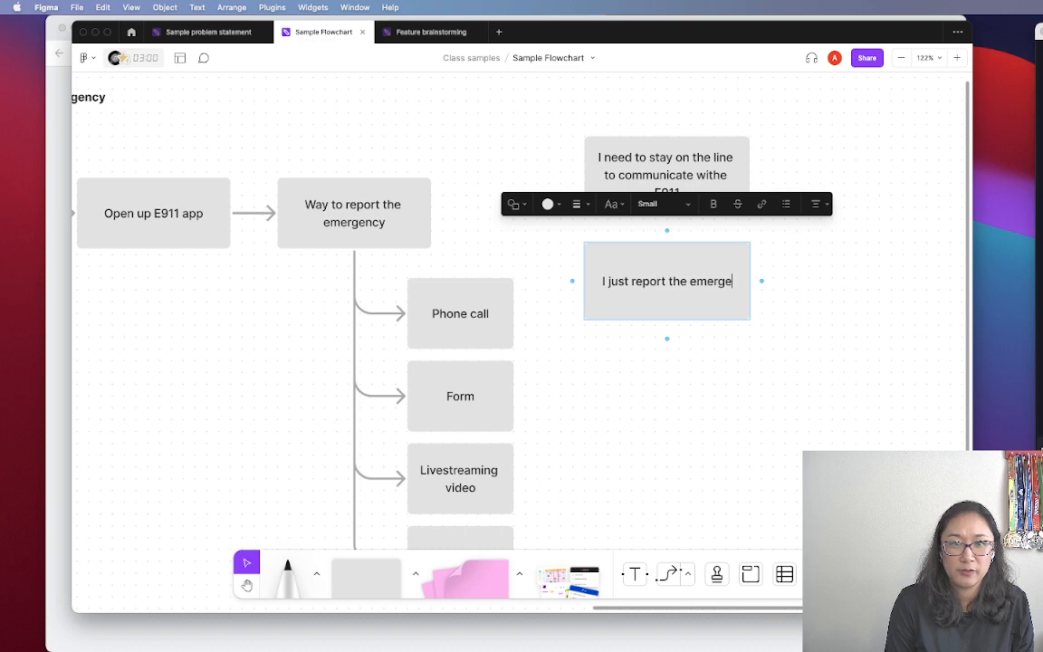
{"action": "type", "text": "ncy and I can disconnect"}
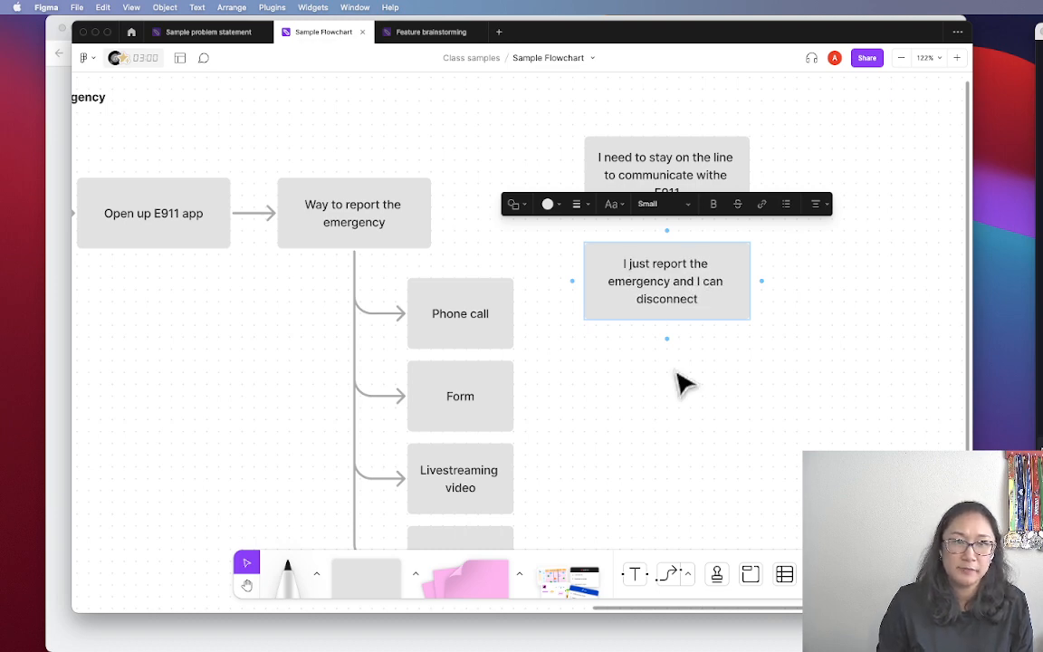
{"action": "left_click", "coordinate": [799, 388]}
{"action": "left_click_drag", "start_coordinate": [815, 149], "coordinate": [685, 311]}
Draw arrows from Way to report the emergency to the top and lower outcome boxes
{"action": "left_click", "coordinate": [484, 159]}
{"action": "left_click", "coordinate": [421, 217]}
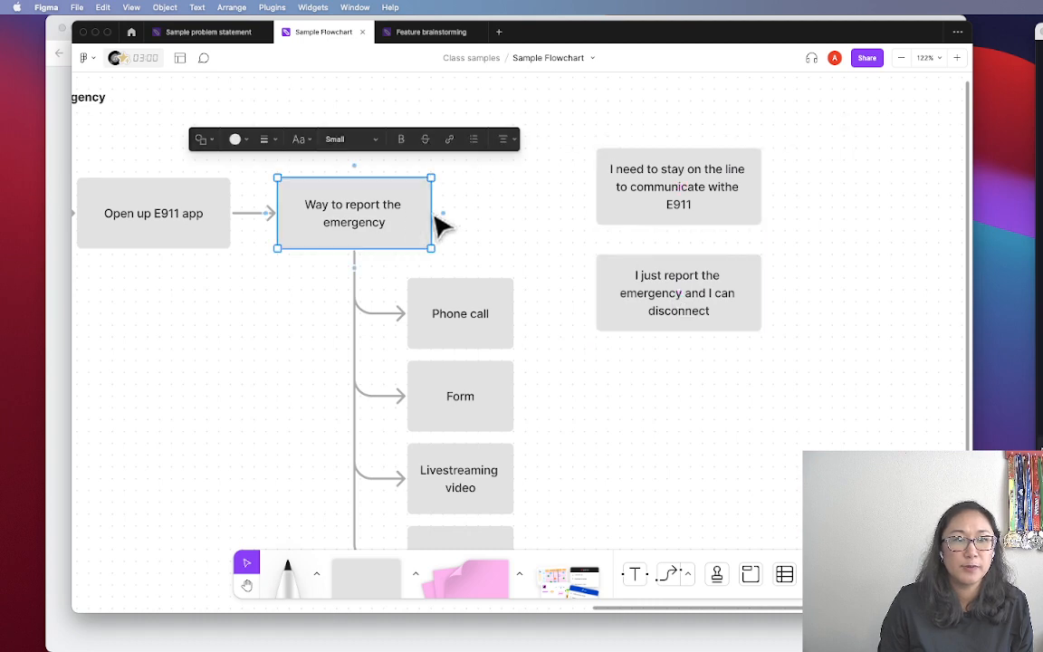
{"action": "left_click_drag", "start_coordinate": [442, 210], "coordinate": [584, 196]}
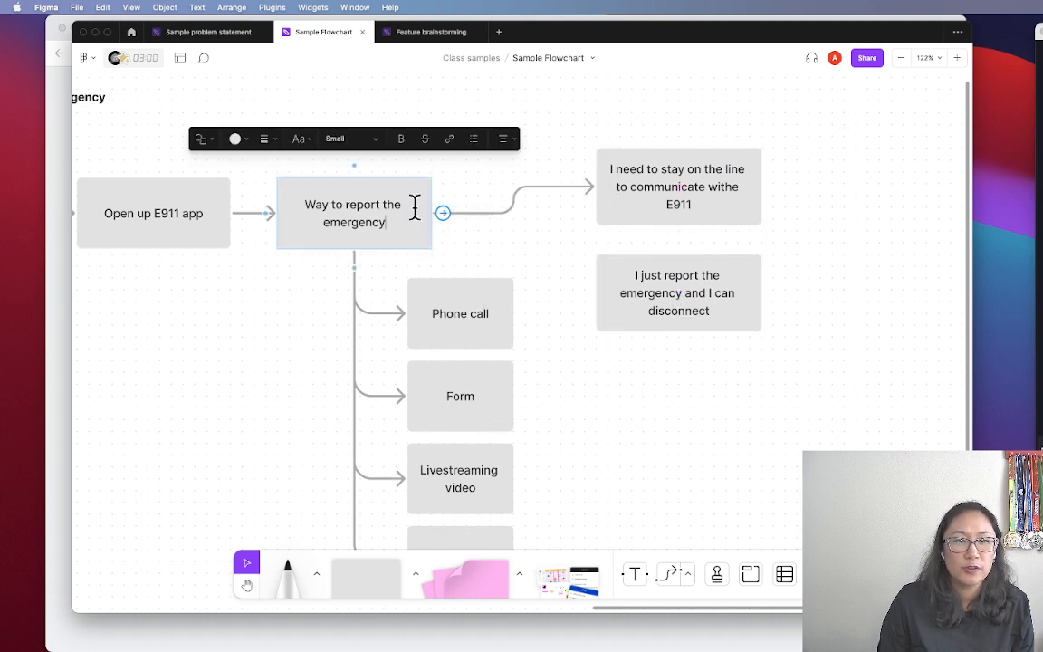
{"action": "left_click_drag", "start_coordinate": [443, 212], "coordinate": [598, 291]}
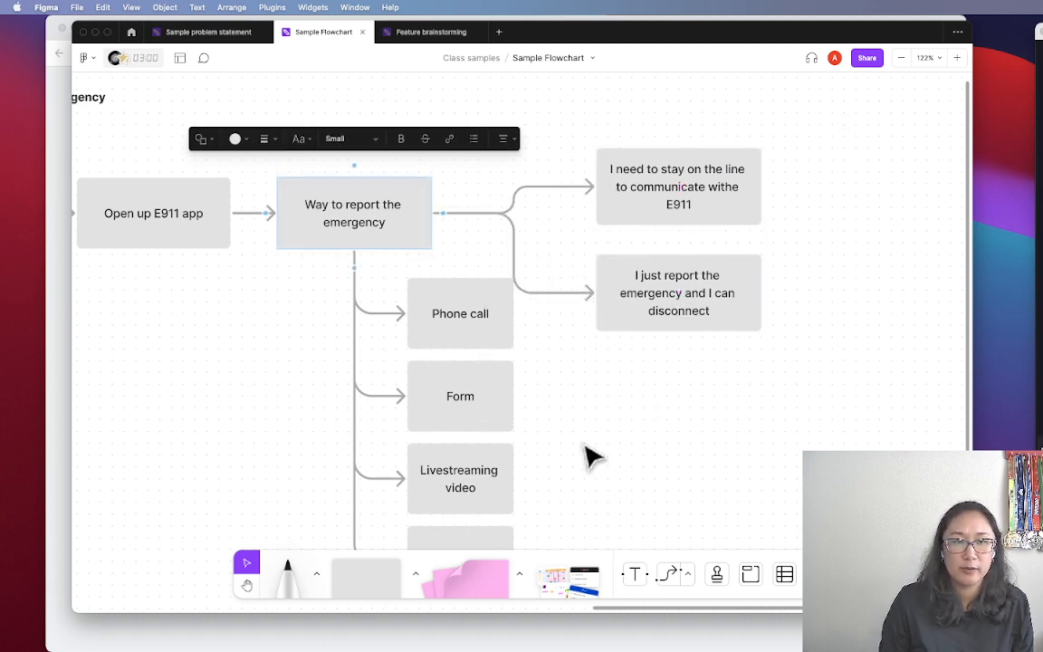
Move the four option boxes lower and raise the top outcome box for more spacing
{"action": "scroll", "coordinate": [588, 453], "scroll_direction": "down", "scroll_amount": 3}
{"action": "left_click_drag", "start_coordinate": [504, 487], "coordinate": [400, 178]}
{"action": "left_click_drag", "start_coordinate": [400, 178], "coordinate": [392, 271]}
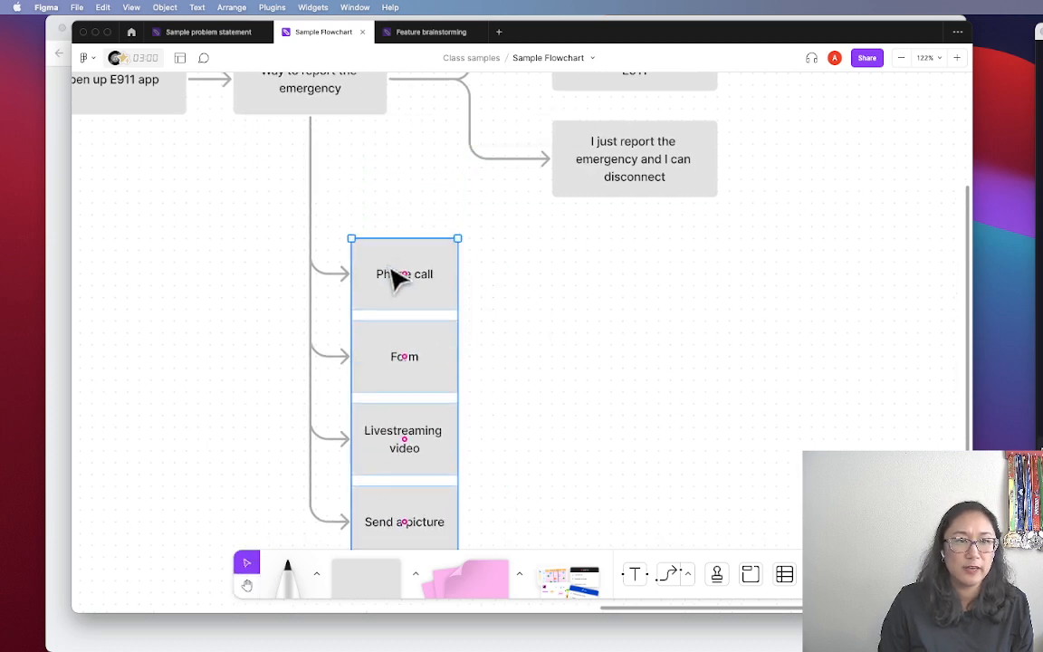
{"action": "left_click", "coordinate": [748, 310]}
{"action": "key", "text": "space"}
{"action": "left_click_drag", "start_coordinate": [762, 303], "coordinate": [765, 492]}
{"action": "left_click_drag", "start_coordinate": [679, 244], "coordinate": [677, 204]}
{"action": "left_click", "coordinate": [783, 223]}
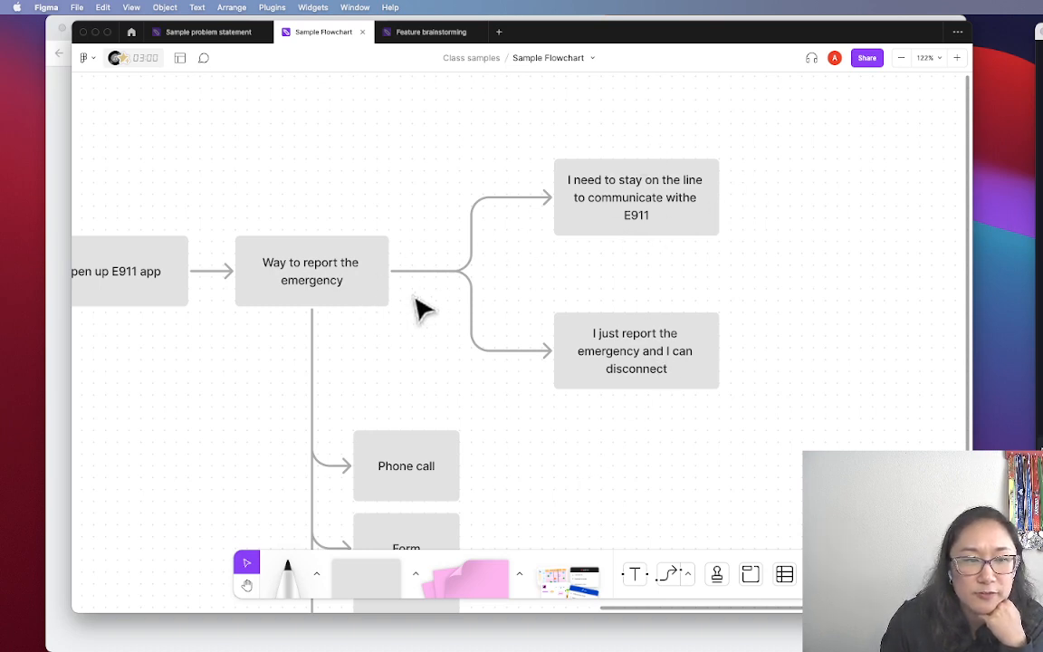
{"action": "scroll", "coordinate": [443, 288], "scroll_direction": "left", "scroll_amount": 3}
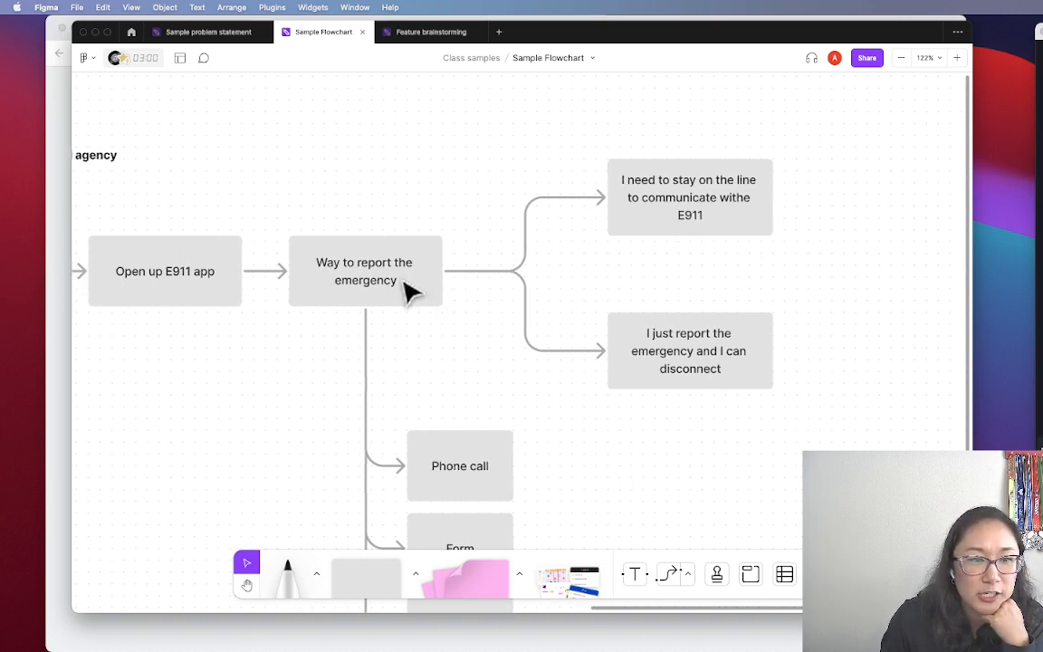
Prefix the reporting step's text with 'User needs a' and remove the stray letters
{"action": "double_click", "coordinate": [405, 288]}
{"action": "left_click", "coordinate": [414, 277]}
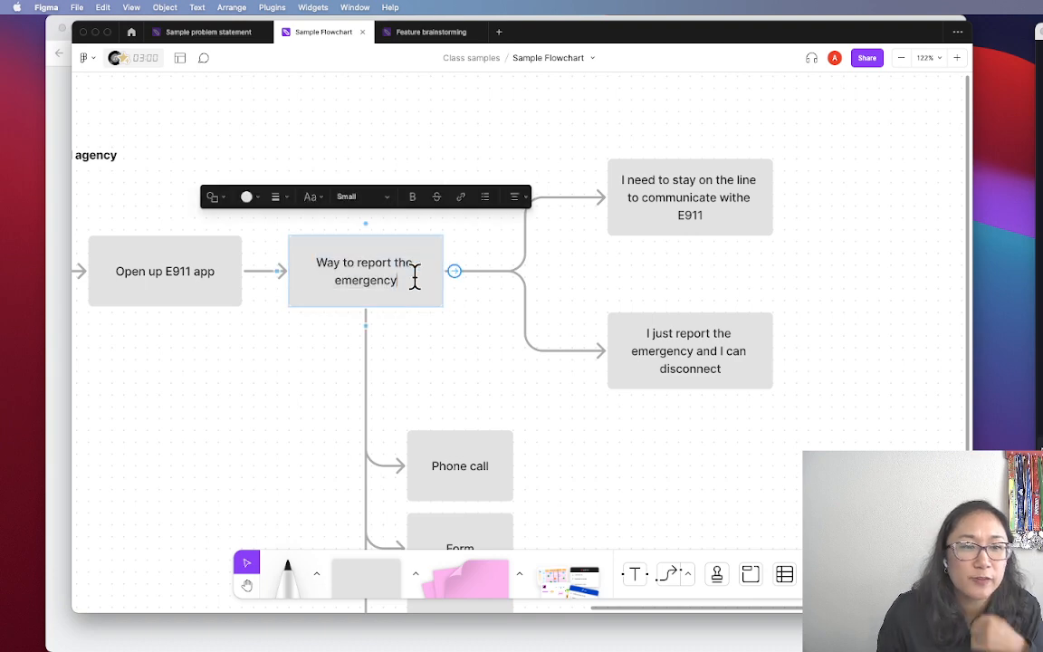
{"action": "left_click_drag", "start_coordinate": [414, 277], "coordinate": [290, 237]}
{"action": "key", "text": "Left"}
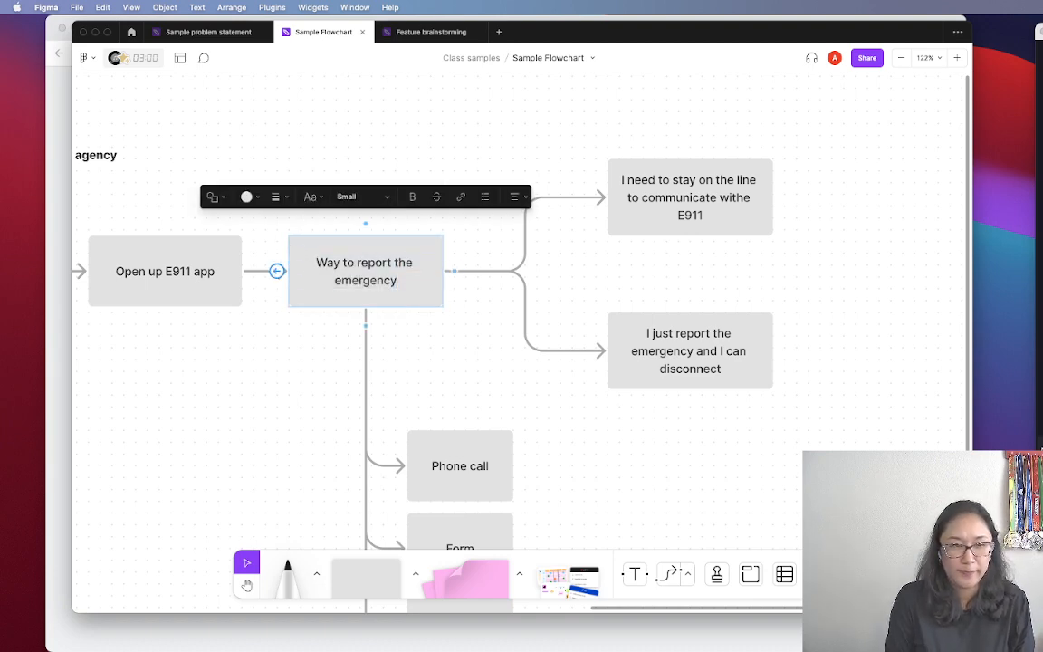
{"action": "type", "text": "User"}
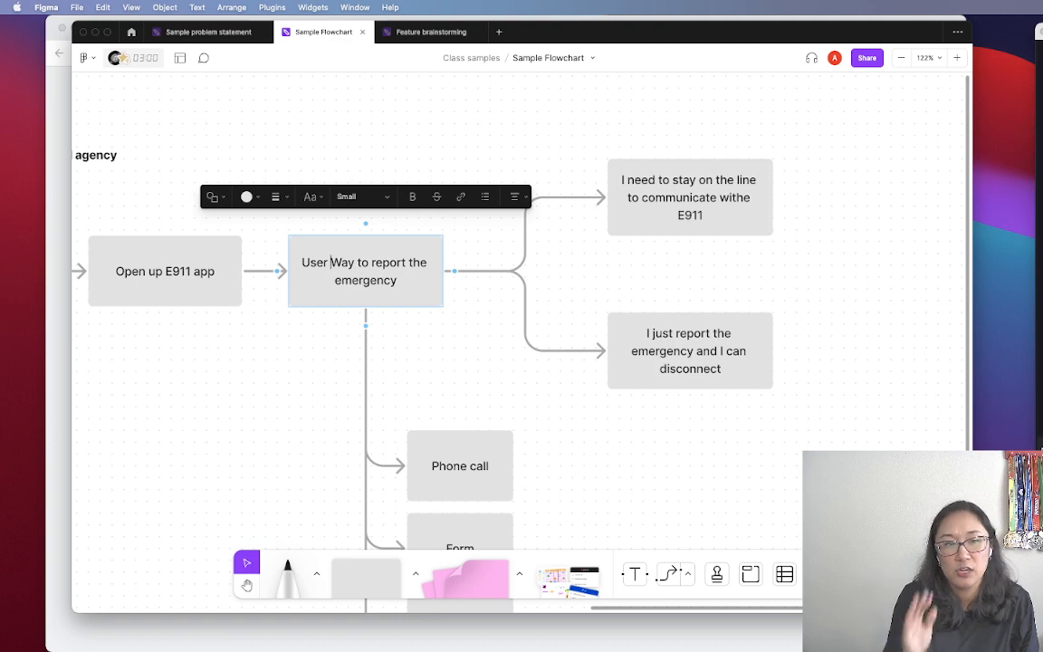
{"action": "type", "text": " needs a wWay"}
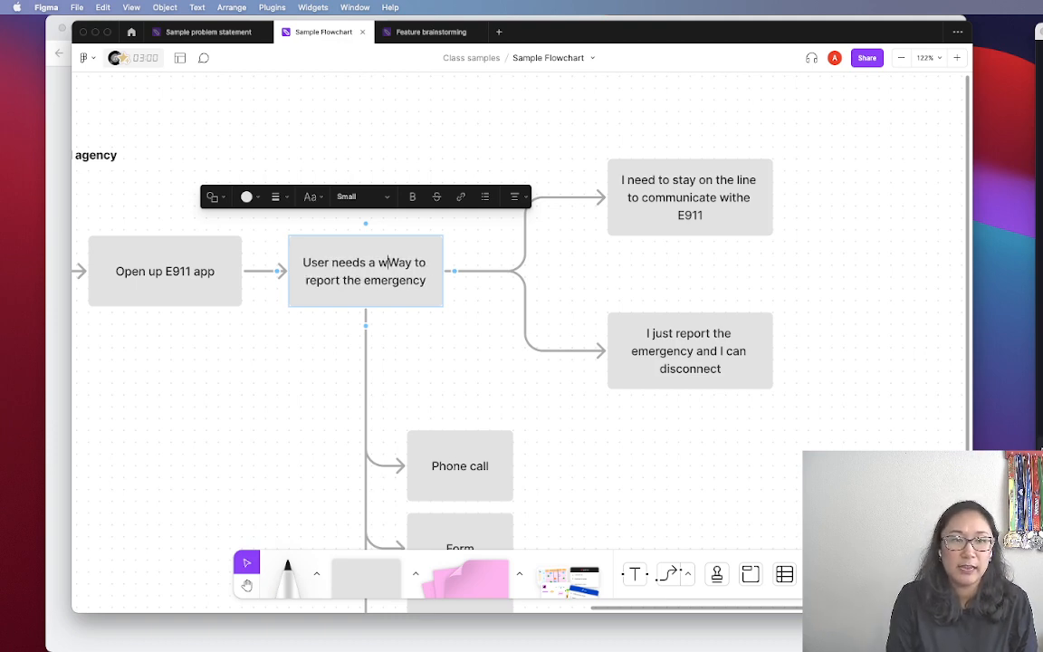
{"action": "key", "text": "BackSpace"}
{"action": "key", "text": "BackSpace"}
{"action": "key", "text": "BackSpace"}
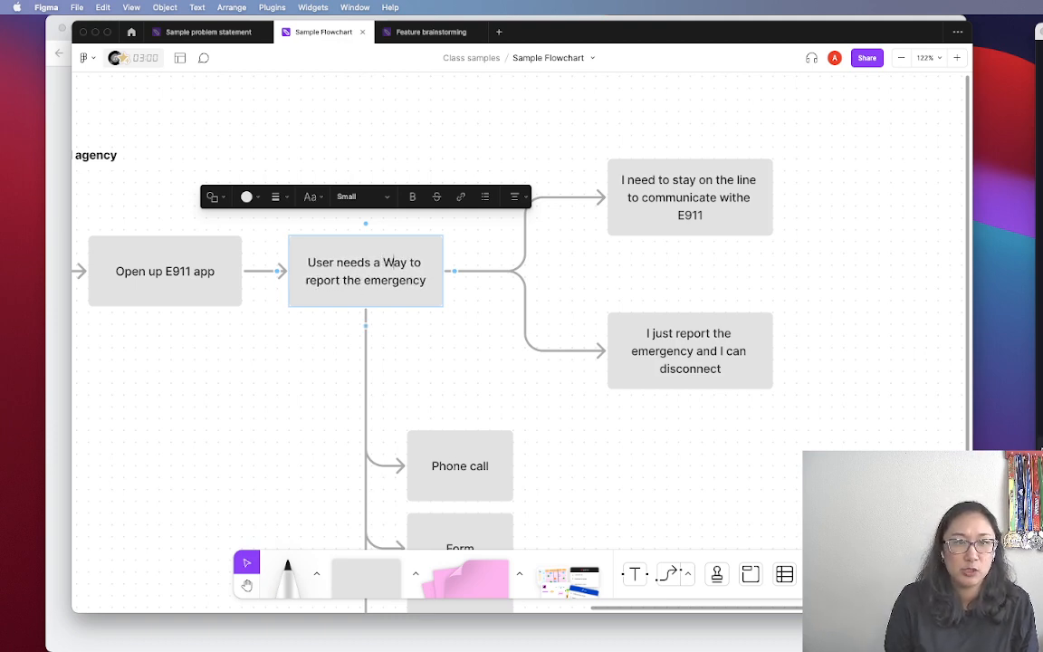
{"action": "key", "text": "BackSpace"}
{"action": "scroll", "coordinate": [324, 324], "scroll_direction": "up", "scroll_amount": 1}
{"action": "left_click", "coordinate": [478, 408]}
{"action": "key", "text": "space"}
{"action": "left_click_drag", "start_coordinate": [492, 432], "coordinate": [459, 352]}
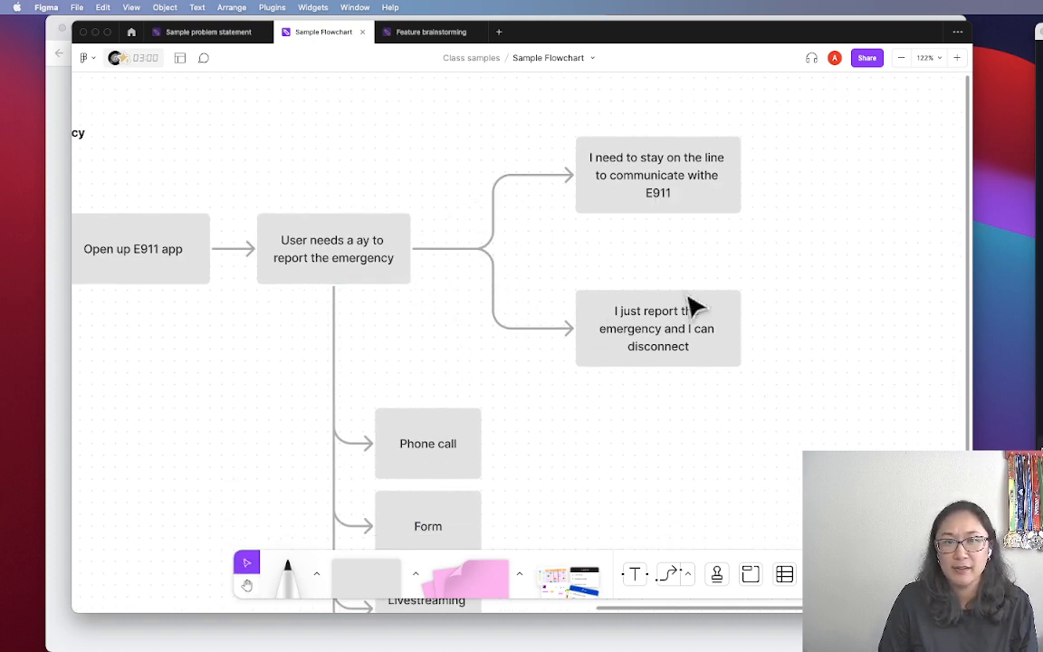
Fix the typo 'withe' to 'with' in the stay-on-the-line box
{"action": "left_click", "coordinate": [692, 186]}
{"action": "left_click", "coordinate": [722, 175]}
{"action": "left_click", "coordinate": [722, 175]}
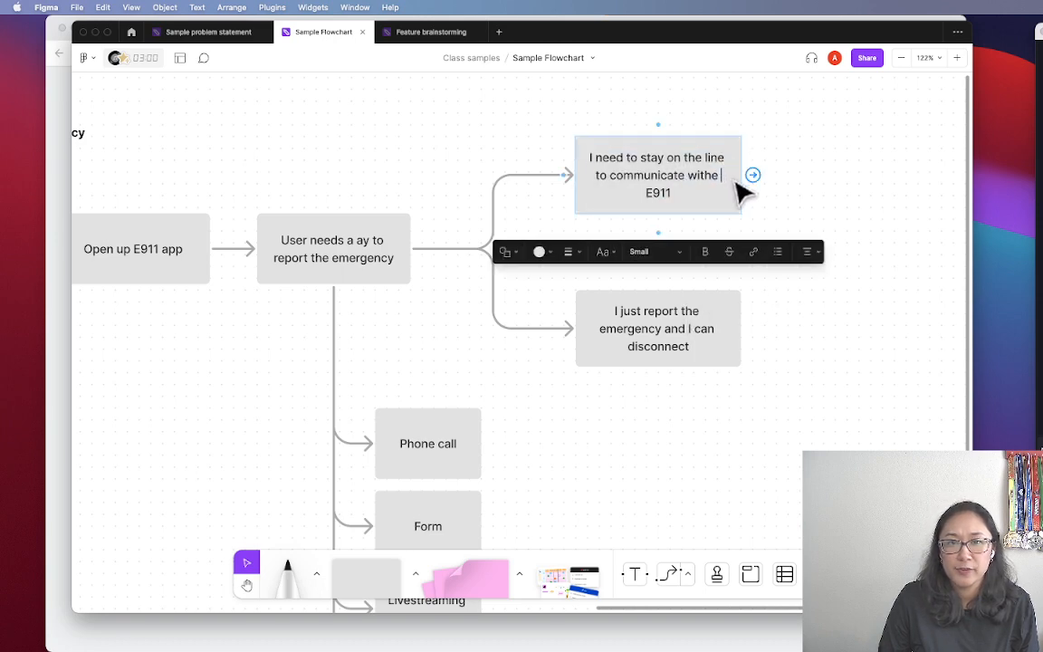
{"action": "key", "text": "BackSpace"}
{"action": "key", "text": "BackSpace"}
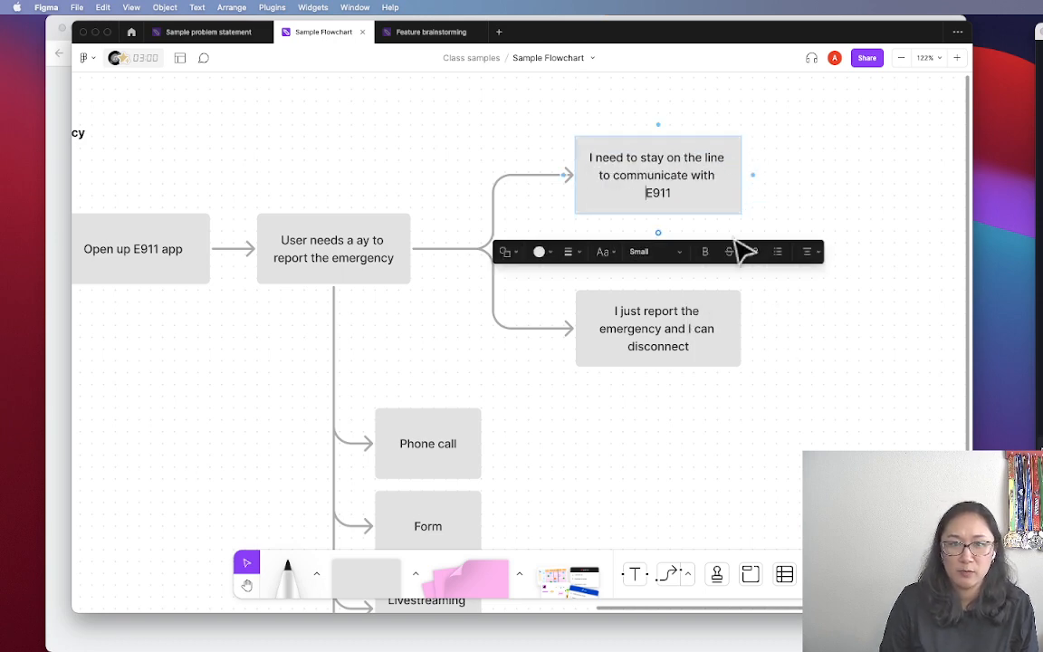
{"action": "left_click", "coordinate": [817, 385]}
{"action": "key", "text": "space"}
{"action": "left_click_drag", "start_coordinate": [820, 340], "coordinate": [724, 385]}
{"action": "key", "text": "space"}
{"action": "left_click", "coordinate": [602, 244]}
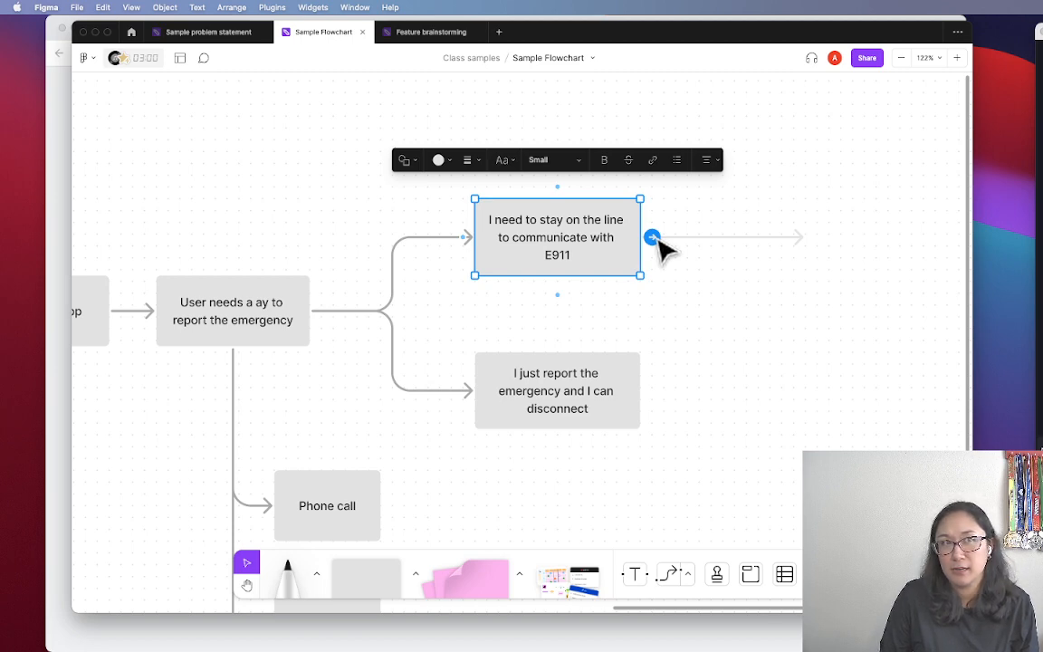
Add an arrow-linked 'Upload content' box to the right of the stay-on-the-line box
{"action": "left_click_drag", "start_coordinate": [651, 237], "coordinate": [796, 237]}
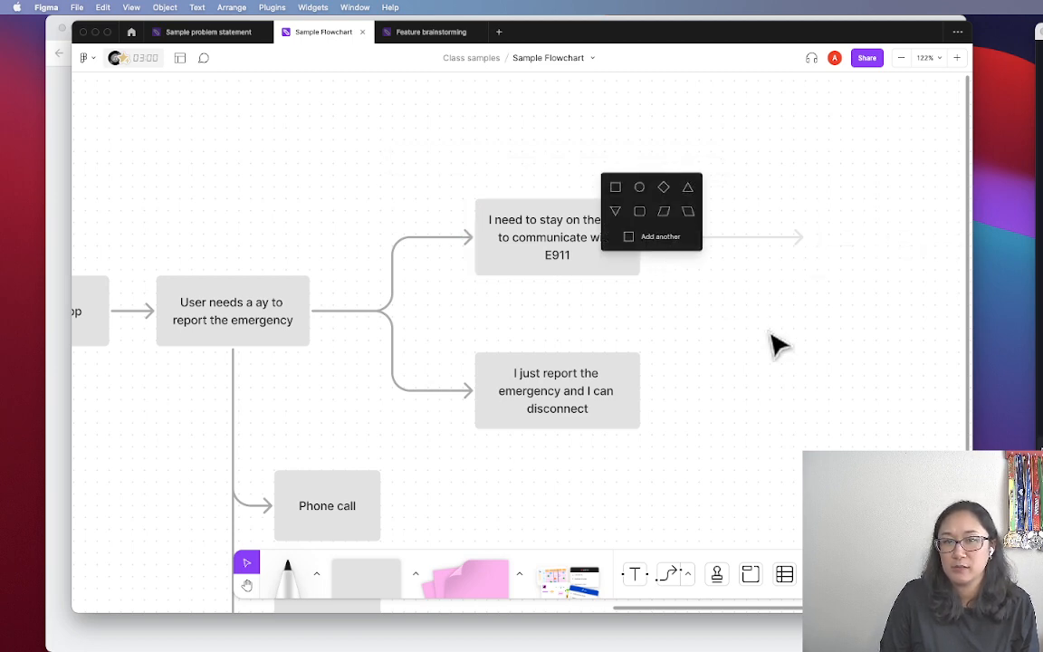
{"action": "left_click", "coordinate": [616, 190]}
{"action": "left_click_drag", "start_coordinate": [862, 243], "coordinate": [756, 247]}
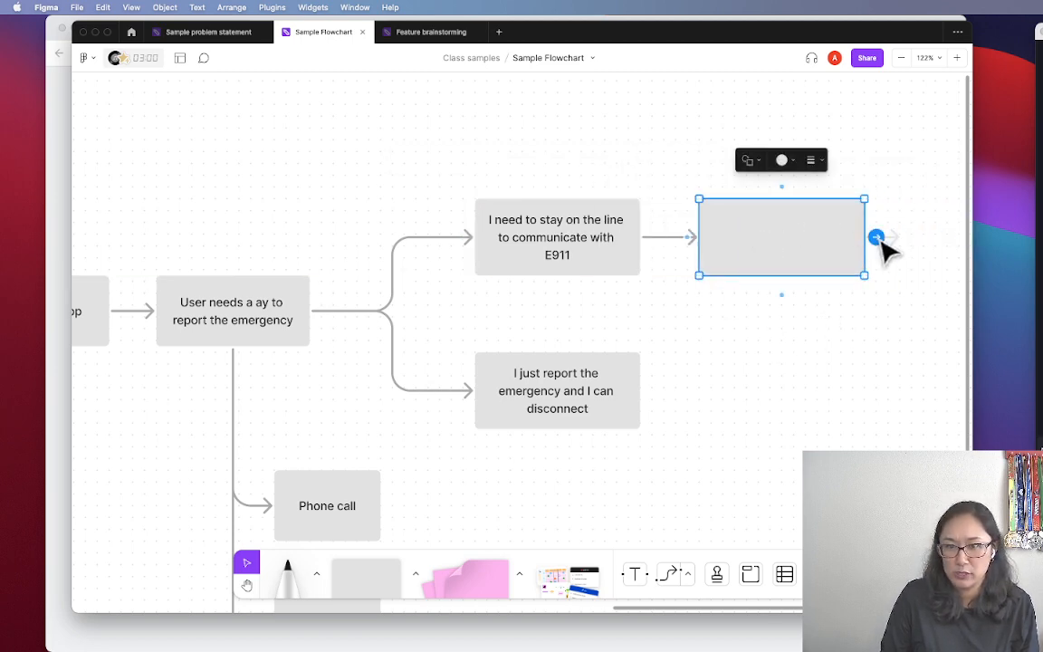
{"action": "left_click_drag", "start_coordinate": [866, 241], "coordinate": [827, 241]}
{"action": "left_click", "coordinate": [762, 234]}
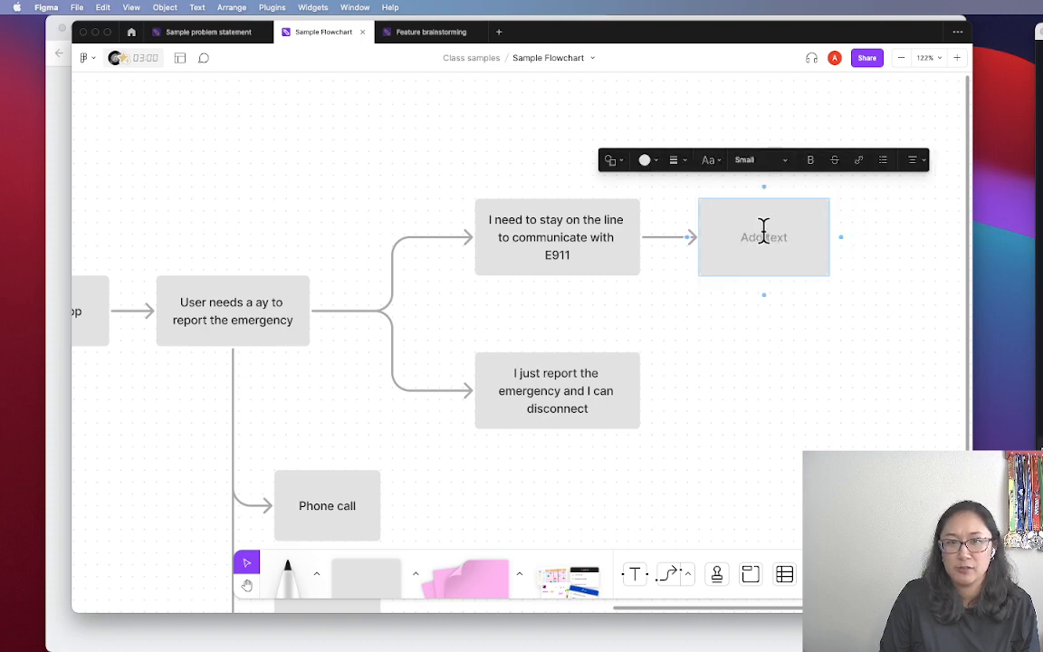
{"action": "type", "text": "Upload cont"}
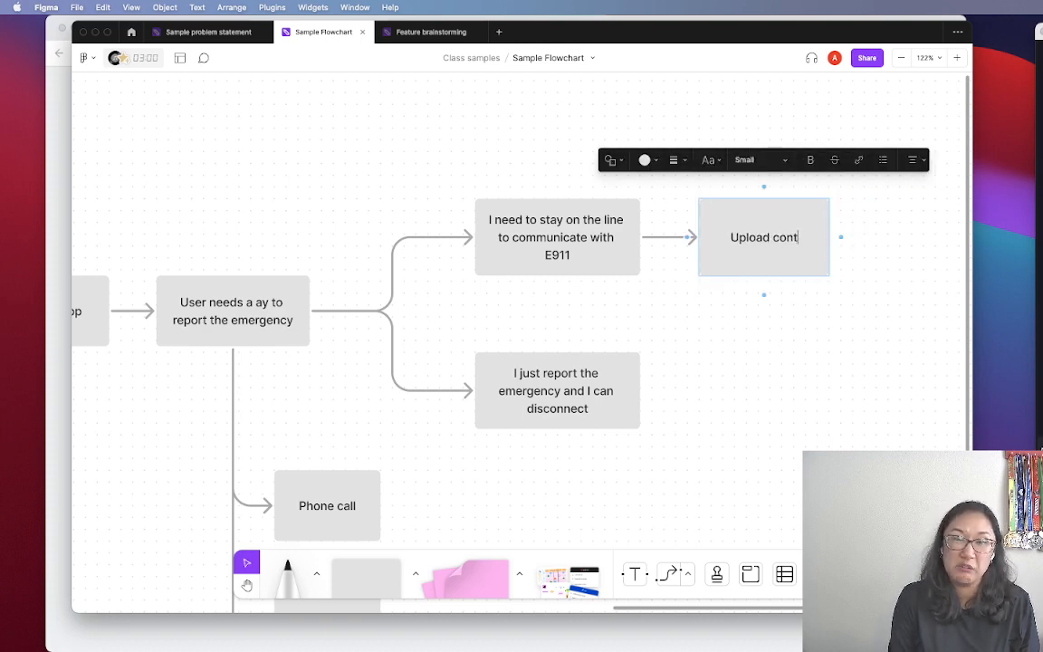
{"action": "type", "text": "ent"}
{"action": "left_click", "coordinate": [787, 295]}
{"action": "left_click_drag", "start_coordinate": [777, 228], "coordinate": [765, 210]}
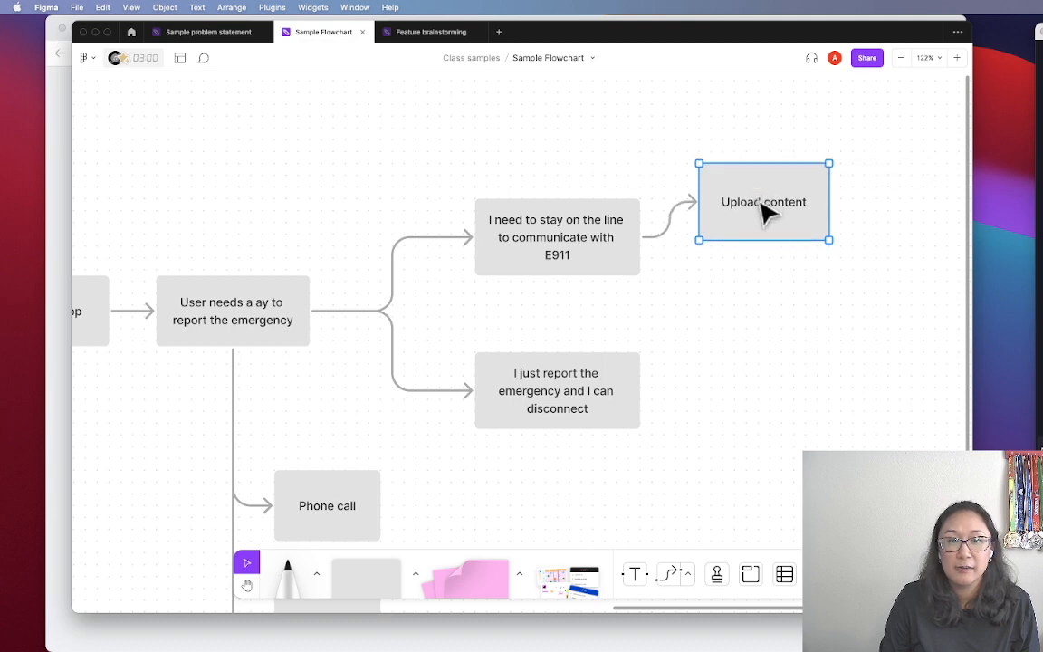
{"action": "key", "text": "ctrl+z"}
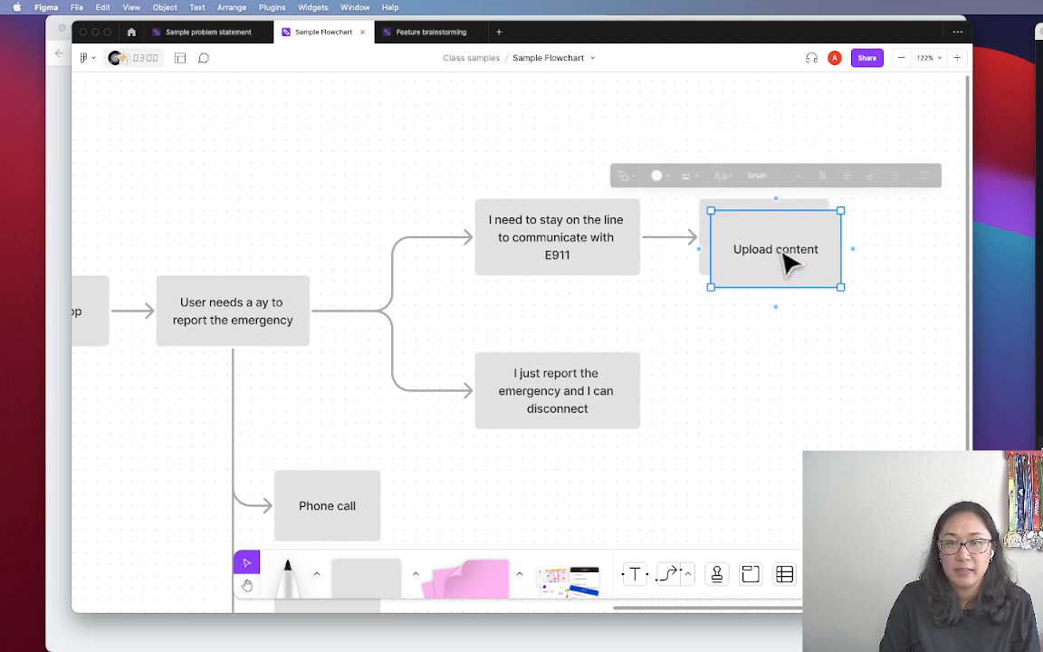
Duplicate Upload content to its right and retype it 'Stay on the phone / maintain communications'
{"action": "left_click_drag", "start_coordinate": [790, 264], "coordinate": [908, 258]}
{"action": "double_click", "coordinate": [901, 237]}
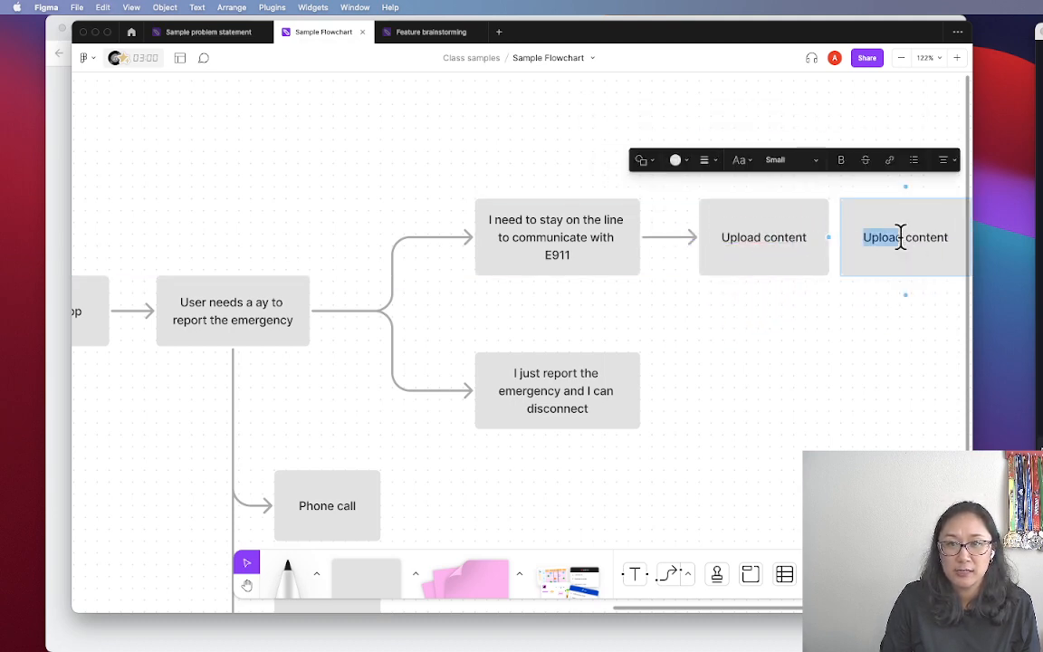
{"action": "key", "text": "ctrl+a"}
{"action": "type", "text": "S"}
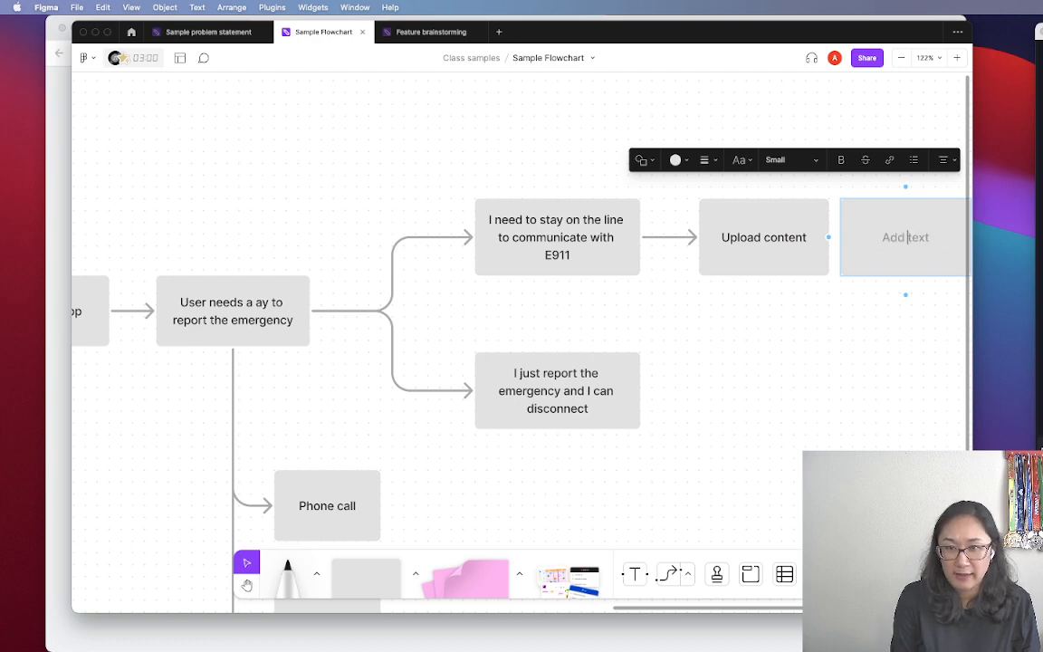
{"action": "type", "text": "tay on the phone ./"}
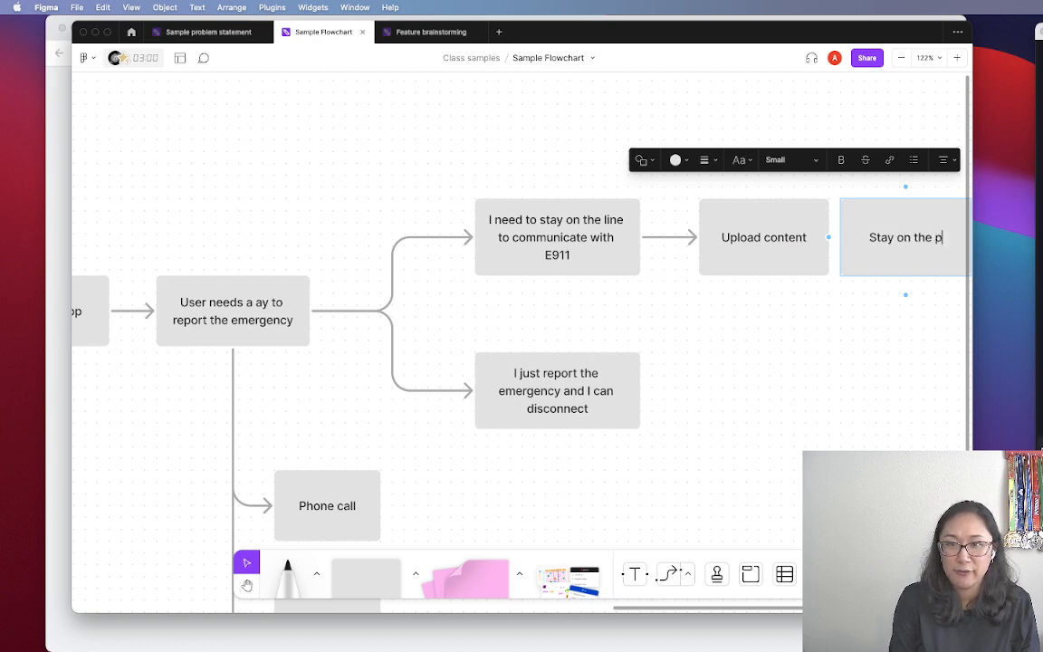
{"action": "key", "text": "BackSpace"}
{"action": "key", "text": "BackSpace"}
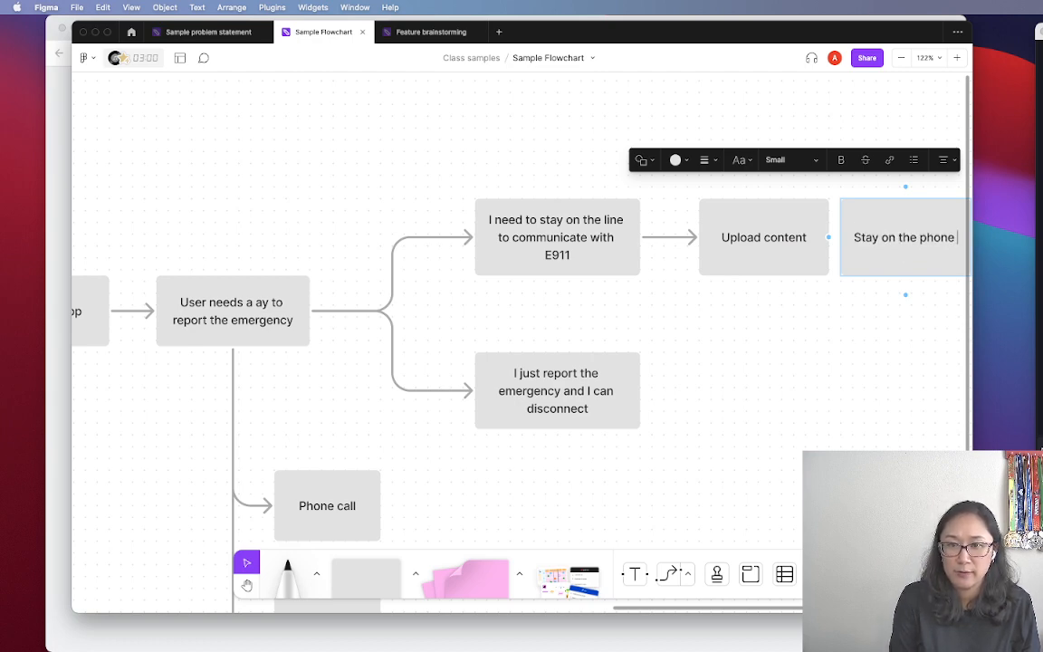
{"action": "type", "text": "/ maintain communications"}
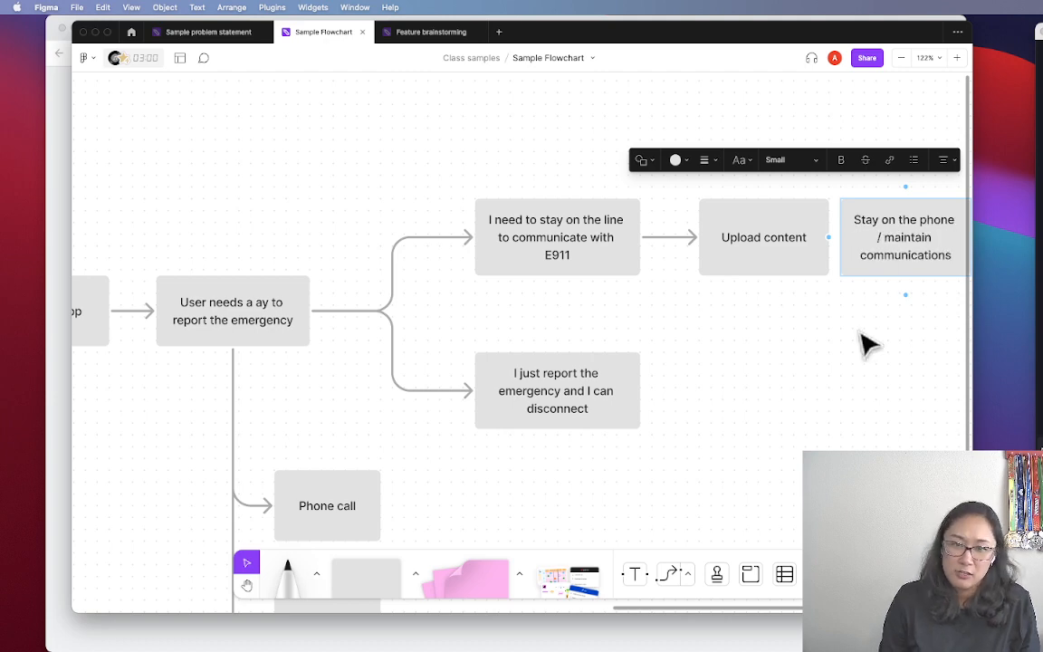
{"action": "key", "text": "space"}
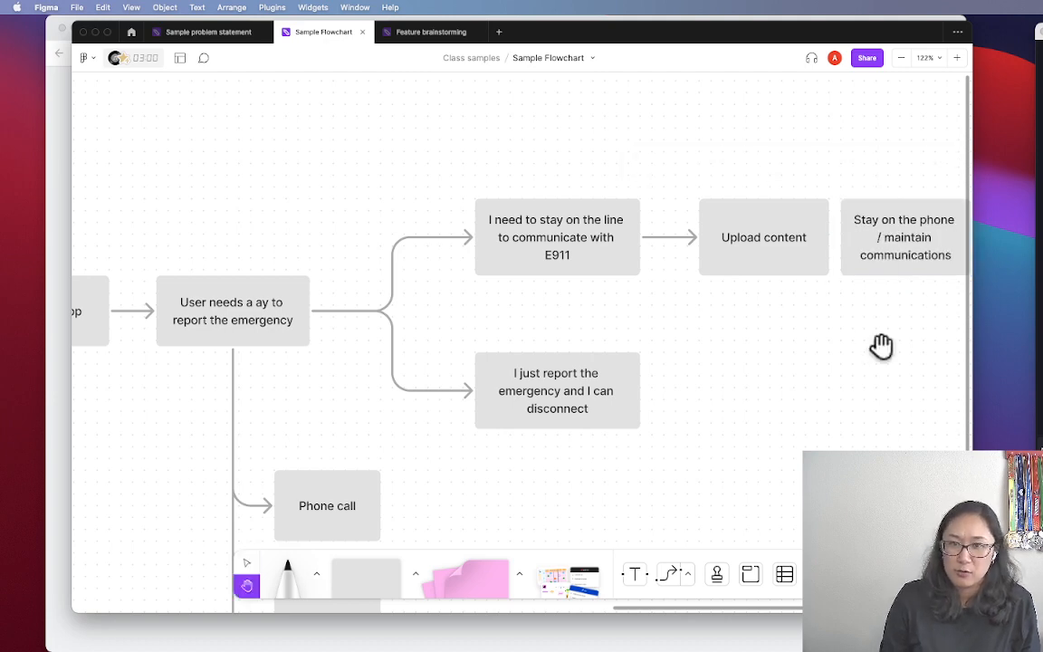
{"action": "left_click_drag", "start_coordinate": [880, 345], "coordinate": [565, 358]}
Move the Stay on the phone box right and connect Upload content to it with an arrow
{"action": "left_click_drag", "start_coordinate": [579, 262], "coordinate": [613, 259]}
{"action": "left_click", "coordinate": [502, 260]}
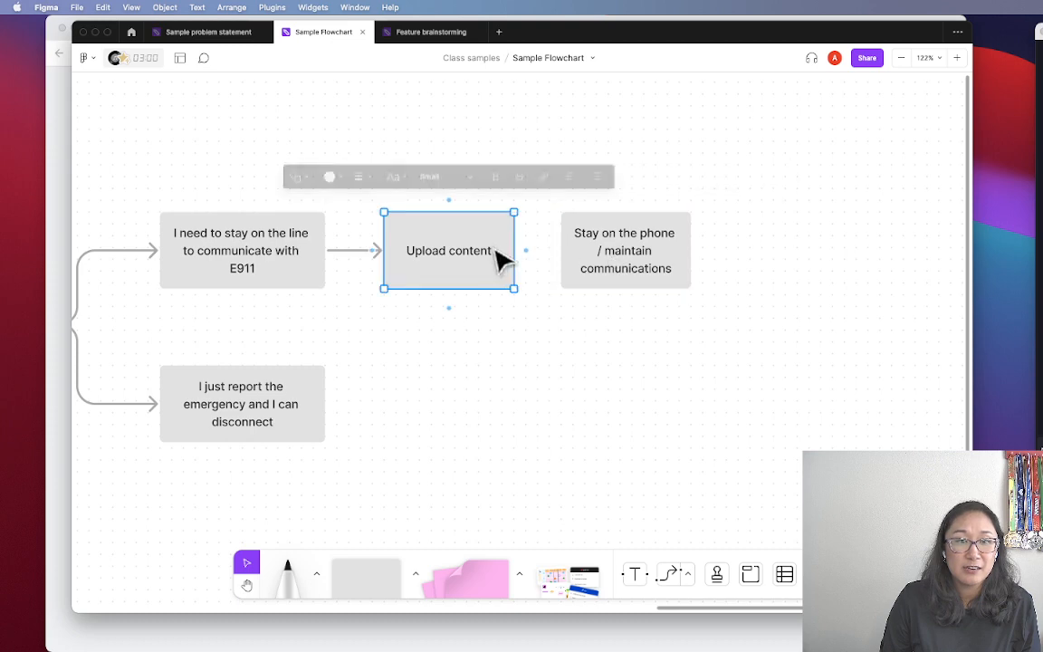
{"action": "left_click_drag", "start_coordinate": [526, 250], "coordinate": [559, 228]}
Delete the 'Stay on the phone /' prefix so the box reads 'Maintain communications'
{"action": "left_click", "coordinate": [726, 237]}
{"action": "double_click", "coordinate": [644, 233]}
{"action": "left_click", "coordinate": [660, 251]}
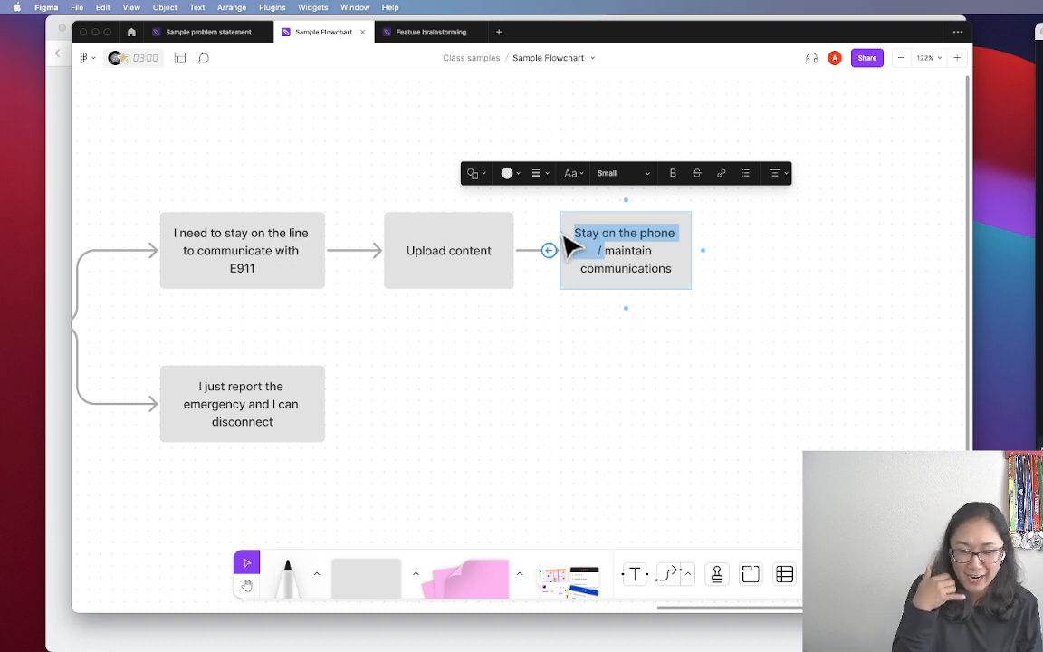
{"action": "key", "text": "BackSpace"}
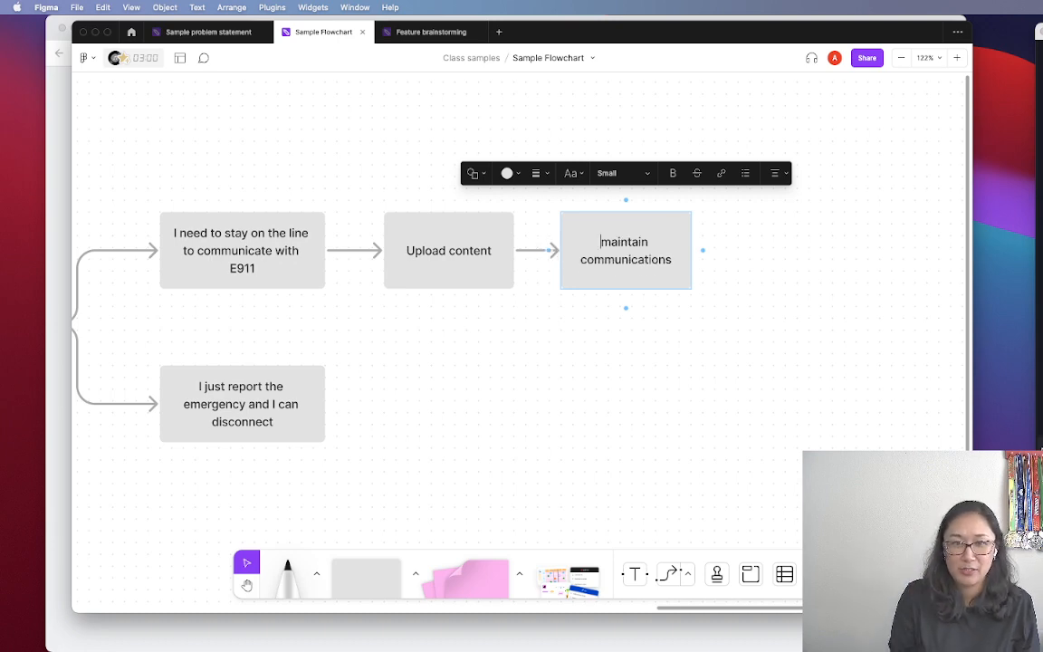
{"action": "left_click", "coordinate": [652, 343]}
{"action": "left_click_drag", "start_coordinate": [661, 350], "coordinate": [639, 314]}
Begin a downward arrow from Maintain communications, cancel it, and scroll the board sideways
{"action": "left_click", "coordinate": [594, 197]}
{"action": "mouse_move", "coordinate": [605, 276]}
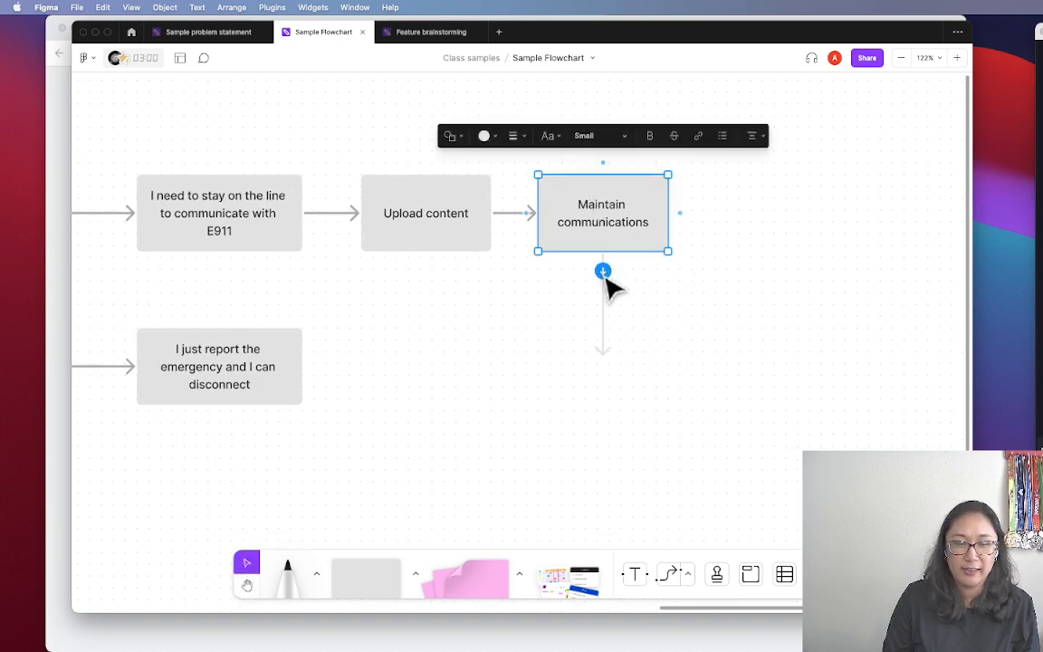
{"action": "left_click_drag", "start_coordinate": [605, 276], "coordinate": [644, 328]}
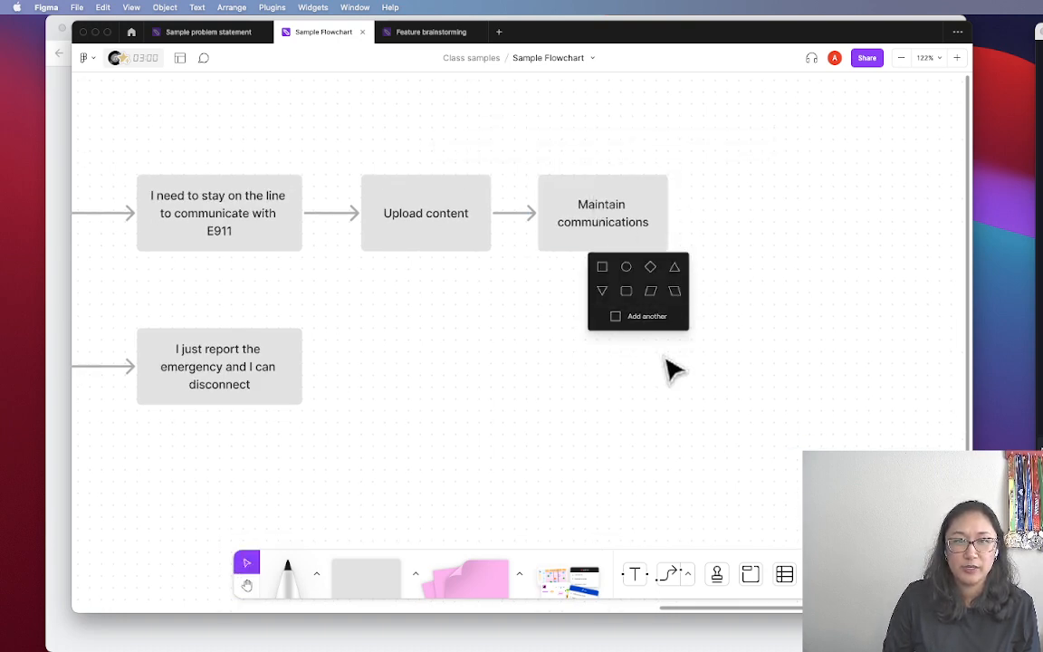
{"action": "key", "text": "Escape"}
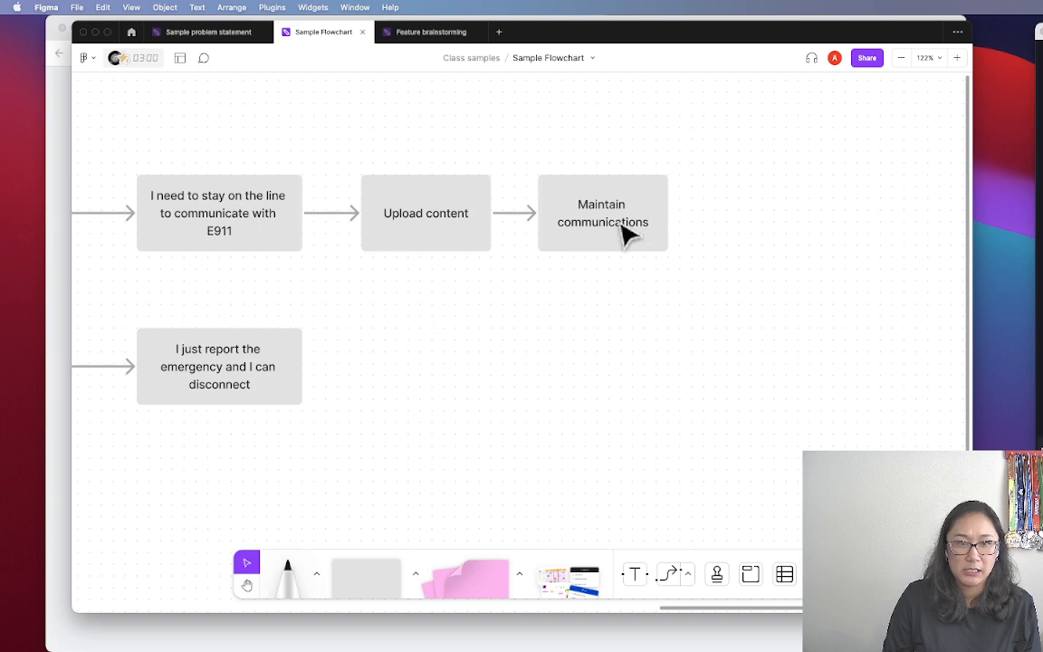
{"action": "scroll", "coordinate": [492, 295], "scroll_direction": "left", "scroll_amount": 2}
{"action": "scroll", "coordinate": [491, 295], "scroll_direction": "left", "scroll_amount": 5}
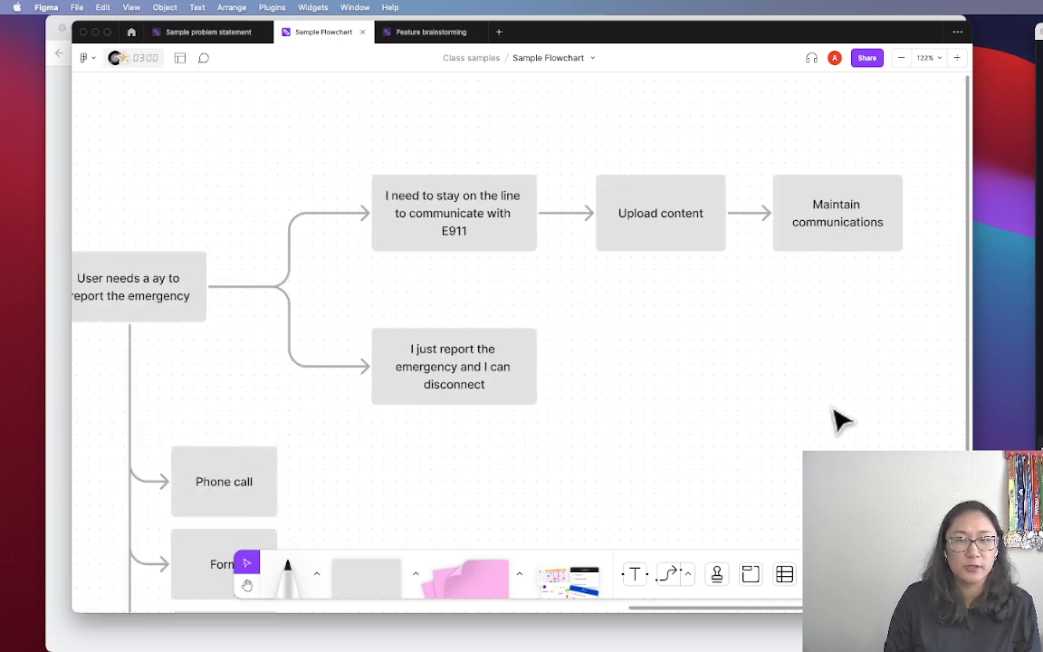
{"action": "scroll", "coordinate": [842, 419], "scroll_direction": "right", "scroll_amount": 6}
Paste a copy of the Phone call box beside Maintain communications and retitle it 'Text message'
{"action": "key", "text": "super+v"}
{"action": "left_click_drag", "start_coordinate": [551, 361], "coordinate": [644, 344]}
{"action": "double_click", "coordinate": [636, 331]}
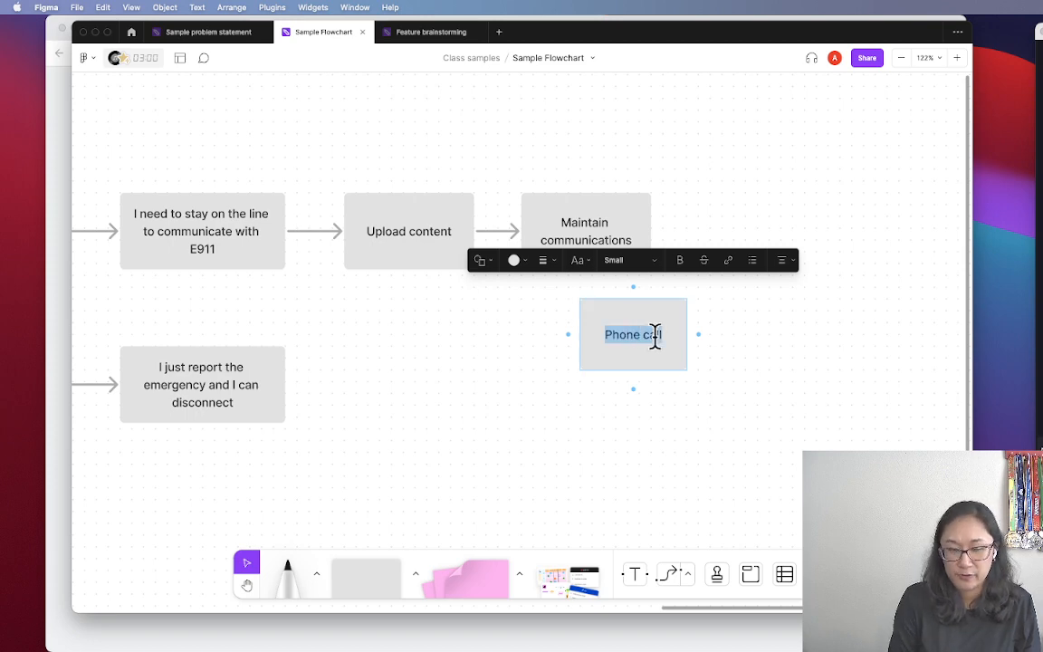
{"action": "type", "text": "tex"}
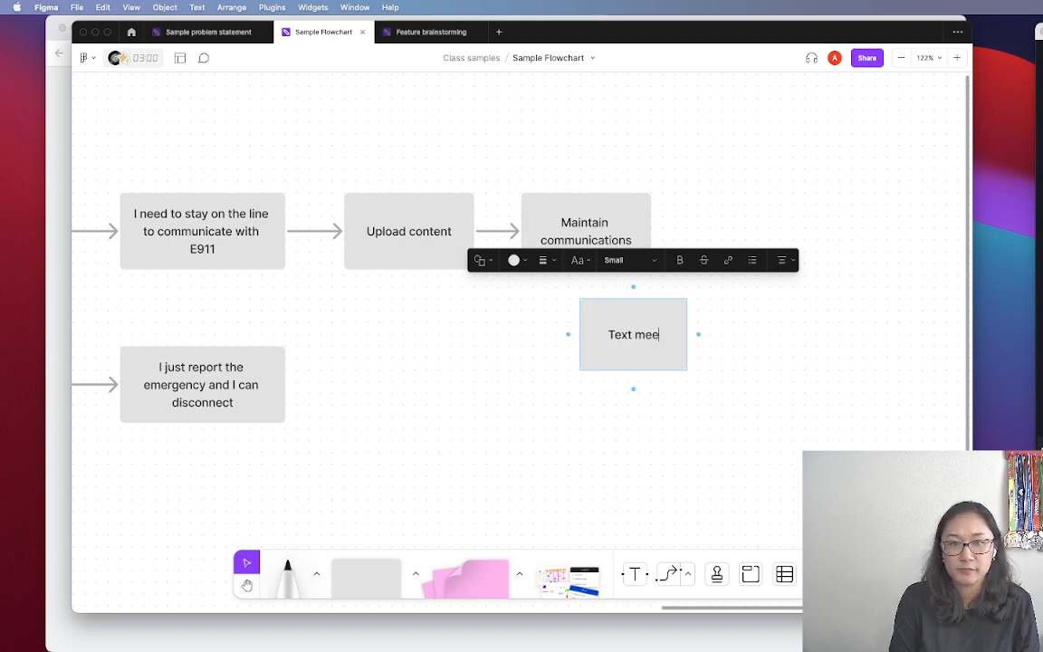
{"action": "type", "text": "t meesag]"}
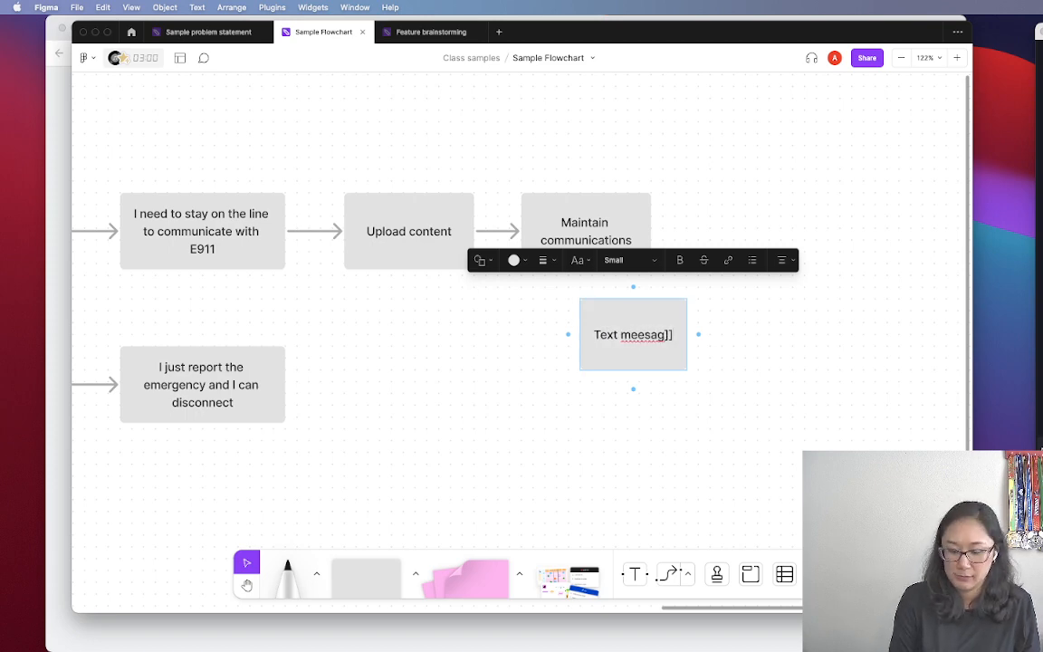
{"action": "key", "text": "BackSpace"}
{"action": "key", "text": "BackSpace"}
{"action": "key", "text": "BackSpace"}
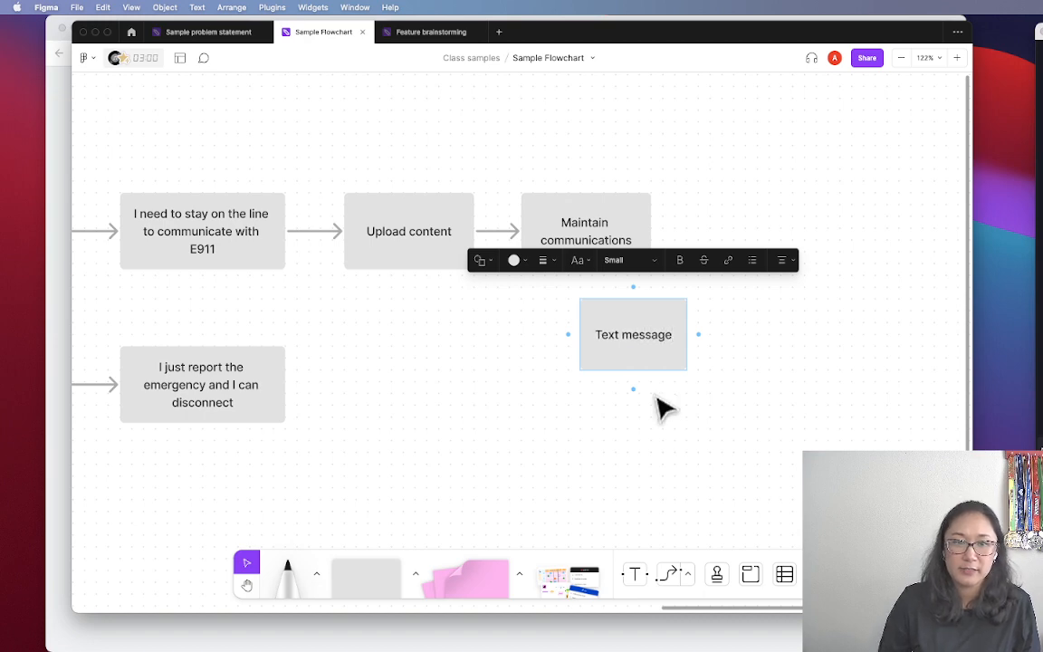
{"action": "left_click", "coordinate": [661, 398]}
Duplicate the Text message box below it as an 'On the phone' box
{"action": "left_click", "coordinate": [637, 348]}
{"action": "key", "text": "super+d"}
{"action": "left_click_drag", "start_coordinate": [632, 348], "coordinate": [616, 410]}
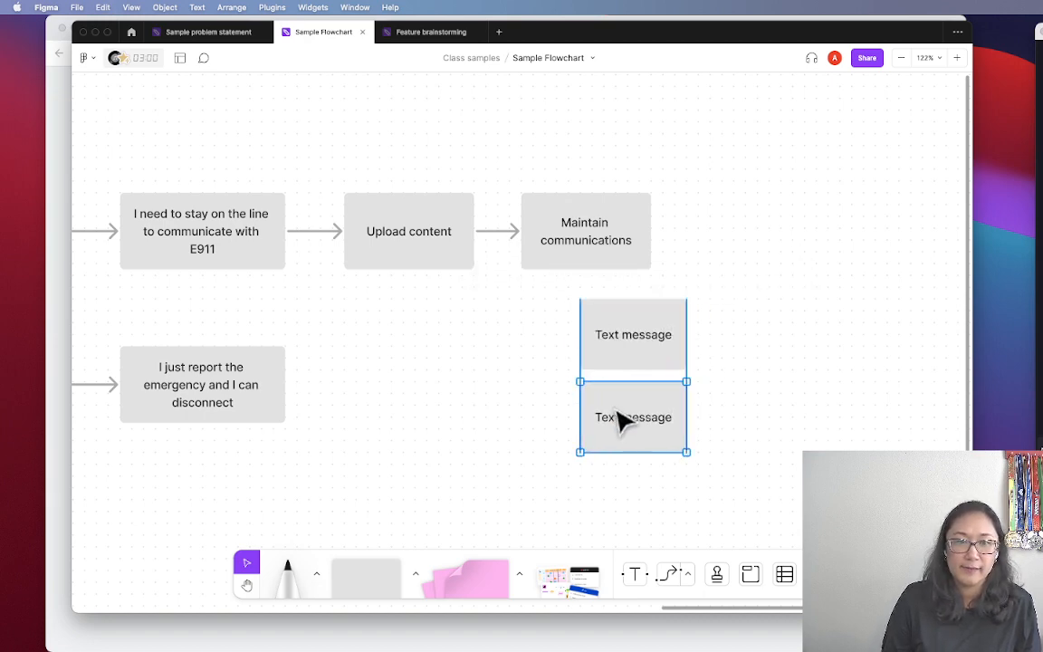
{"action": "double_click", "coordinate": [630, 417]}
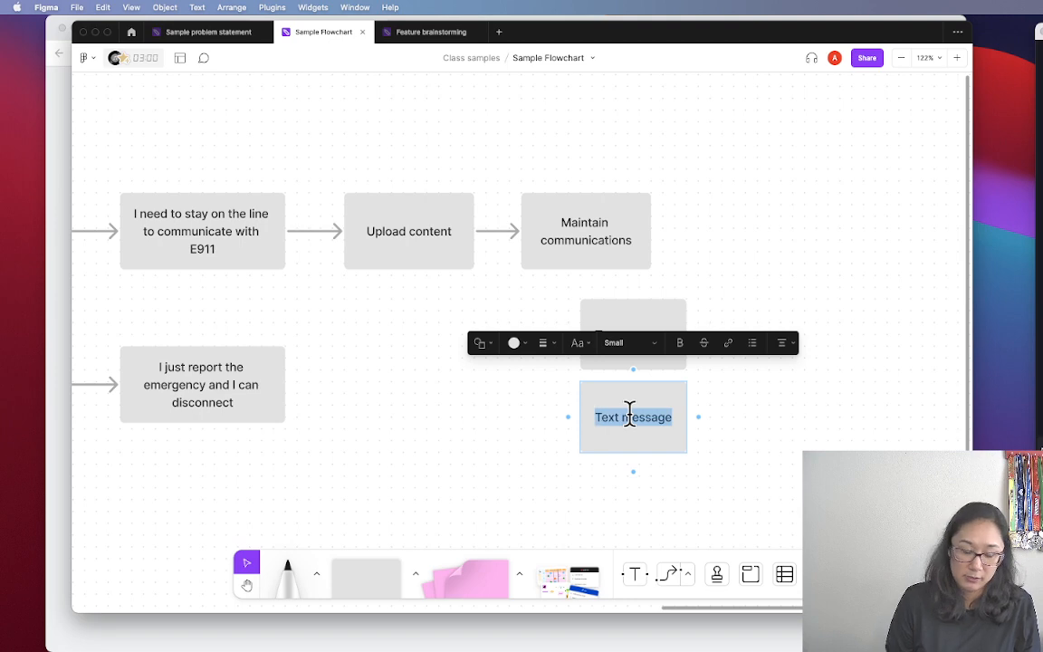
{"action": "type", "text": "On the p"}
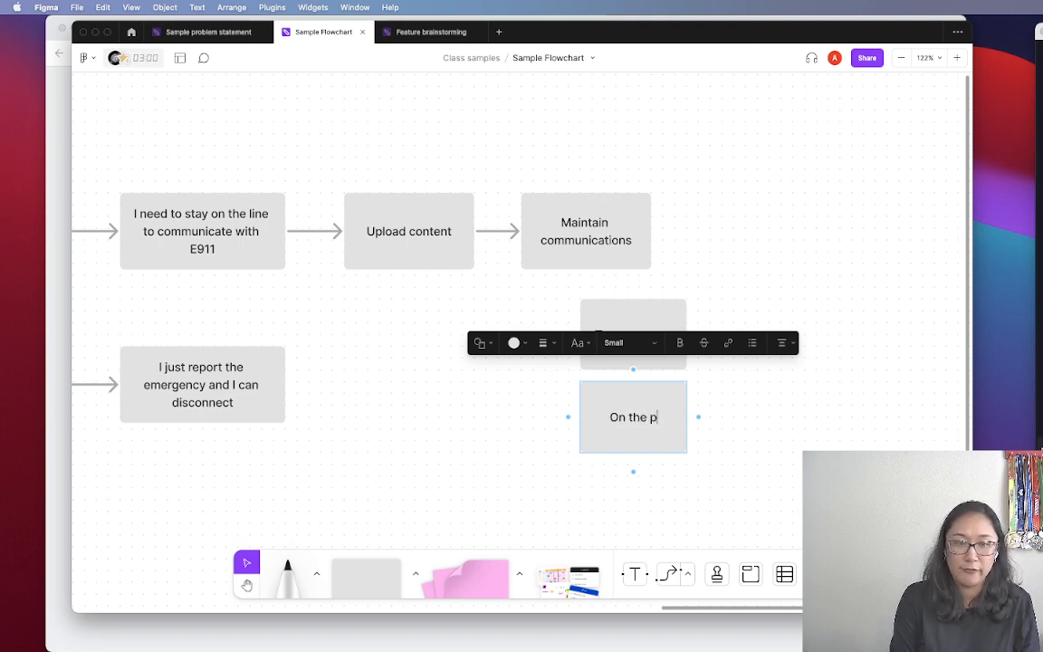
{"action": "left_click", "coordinate": [738, 459]}
{"action": "key", "text": "space"}
{"action": "left_click_drag", "start_coordinate": [729, 453], "coordinate": [713, 378]}
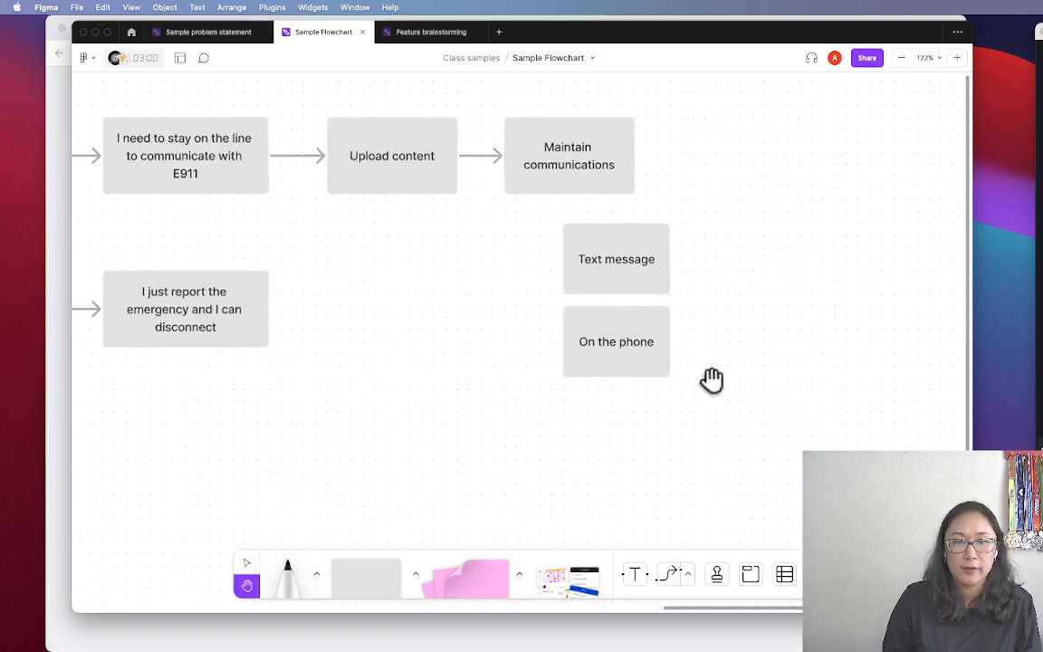
Duplicate the On the phone box below it as an 'On a video call' box
{"action": "left_click", "coordinate": [583, 332]}
{"action": "key", "text": "super+d"}
{"action": "left_click_drag", "start_coordinate": [590, 347], "coordinate": [594, 435]}
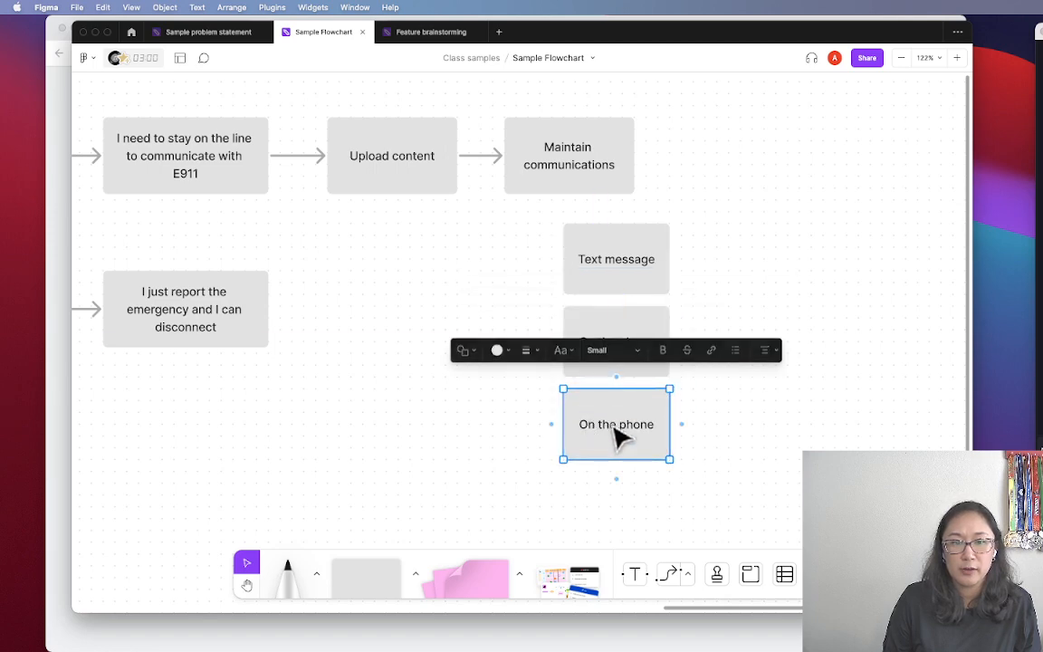
{"action": "double_click", "coordinate": [624, 423]}
{"action": "key", "text": "super+a"}
{"action": "type", "text": "O"}
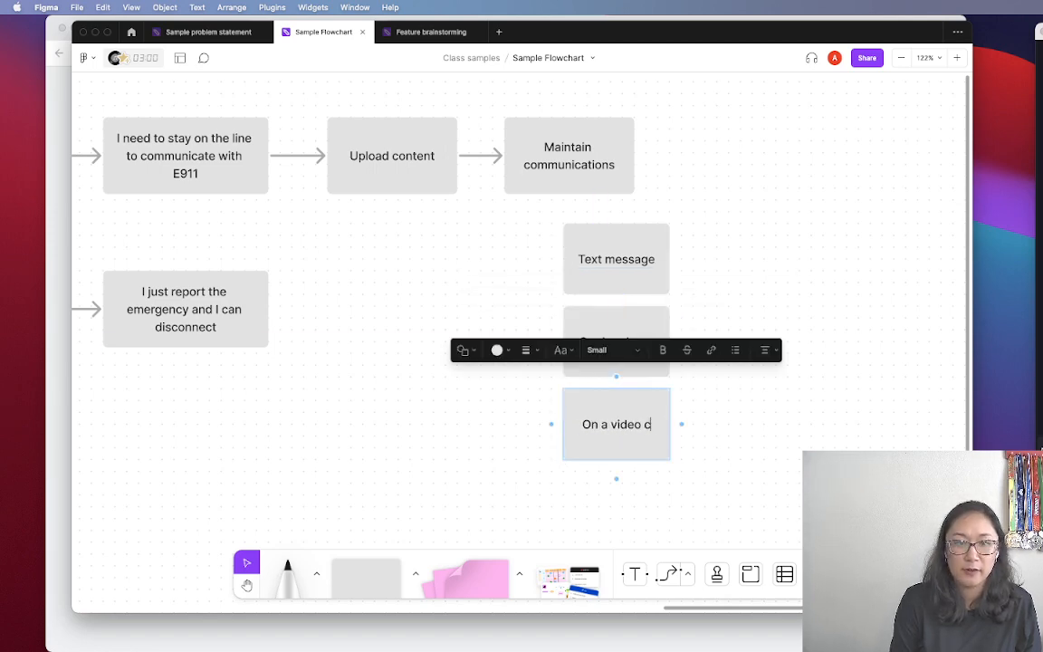
{"action": "scroll", "coordinate": [725, 390], "scroll_direction": "down", "scroll_amount": 2}
{"action": "left_click", "coordinate": [725, 389]}
{"action": "key", "text": "space"}
{"action": "left_click_drag", "start_coordinate": [761, 309], "coordinate": [704, 494]}
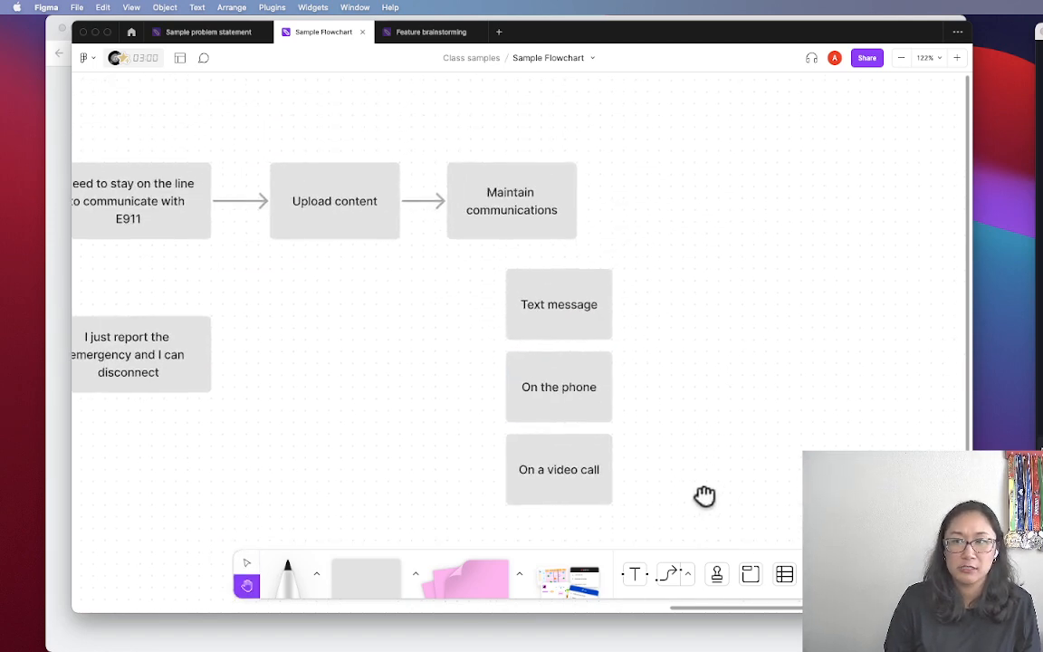
Draw branching arrows from Maintain communications to the three boxes and shift them down-right
{"action": "left_click", "coordinate": [507, 226]}
{"action": "left_click_drag", "start_coordinate": [512, 256], "coordinate": [505, 467]}
{"action": "left_click", "coordinate": [691, 524]}
{"action": "left_click_drag", "start_coordinate": [692, 524], "coordinate": [604, 357]}
{"action": "left_click", "coordinate": [721, 240]}
{"action": "key", "text": "space"}
{"action": "left_click_drag", "start_coordinate": [675, 209], "coordinate": [839, 237]}
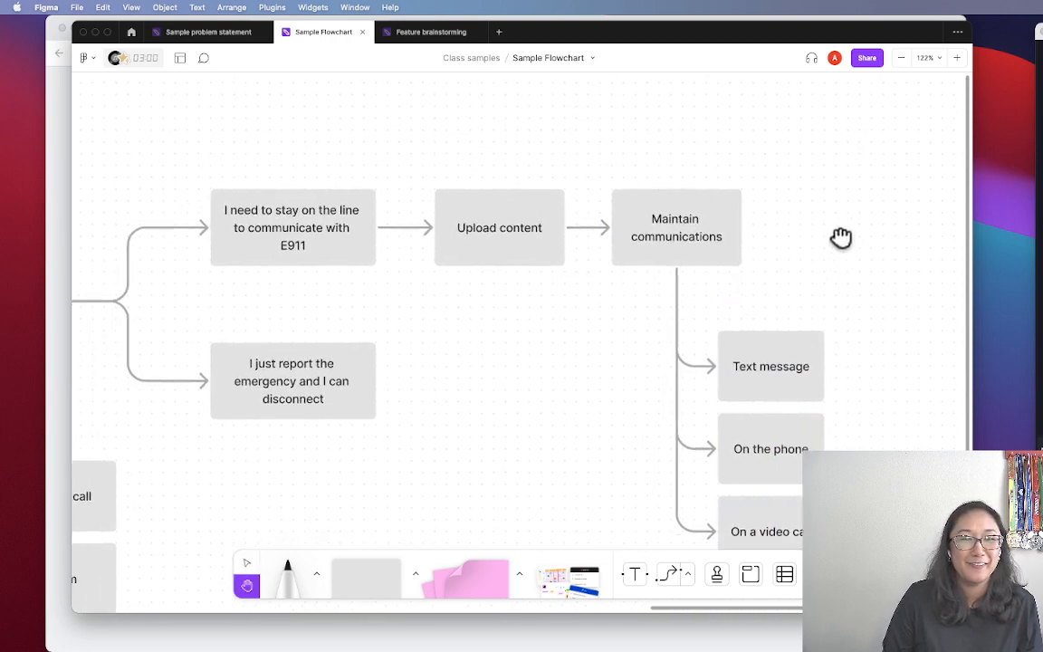
{"action": "left_click_drag", "start_coordinate": [578, 324], "coordinate": [718, 306]}
{"action": "scroll", "coordinate": [690, 326], "scroll_direction": "down", "scroll_amount": 5}
Zoom and pan left across the board until the UX problem statement text is visible
{"action": "key", "text": "space"}
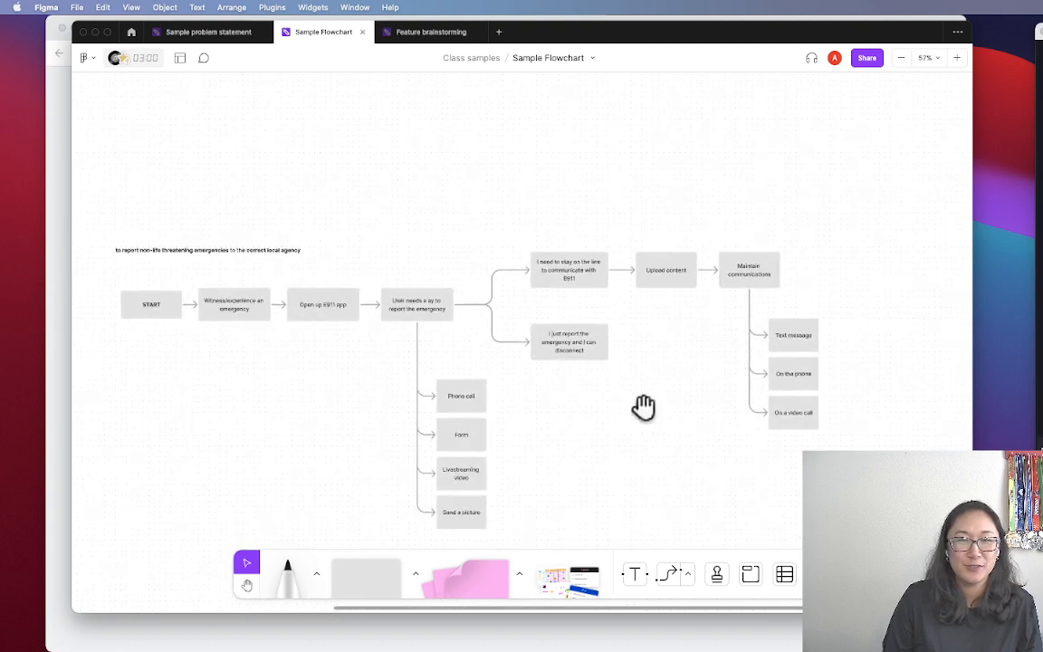
{"action": "left_click_drag", "start_coordinate": [644, 409], "coordinate": [717, 354]}
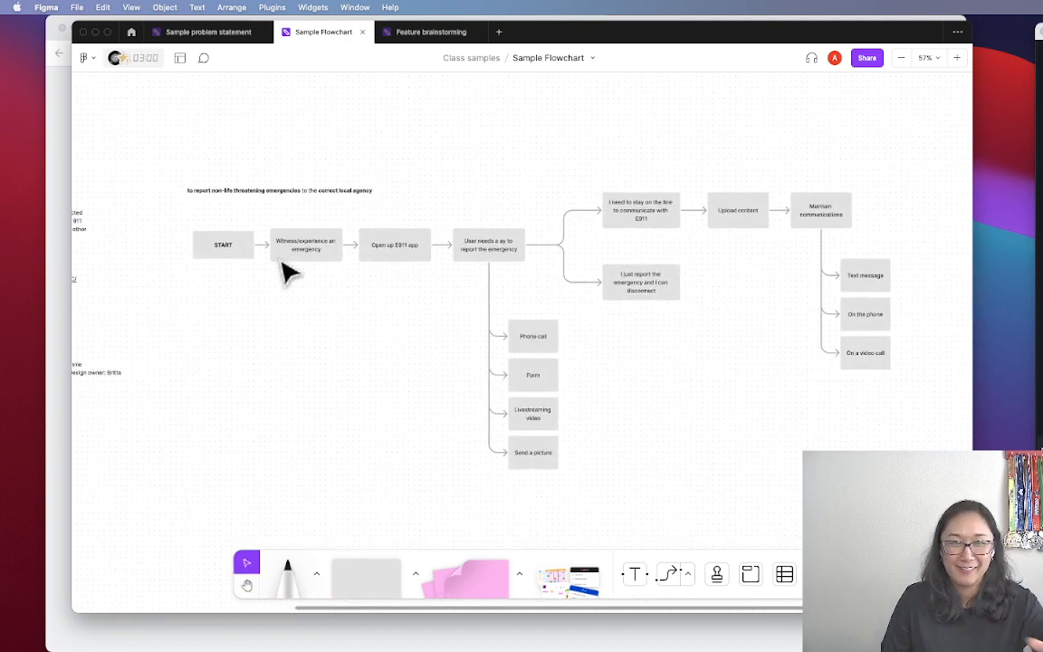
{"action": "scroll", "coordinate": [221, 302], "scroll_direction": "up", "scroll_amount": 5}
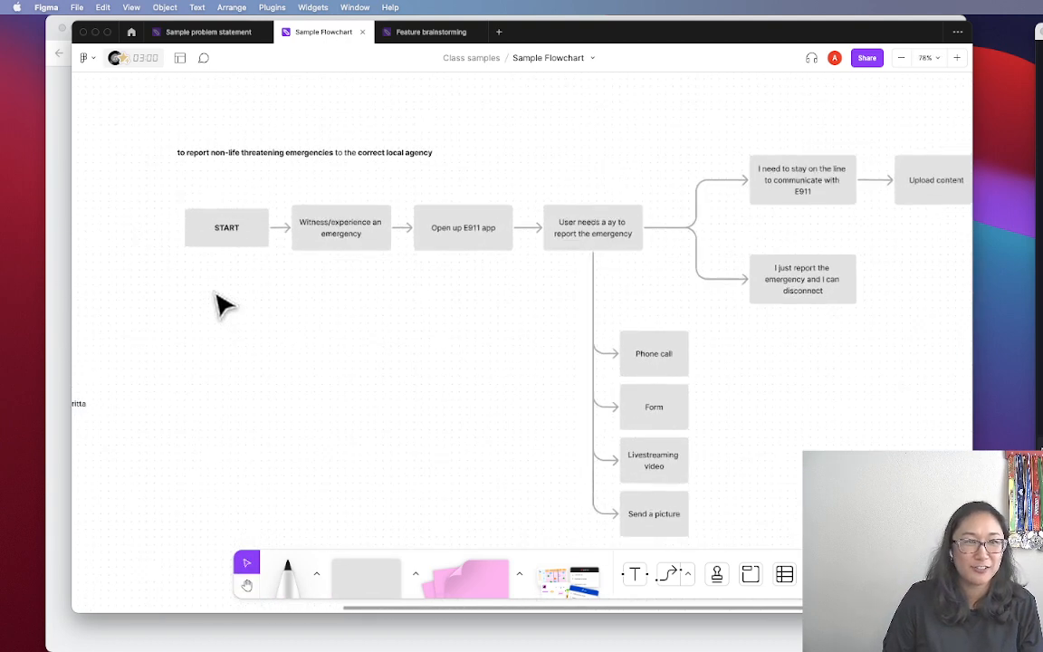
{"action": "key", "text": "space"}
{"action": "left_click_drag", "start_coordinate": [221, 302], "coordinate": [254, 389]}
{"action": "key", "text": "space"}
{"action": "left_click_drag", "start_coordinate": [321, 302], "coordinate": [762, 218]}
{"action": "mouse_move", "coordinate": [560, 240]}
{"action": "left_mouse_down"}
{"action": "mouse_move", "coordinate": [765, 242]}
{"action": "mouse_move", "coordinate": [734, 254]}
{"action": "left_mouse_up"}
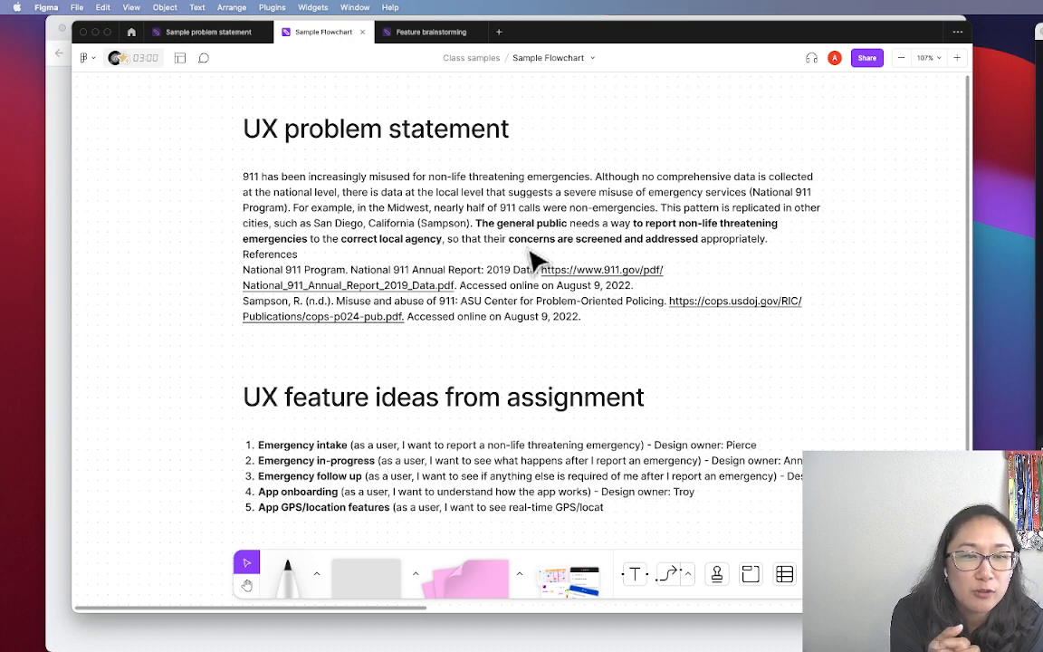
{"action": "scroll", "coordinate": [540, 262], "scroll_direction": "right", "scroll_amount": 5}
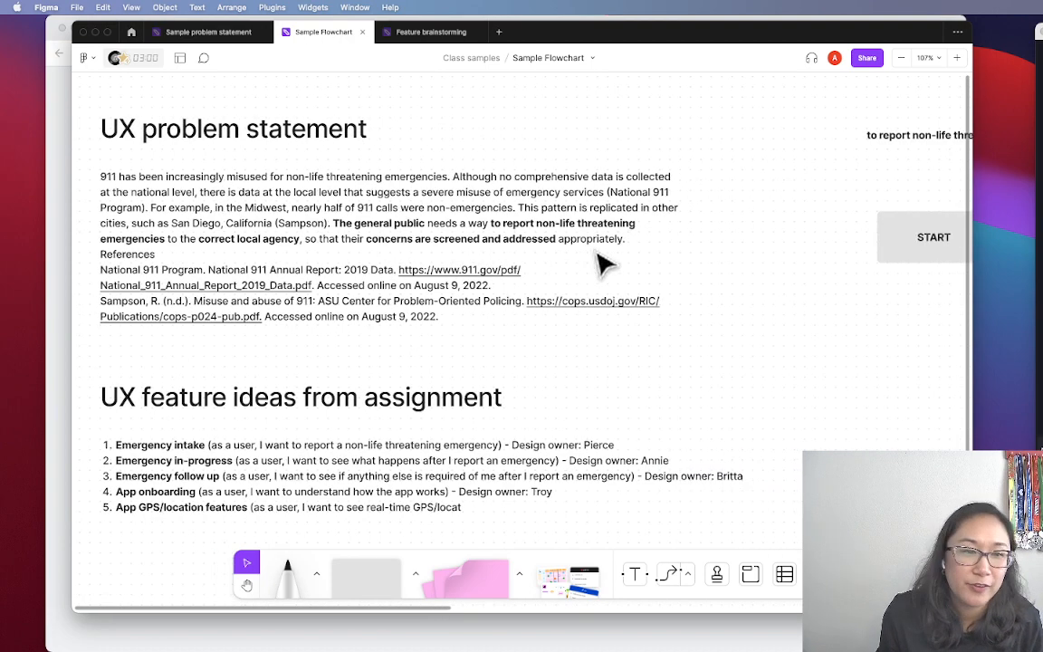
{"action": "scroll", "coordinate": [634, 262], "scroll_direction": "right", "scroll_amount": 15}
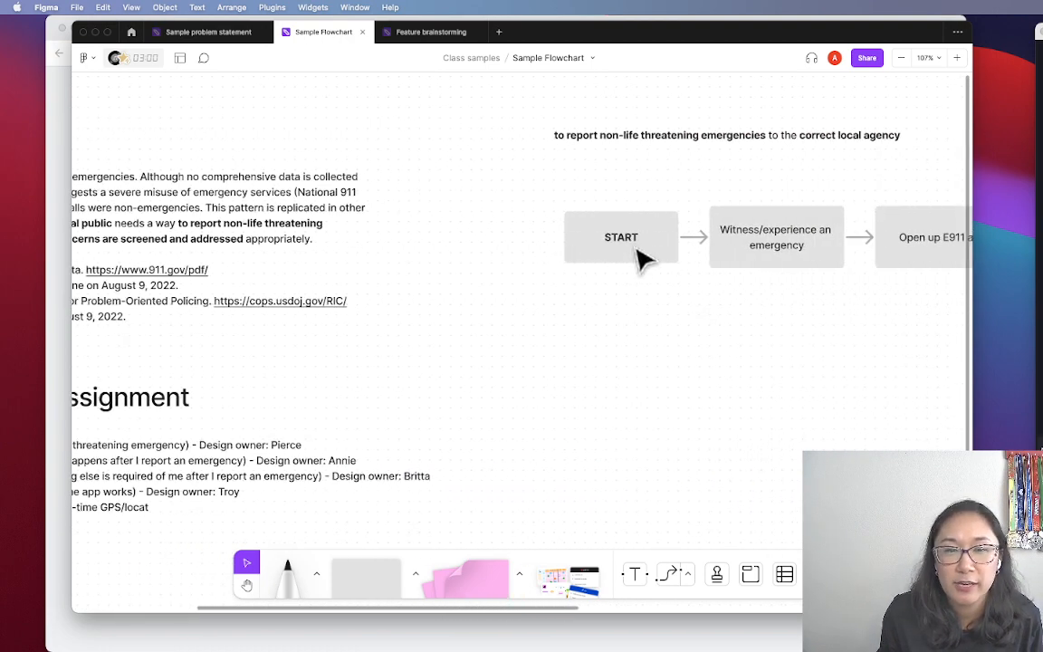
{"action": "scroll", "coordinate": [521, 242], "scroll_direction": "right", "scroll_amount": 5}
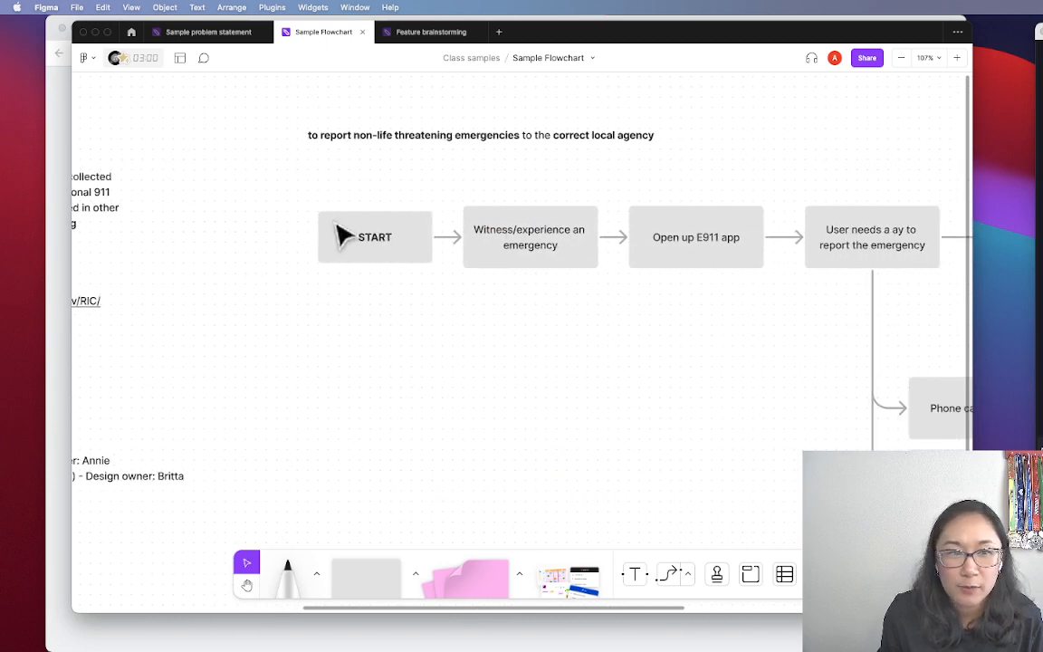
{"action": "scroll", "coordinate": [512, 253], "scroll_direction": "right", "scroll_amount": 2}
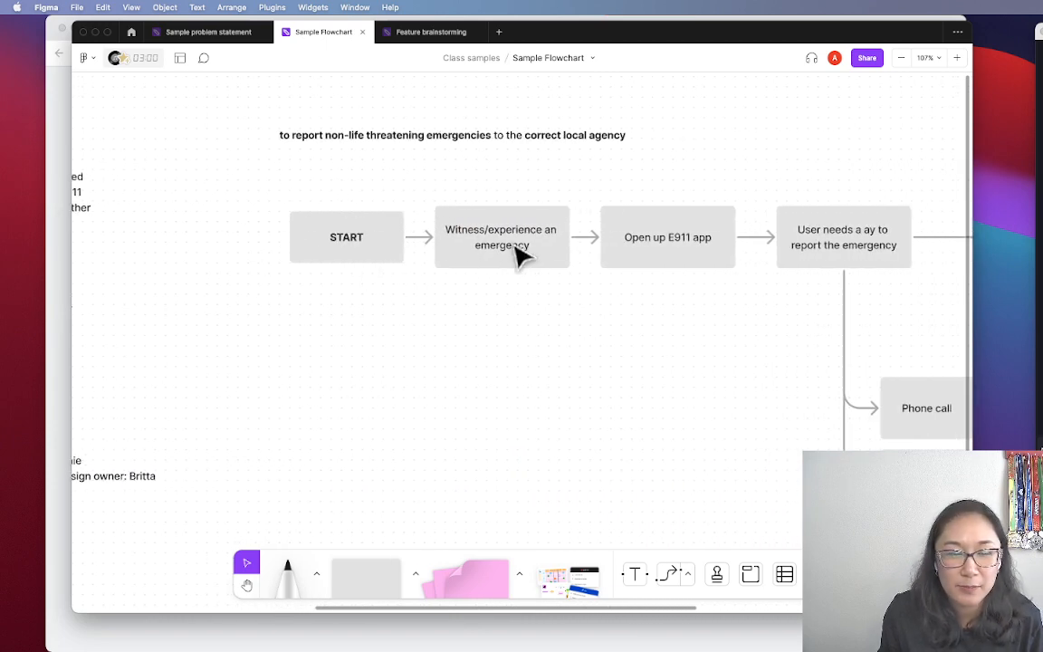
{"action": "scroll", "coordinate": [499, 256], "scroll_direction": "right", "scroll_amount": 2}
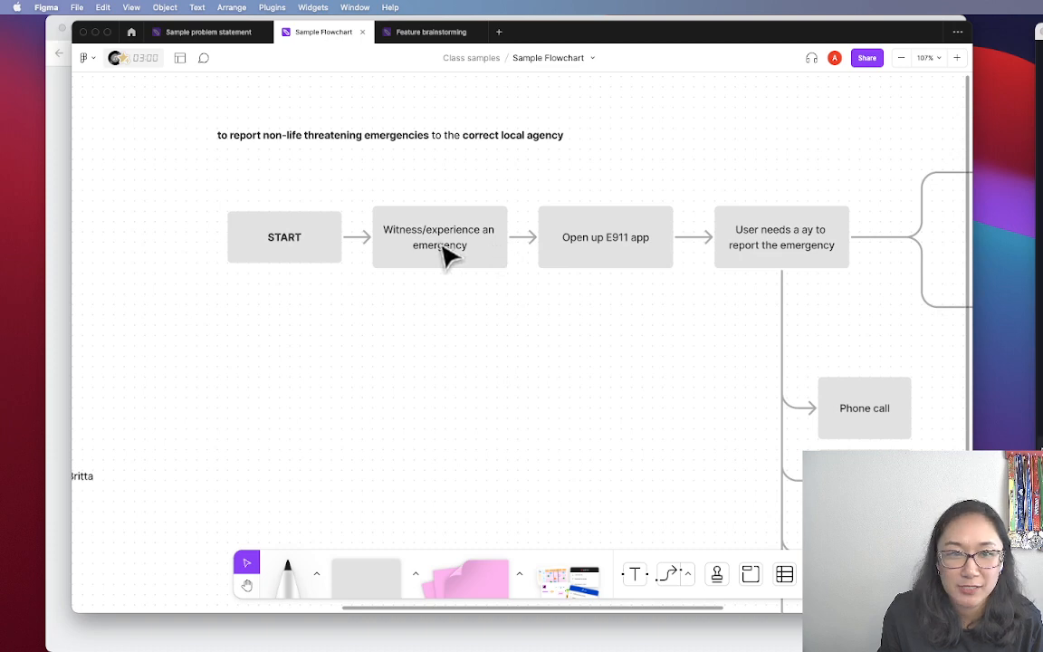
{"action": "scroll", "coordinate": [447, 258], "scroll_direction": "right", "scroll_amount": 6}
{"action": "scroll", "coordinate": [463, 260], "scroll_direction": "right", "scroll_amount": 4}
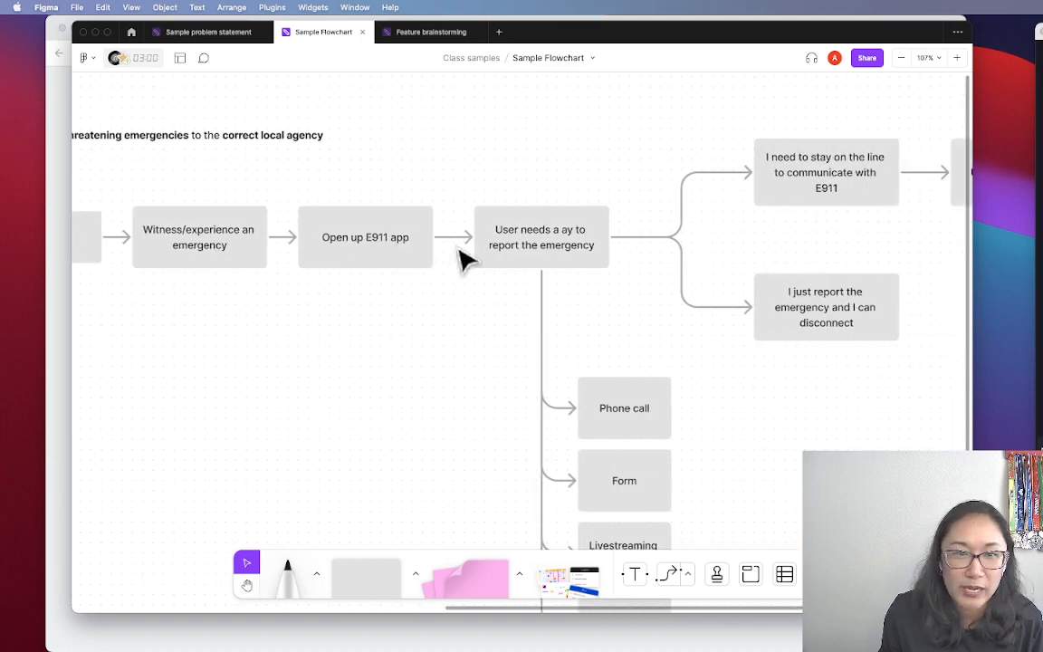
Correct 'a ay' to 'a way' in the report-the-emergency box
{"action": "double_click", "coordinate": [570, 243]}
{"action": "left_click", "coordinate": [557, 230]}
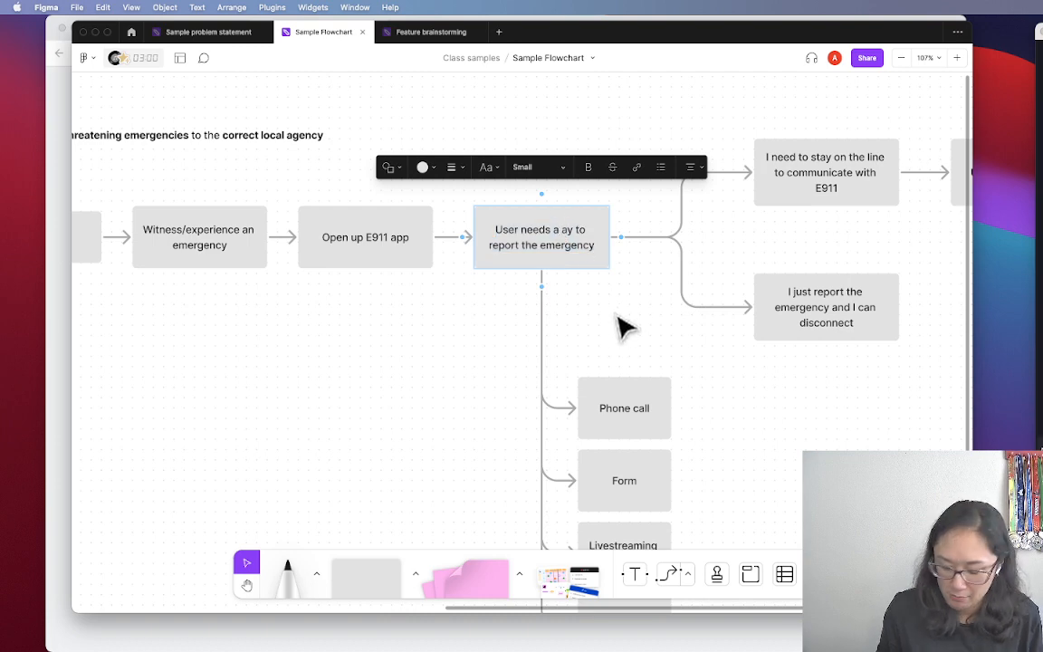
{"action": "type", "text": "w"}
{"action": "left_click", "coordinate": [634, 349]}
Delete the branching connector from the report box to the two stay-on-the-line options
{"action": "key", "text": "h"}
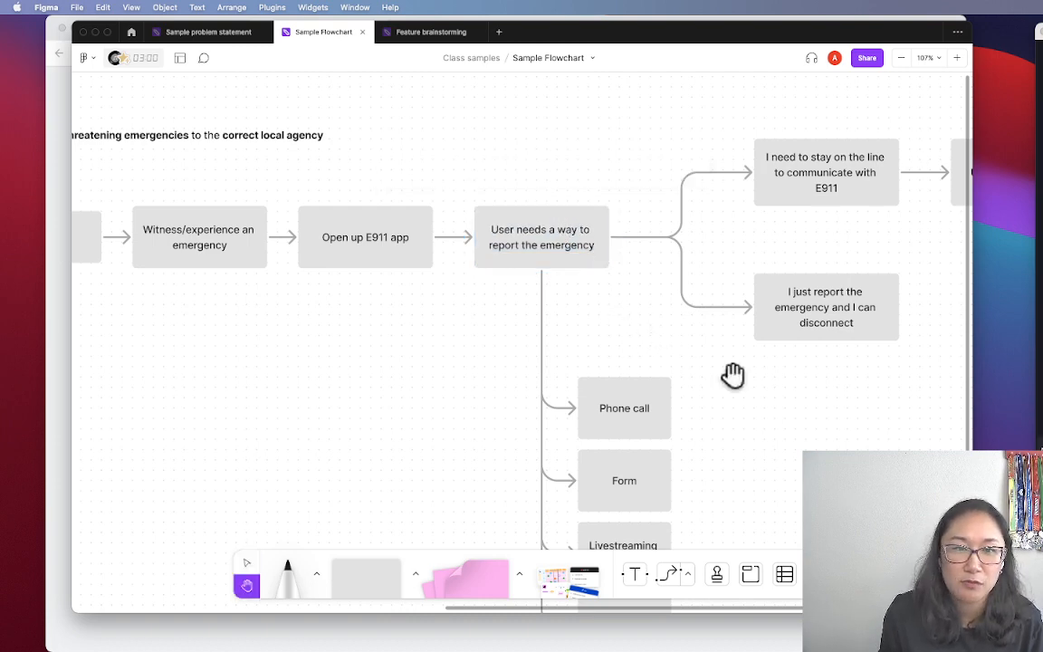
{"action": "left_click_drag", "start_coordinate": [733, 375], "coordinate": [654, 263]}
{"action": "key", "text": "v"}
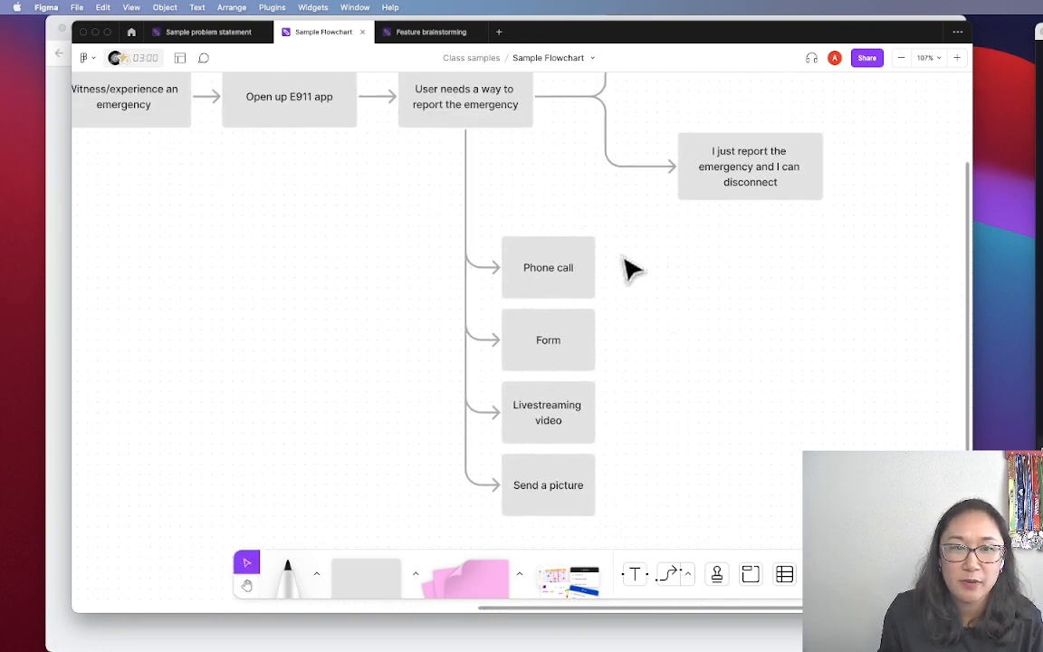
{"action": "scroll", "coordinate": [540, 419], "scroll_direction": "down", "scroll_amount": 1}
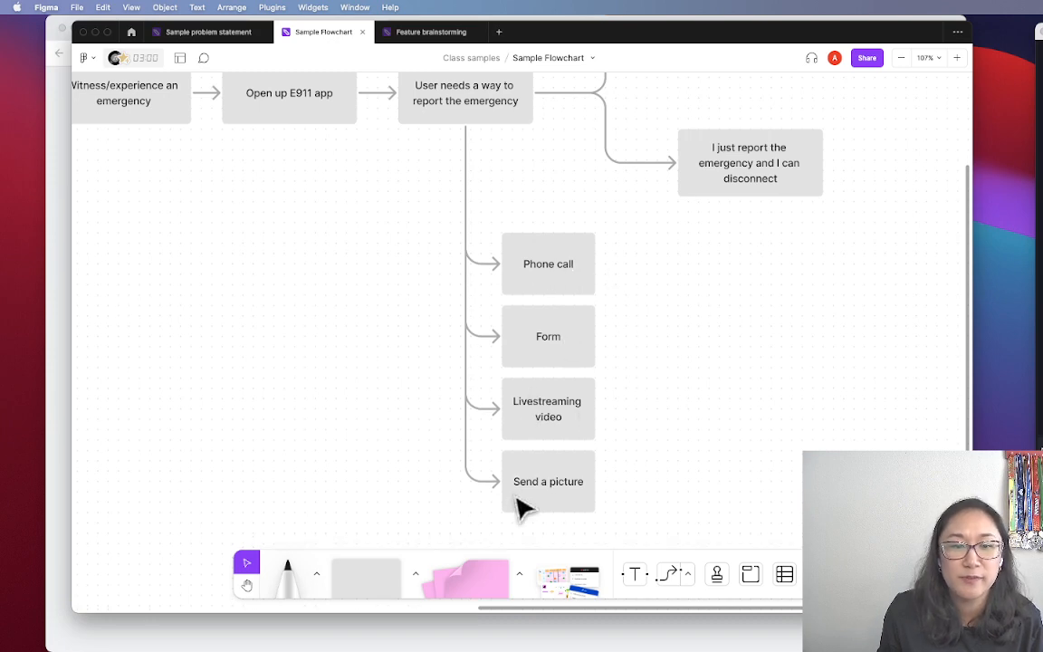
{"action": "left_click_drag", "start_coordinate": [756, 322], "coordinate": [555, 439]}
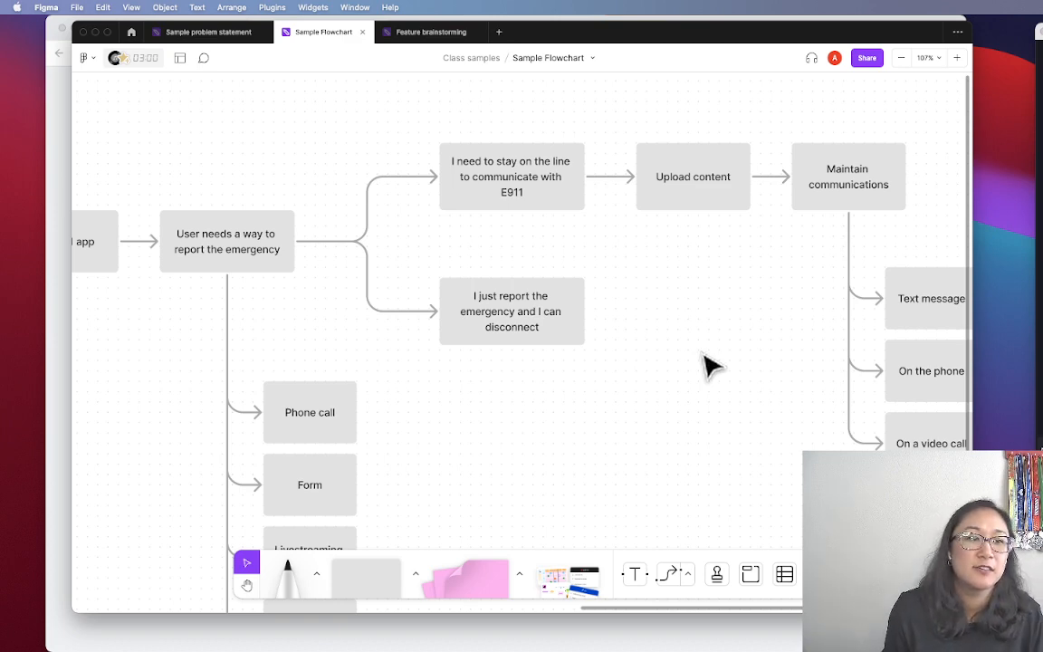
{"action": "scroll", "coordinate": [711, 365], "scroll_direction": "left", "scroll_amount": 3}
{"action": "left_click_drag", "start_coordinate": [455, 198], "coordinate": [466, 264]}
{"action": "key", "text": "BackSpace"}
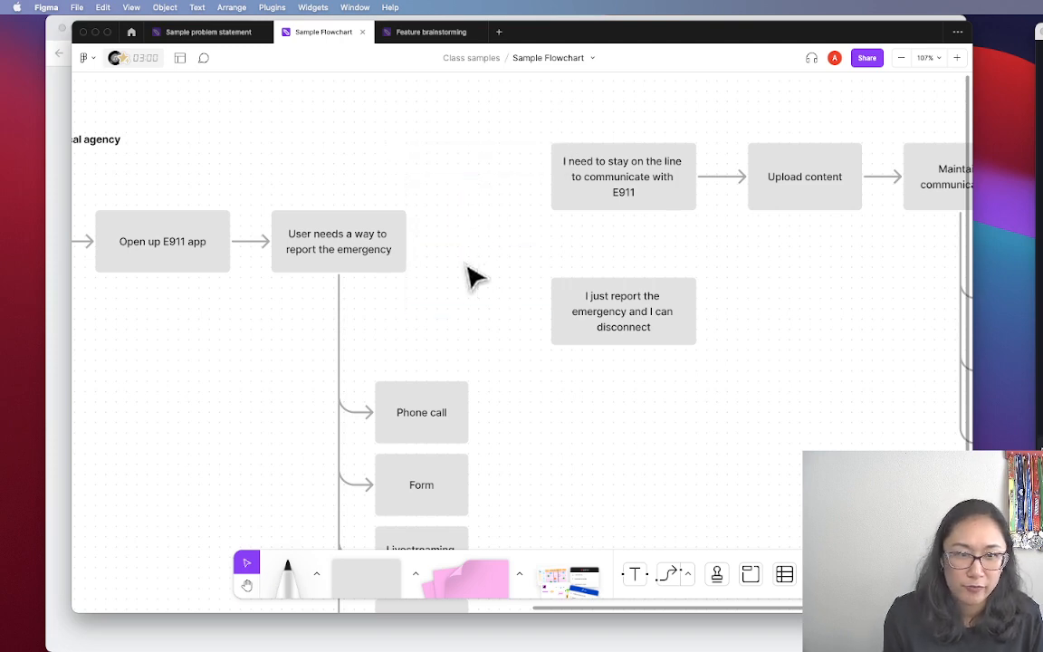
{"action": "scroll", "coordinate": [465, 275], "scroll_direction": "left", "scroll_amount": 1}
Shift the right-hand flowchart boxes further right to make room after the report box
{"action": "scroll", "coordinate": [786, 323], "scroll_direction": "down", "scroll_amount": 3}
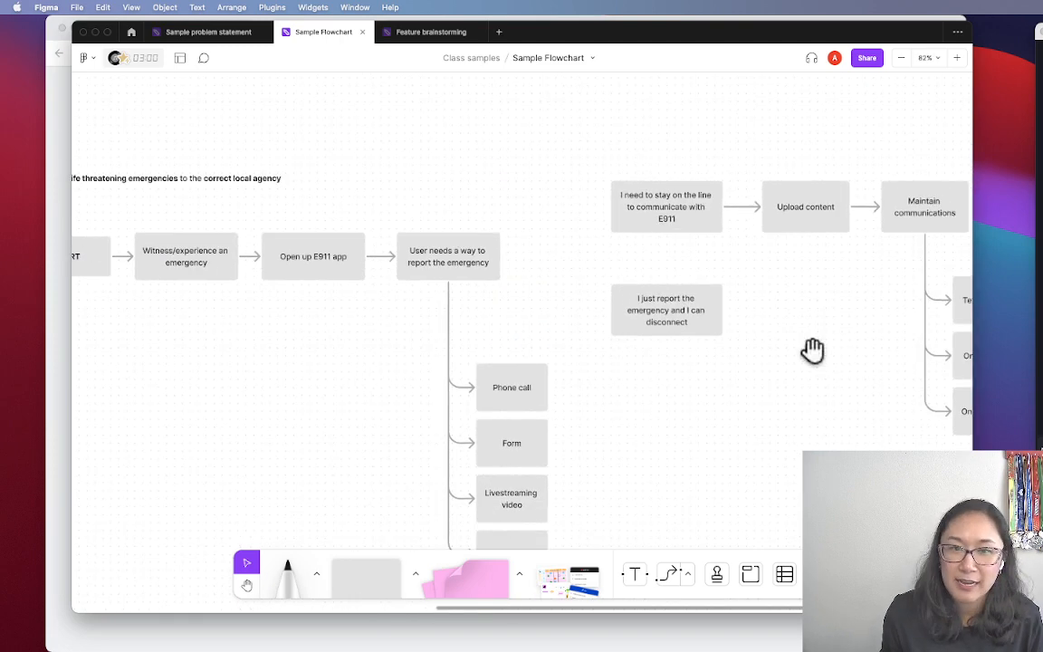
{"action": "left_click_drag", "start_coordinate": [812, 349], "coordinate": [588, 323]}
{"action": "left_click_drag", "start_coordinate": [372, 105], "coordinate": [715, 375]}
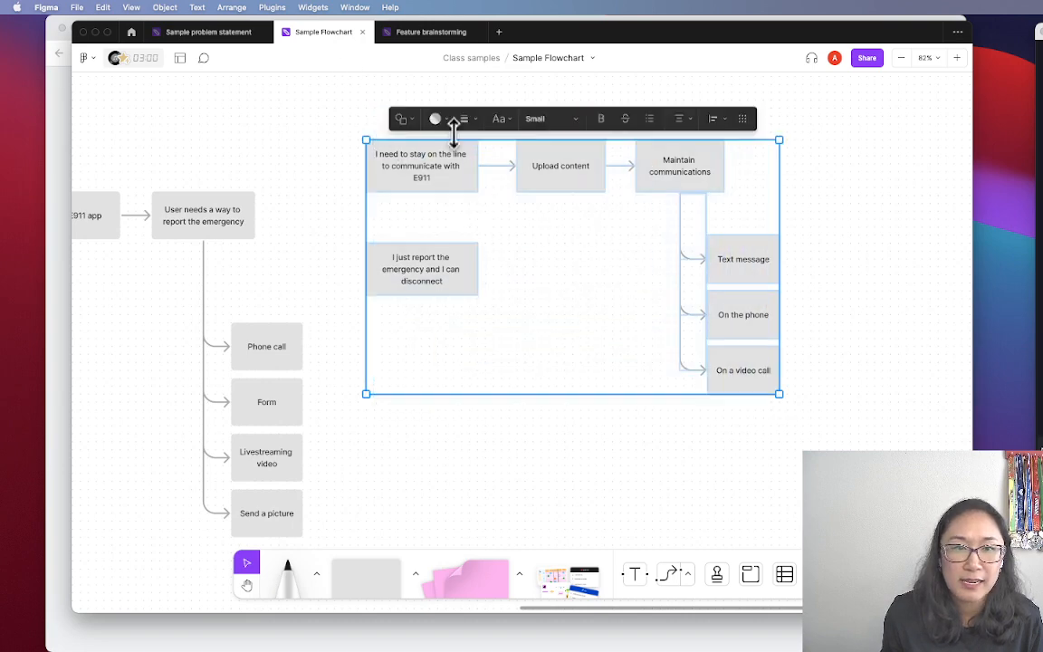
{"action": "left_click_drag", "start_coordinate": [452, 167], "coordinate": [548, 170]}
{"action": "left_click", "coordinate": [257, 104]}
{"action": "left_click_drag", "start_coordinate": [293, 152], "coordinate": [383, 149]}
Add a connected diamond asking 'How does the user want to report?' and enlarge it to fit
{"action": "left_click", "coordinate": [315, 219]}
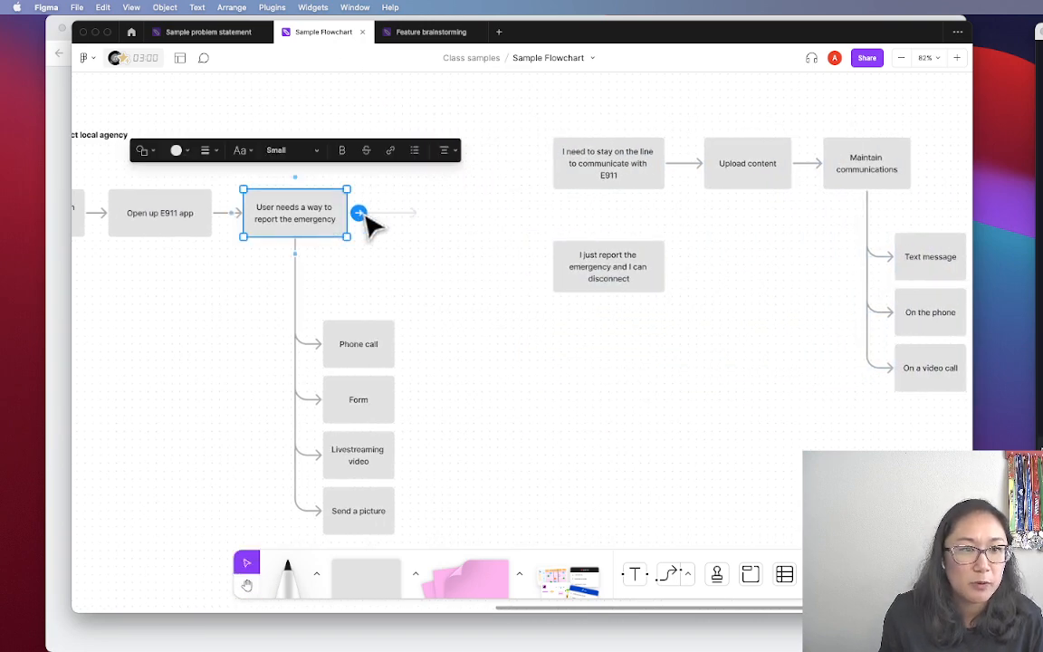
{"action": "left_click", "coordinate": [360, 214]}
{"action": "left_click", "coordinate": [374, 176]}
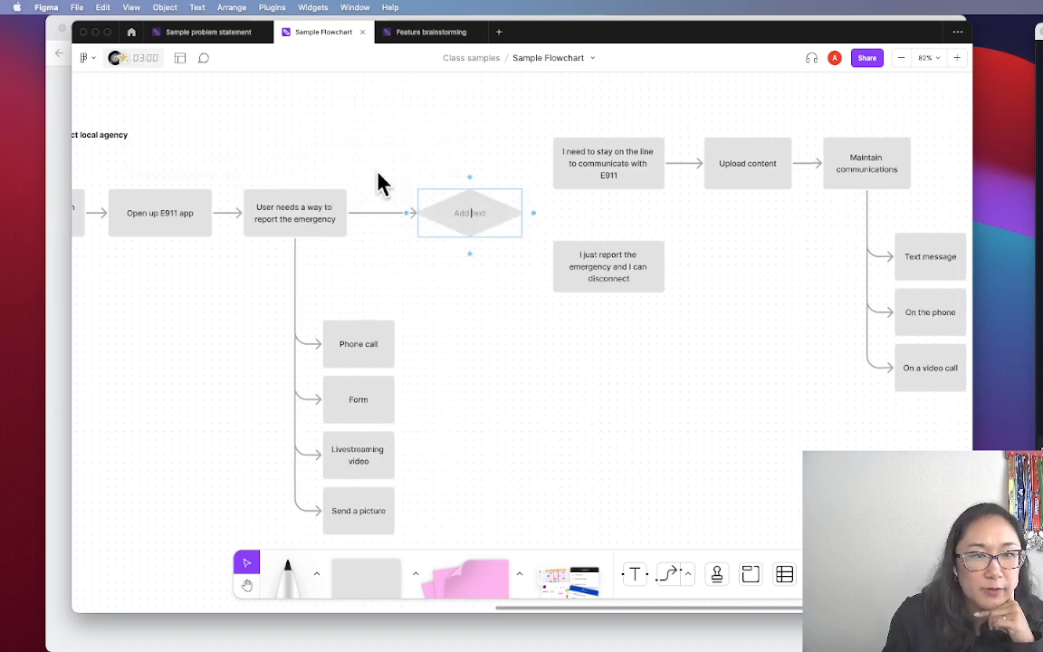
{"action": "left_click", "coordinate": [477, 298]}
{"action": "left_click", "coordinate": [470, 224]}
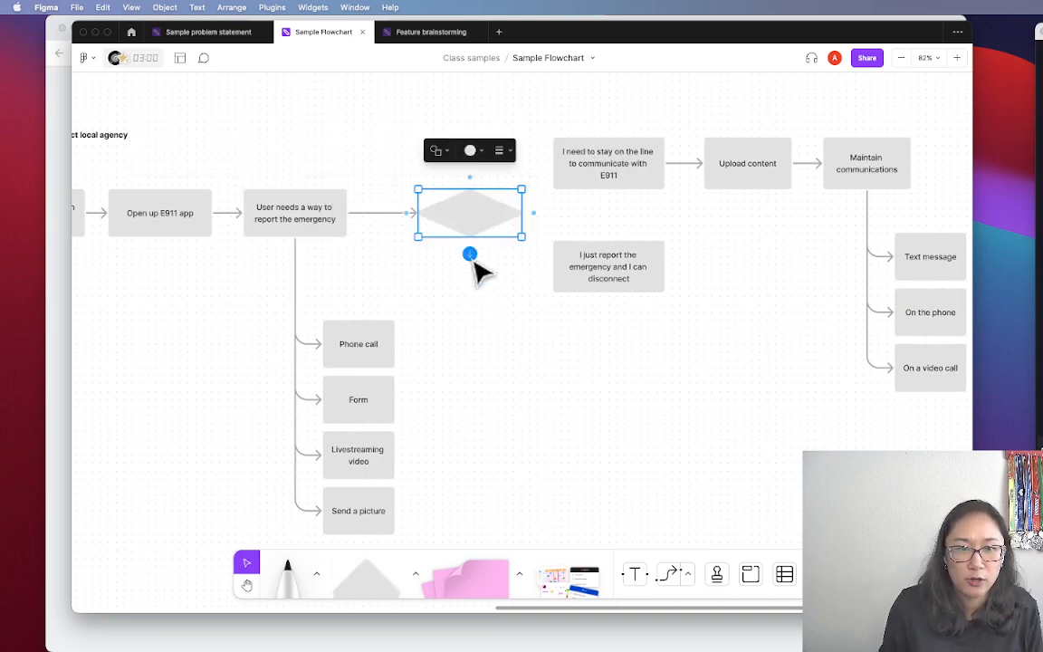
{"action": "double_click", "coordinate": [467, 215]}
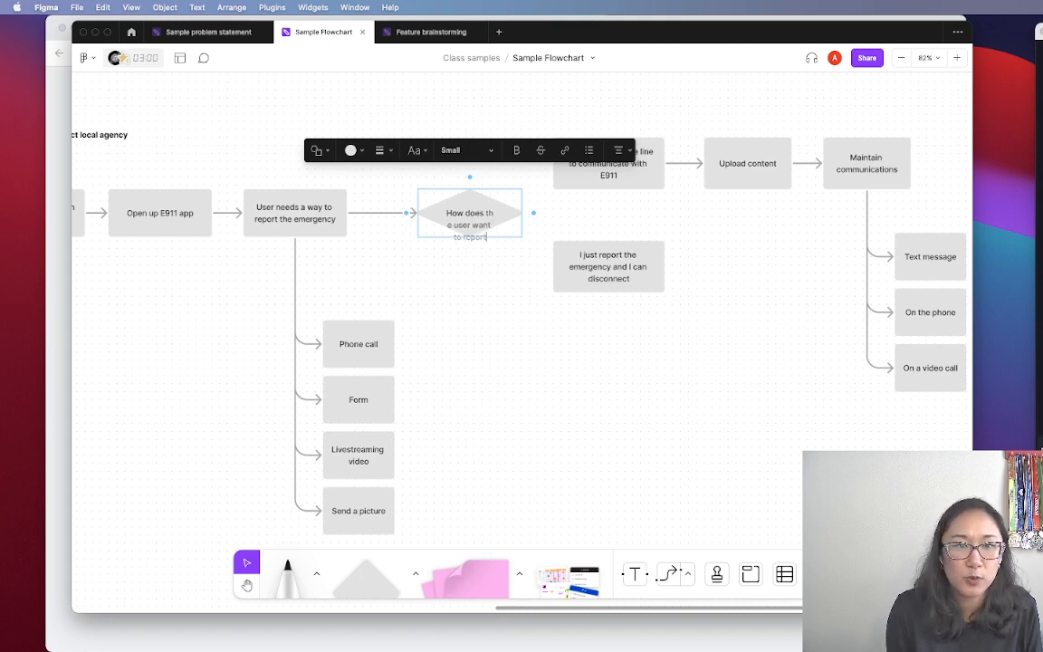
{"action": "left_click", "coordinate": [477, 316]}
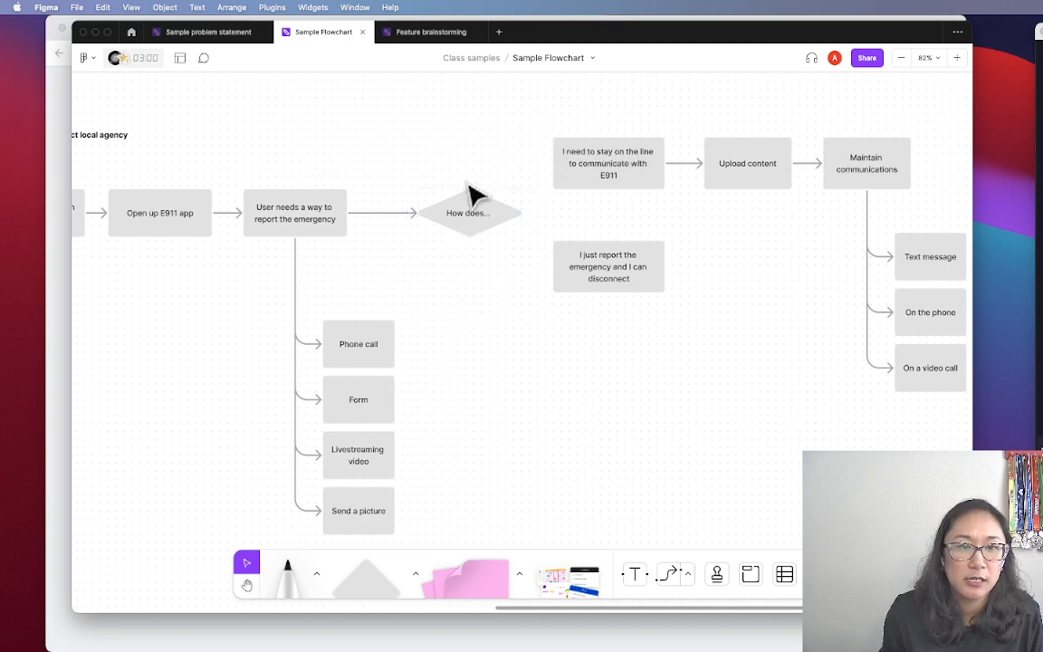
{"action": "left_click", "coordinate": [471, 220]}
{"action": "left_click_drag", "start_coordinate": [520, 235], "coordinate": [498, 236]}
{"action": "left_click", "coordinate": [540, 309]}
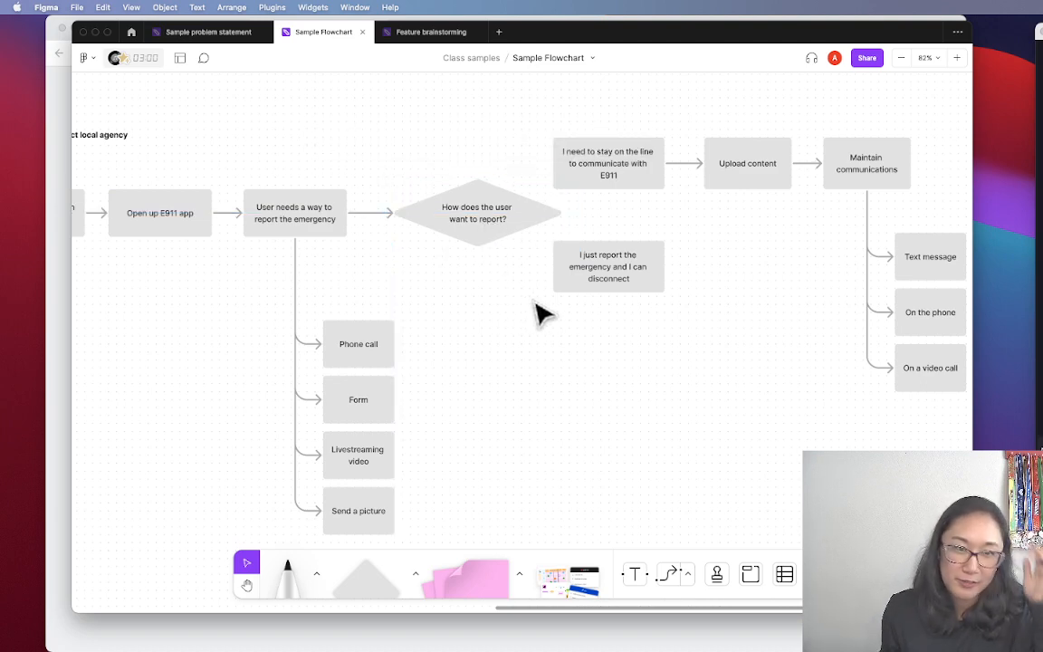
{"action": "scroll", "coordinate": [688, 384], "scroll_direction": "right", "scroll_amount": 3}
{"action": "scroll", "coordinate": [675, 385], "scroll_direction": "right", "scroll_amount": 2}
{"action": "left_click_drag", "start_coordinate": [842, 425], "coordinate": [535, 175]}
Connect the decision diamond to both the stay-on-the-line and I just report boxes
{"action": "left_click", "coordinate": [391, 279]}
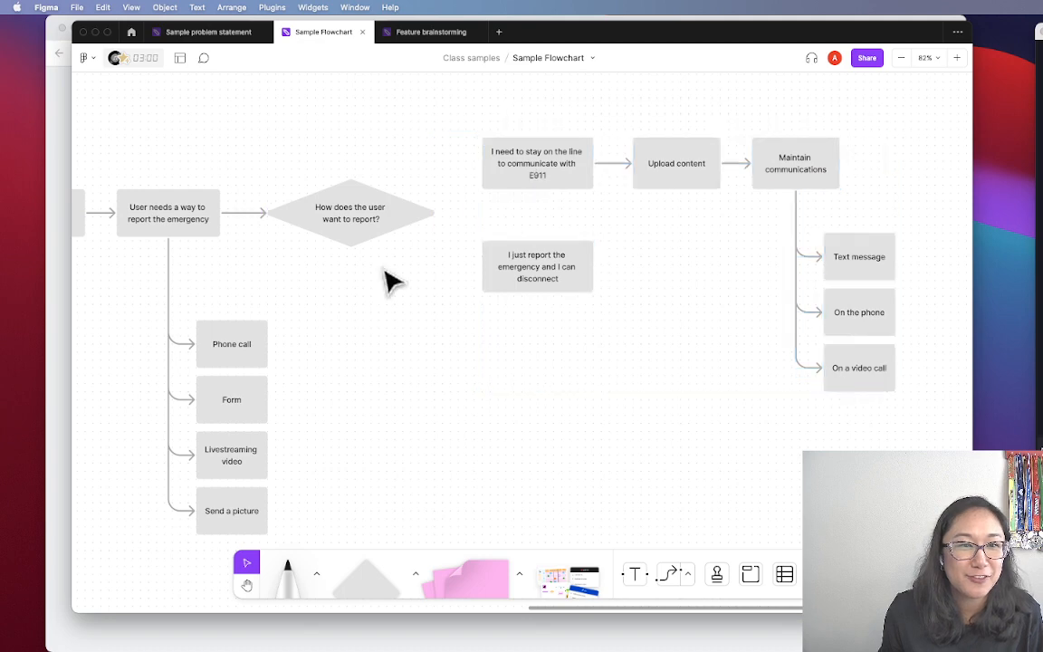
{"action": "scroll", "coordinate": [391, 279], "scroll_direction": "left", "scroll_amount": 3}
{"action": "left_click", "coordinate": [505, 226]}
{"action": "left_click_drag", "start_coordinate": [514, 213], "coordinate": [551, 168]}
{"action": "left_click_drag", "start_coordinate": [514, 213], "coordinate": [551, 270]}
{"action": "left_click", "coordinate": [617, 342]}
Prefix the stay-on-the-line box text with 'Synchronous:'
{"action": "left_click", "coordinate": [604, 176]}
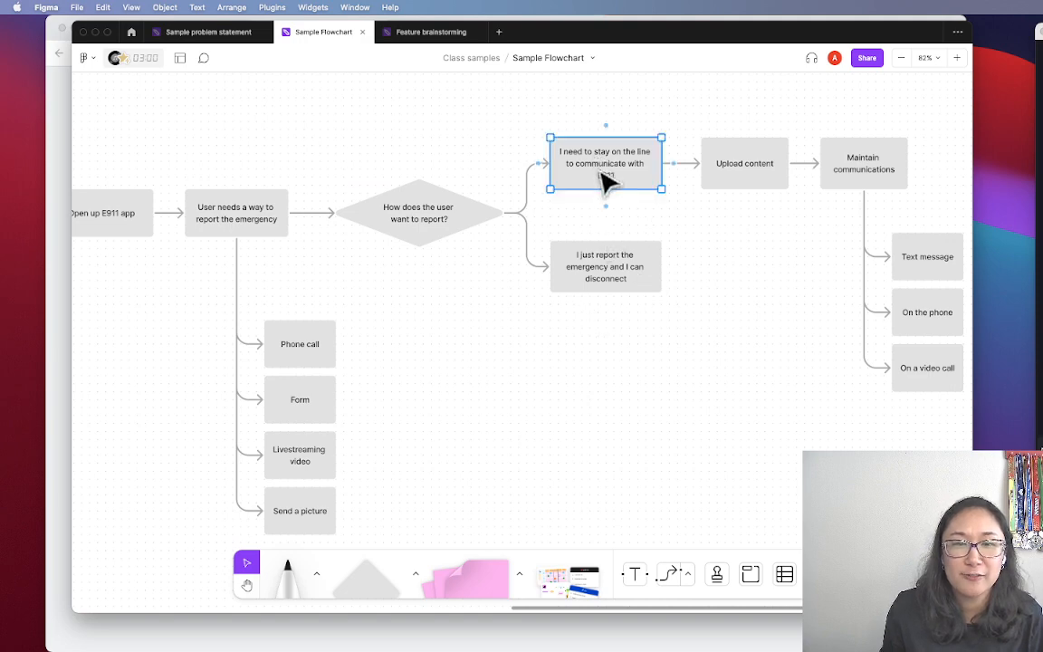
{"action": "left_click", "coordinate": [612, 172]}
{"action": "left_click_drag", "start_coordinate": [623, 175], "coordinate": [537, 139]}
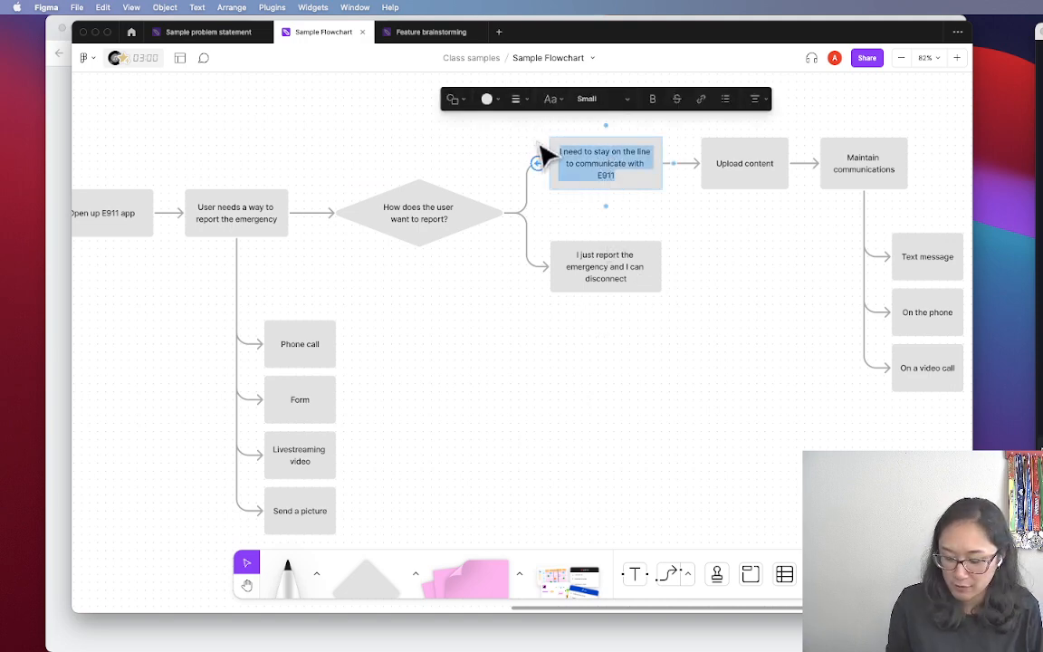
{"action": "key", "text": "Left"}
{"action": "type", "text": "Synchrono"}
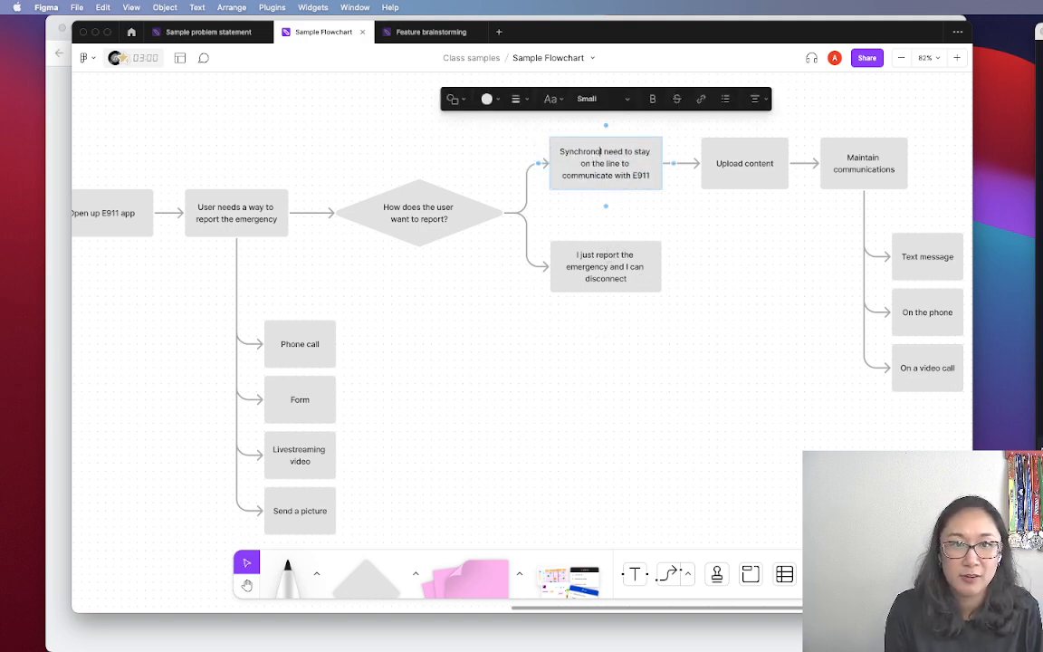
{"action": "left_click", "coordinate": [670, 233]}
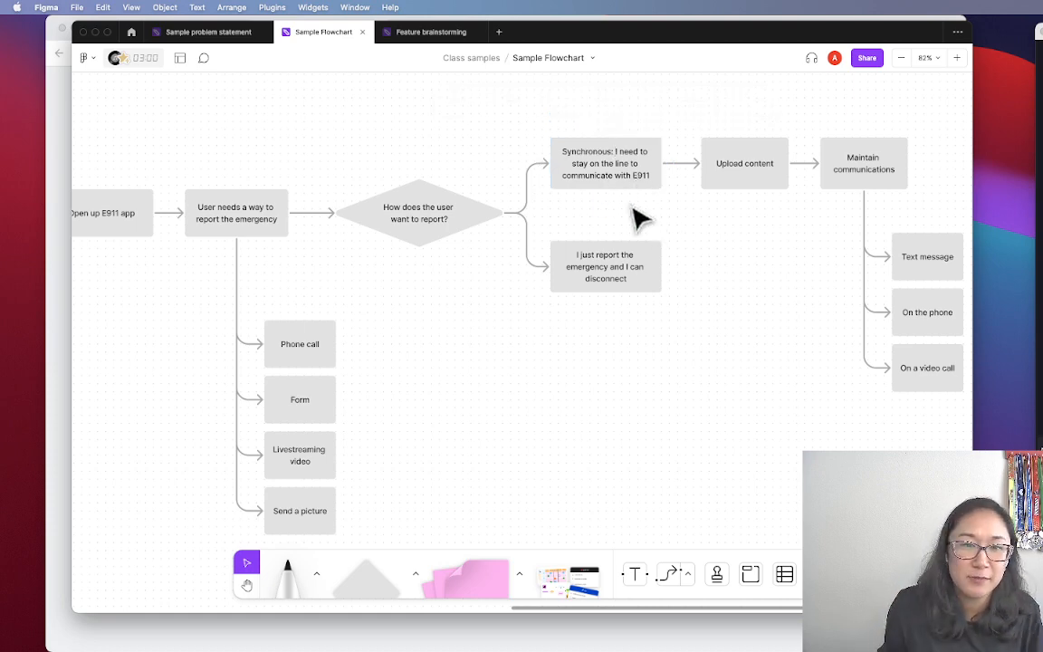
Prefix the I just report box text with 'Asynchronous:'
{"action": "double_click", "coordinate": [618, 253]}
{"action": "scroll", "coordinate": [615, 252], "scroll_direction": "down", "scroll_amount": 1}
{"action": "left_click", "coordinate": [580, 254]}
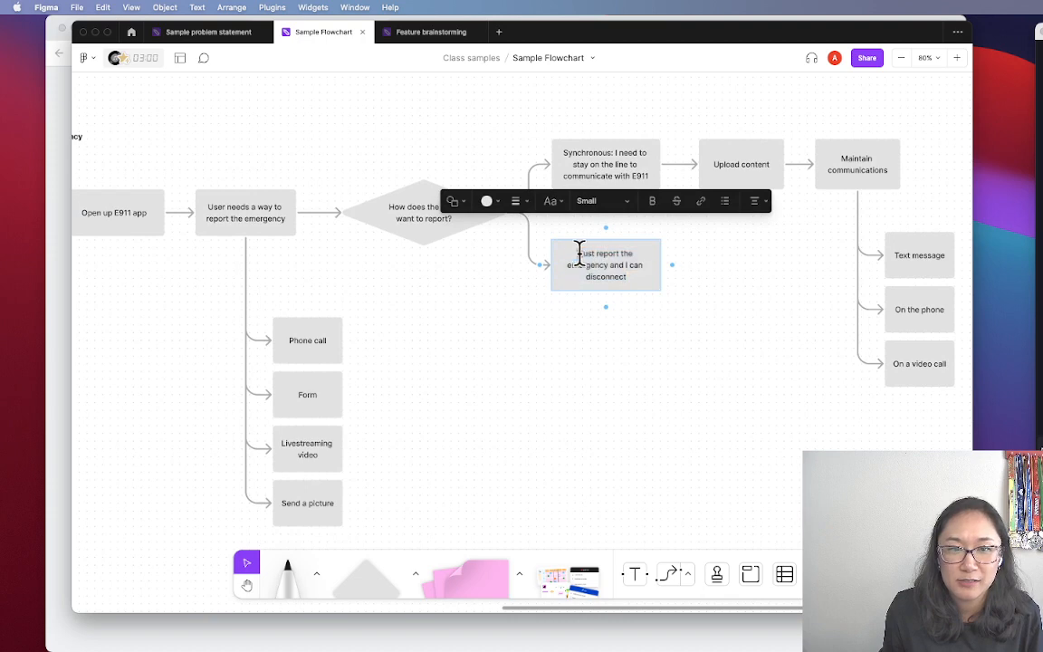
{"action": "type", "text": "Asynchronous: I just"}
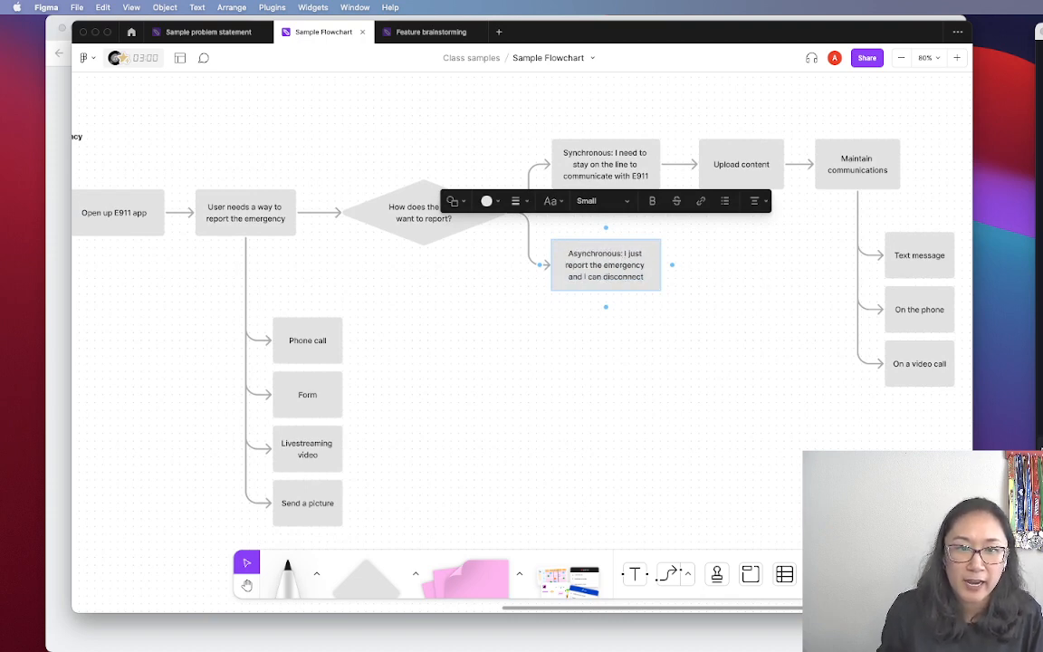
{"action": "left_click", "coordinate": [770, 362]}
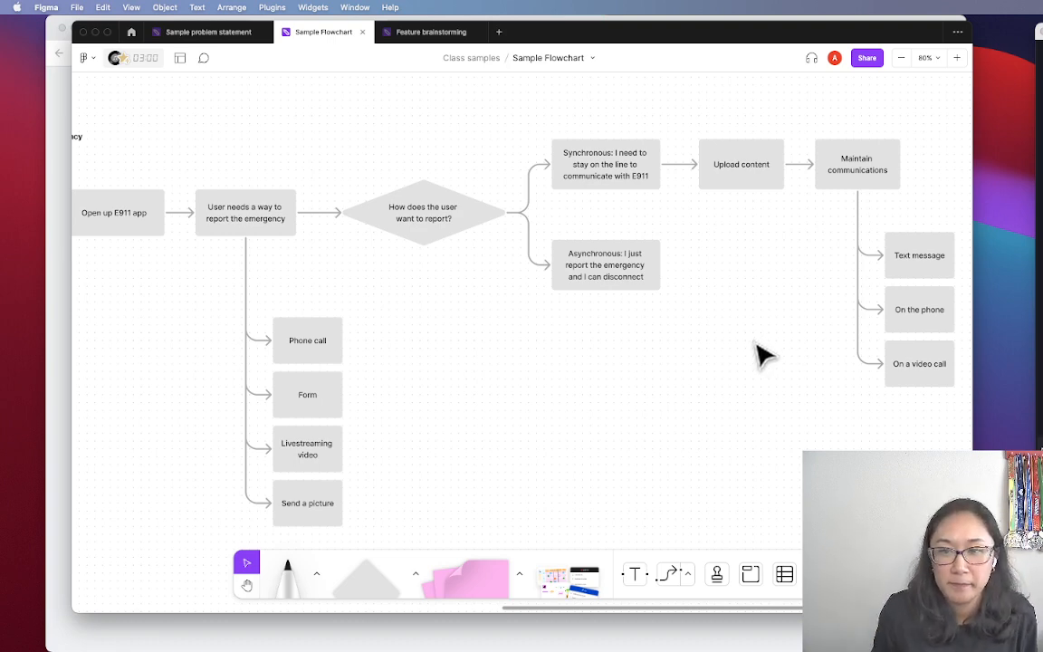
{"action": "scroll", "coordinate": [780, 408], "scroll_direction": "right", "scroll_amount": 3}
{"action": "left_click_drag", "start_coordinate": [919, 412], "coordinate": [585, 172]}
Pan back over the early flowchart steps and the reporting method boxes
{"action": "left_click", "coordinate": [449, 297]}
{"action": "scroll", "coordinate": [457, 299], "scroll_direction": "left", "scroll_amount": 4}
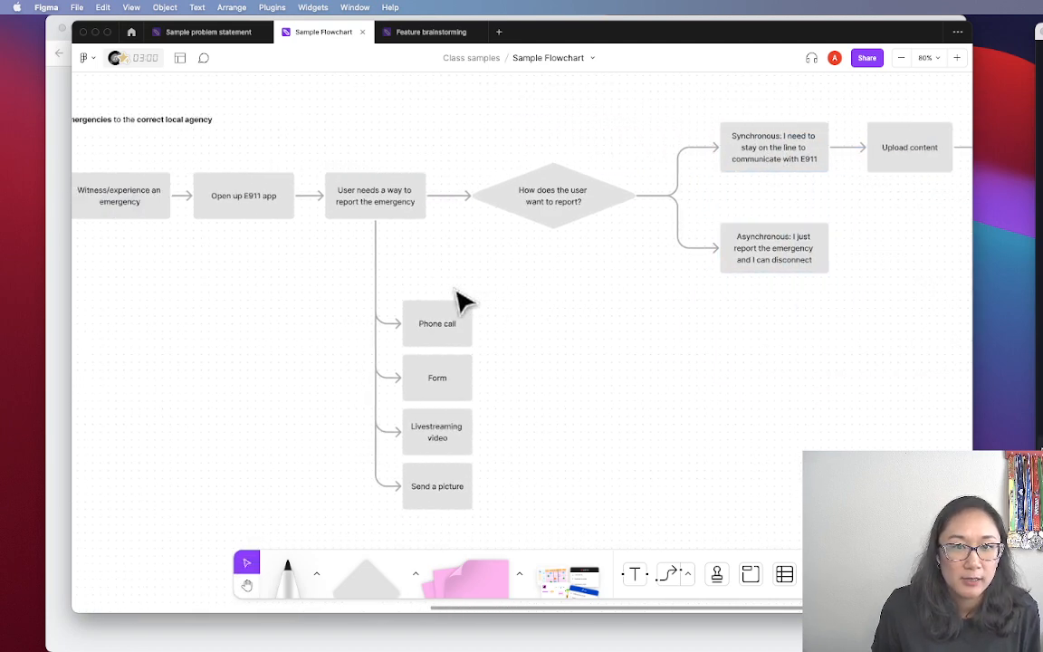
{"action": "scroll", "coordinate": [632, 298], "scroll_direction": "down", "scroll_amount": 3}
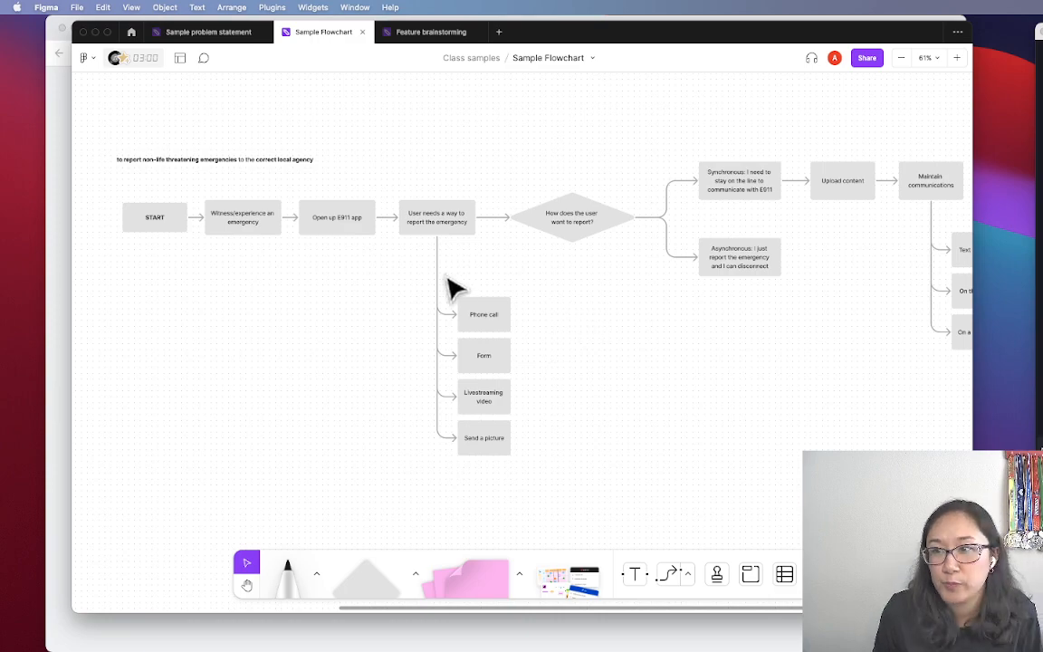
{"action": "scroll", "coordinate": [447, 275], "scroll_direction": "up", "scroll_amount": 6}
{"action": "key", "text": "space"}
{"action": "left_click_drag", "start_coordinate": [324, 261], "coordinate": [413, 341]}
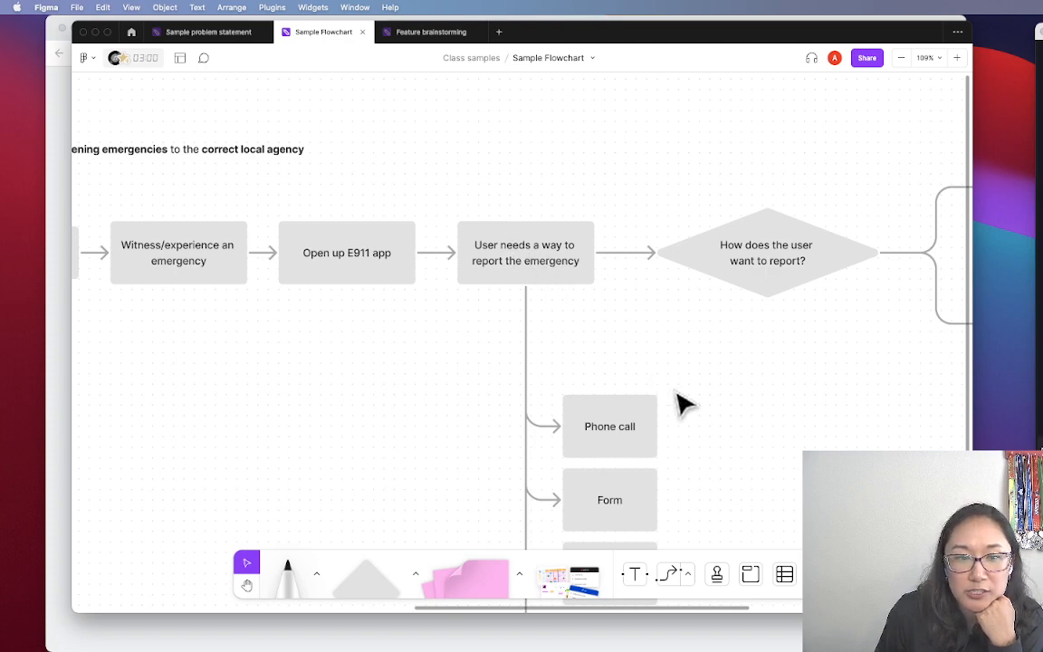
{"action": "key", "text": "space"}
{"action": "left_click_drag", "start_coordinate": [719, 444], "coordinate": [705, 200]}
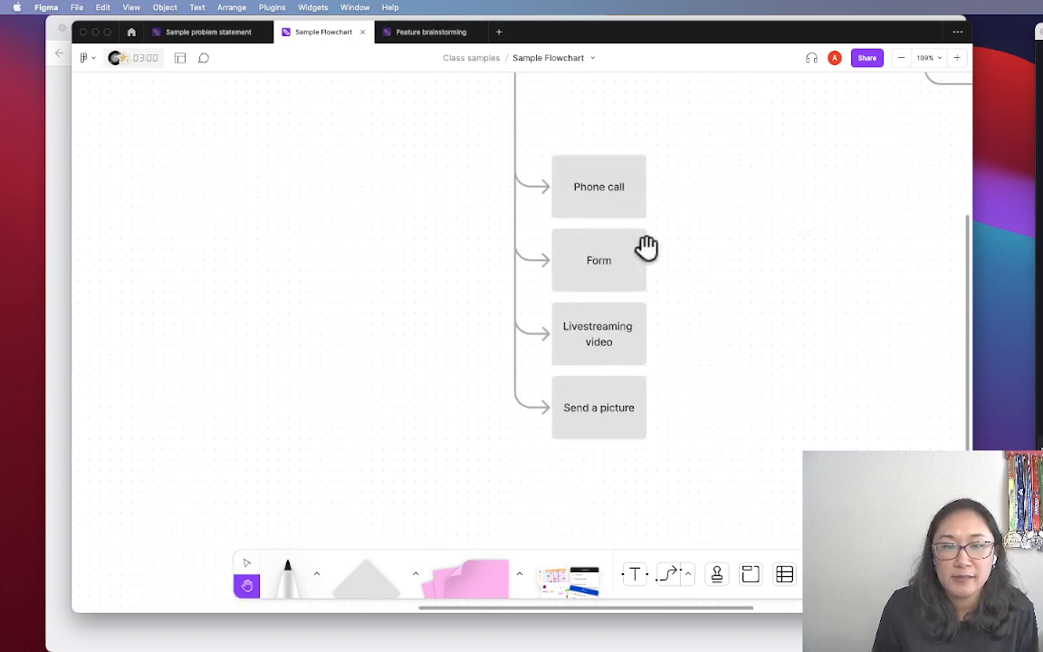
Pan past the decision diamond to Maintain communications, then center the whole flowchart from START
{"action": "key", "text": "space"}
{"action": "left_click_drag", "start_coordinate": [804, 254], "coordinate": [464, 485]}
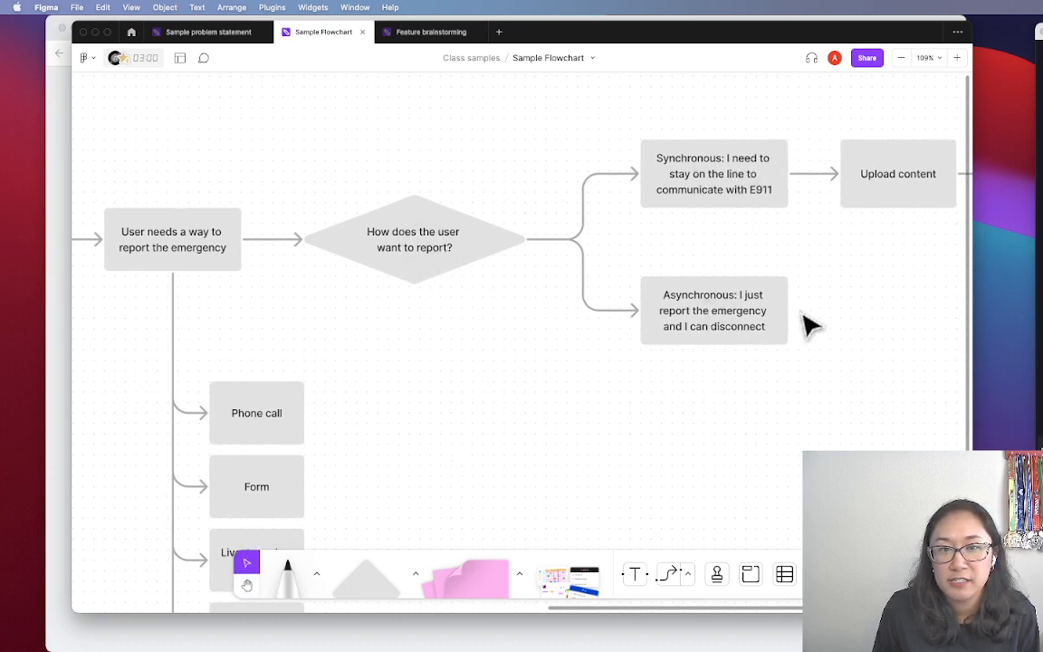
{"action": "key", "text": "space"}
{"action": "left_click_drag", "start_coordinate": [871, 272], "coordinate": [405, 299]}
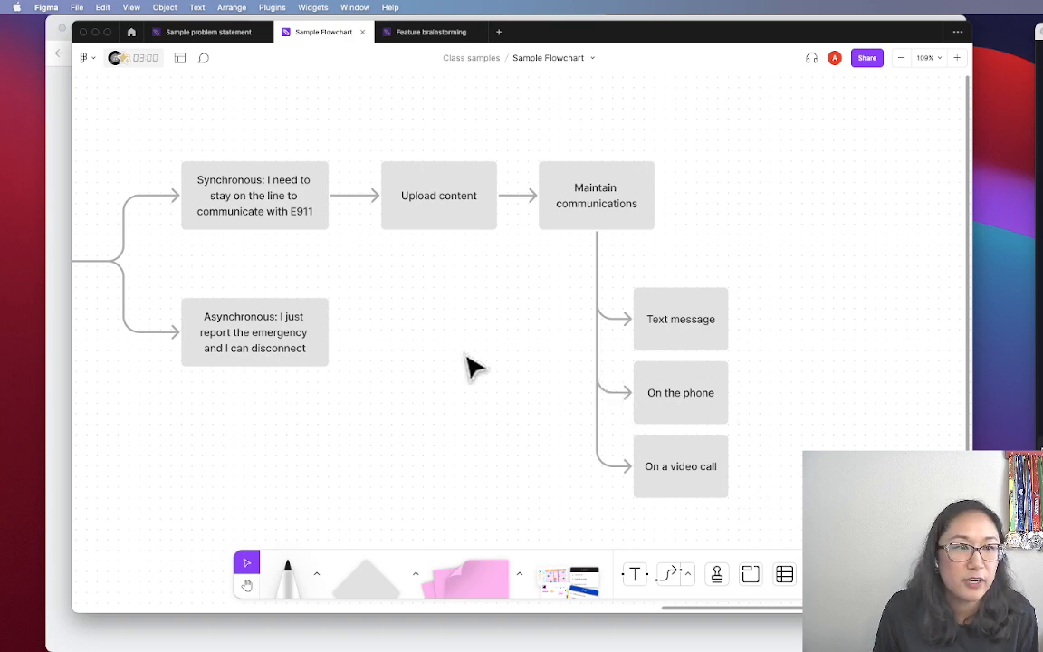
{"action": "scroll", "coordinate": [465, 365], "scroll_direction": "down", "scroll_amount": 5}
{"action": "left_click_drag", "start_coordinate": [465, 425], "coordinate": [635, 329]}
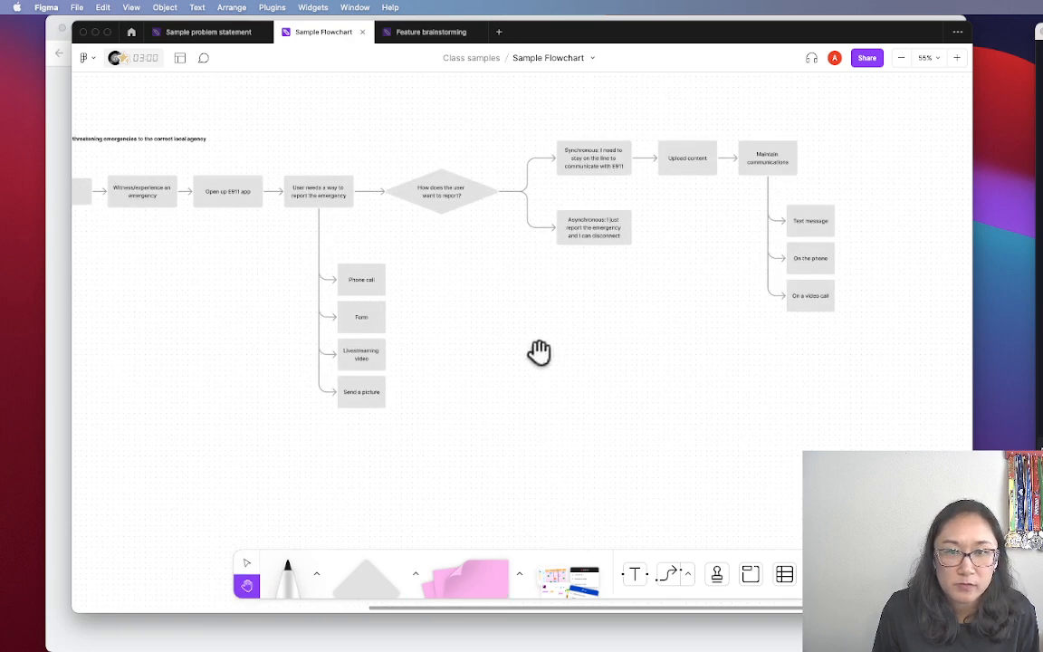
{"action": "left_click_drag", "start_coordinate": [537, 354], "coordinate": [680, 377]}
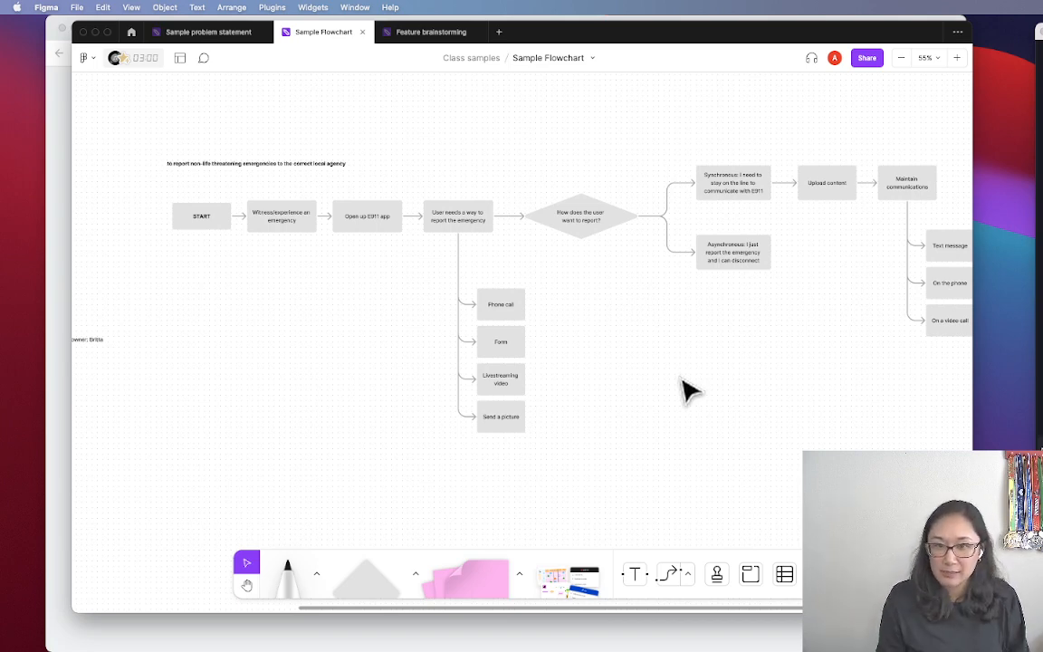
Zoom into the five UX feature ideas, then zoom out to show them beside the E911 flowchart
{"action": "scroll", "coordinate": [688, 391], "scroll_direction": "left", "scroll_amount": 10}
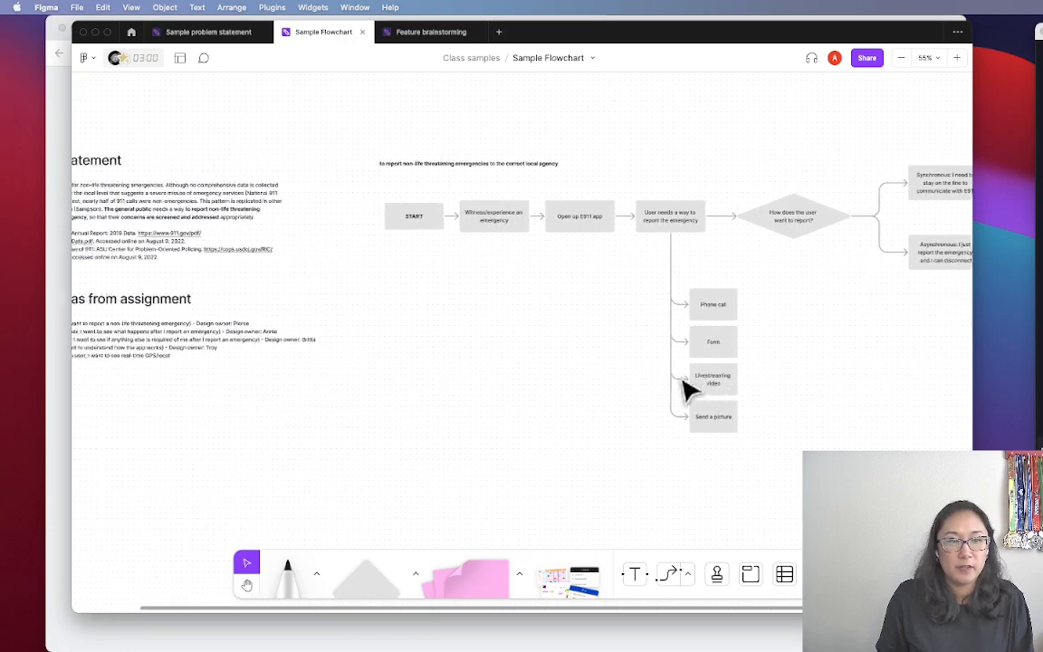
{"action": "scroll", "coordinate": [380, 367], "scroll_direction": "up", "scroll_amount": 2}
{"action": "scroll", "coordinate": [380, 366], "scroll_direction": "up", "scroll_amount": 5}
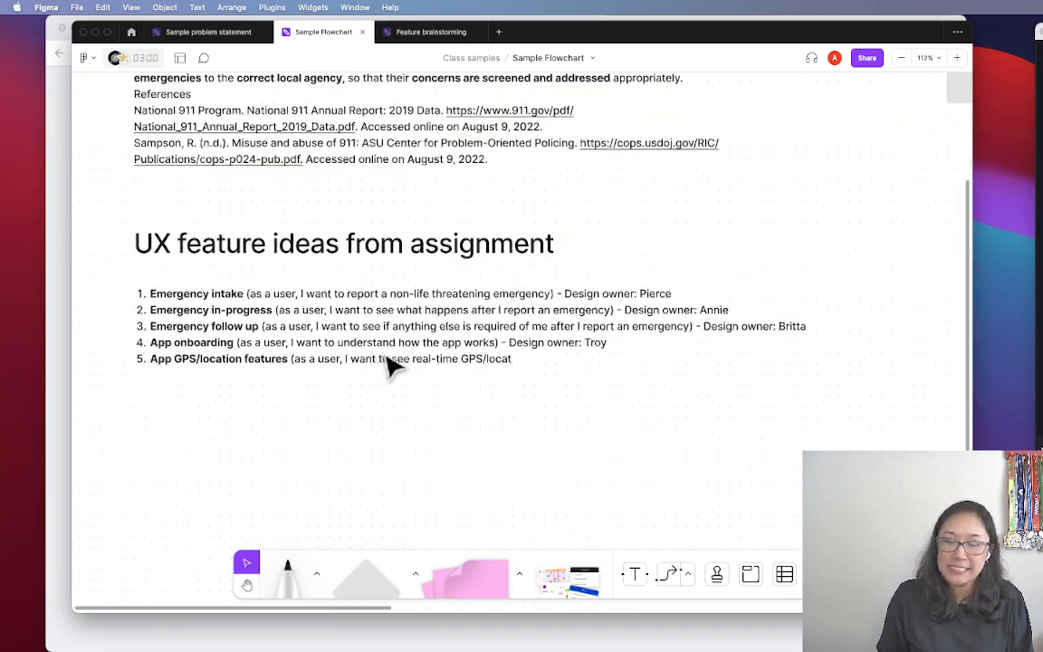
{"action": "scroll", "coordinate": [396, 365], "scroll_direction": "up", "scroll_amount": 3}
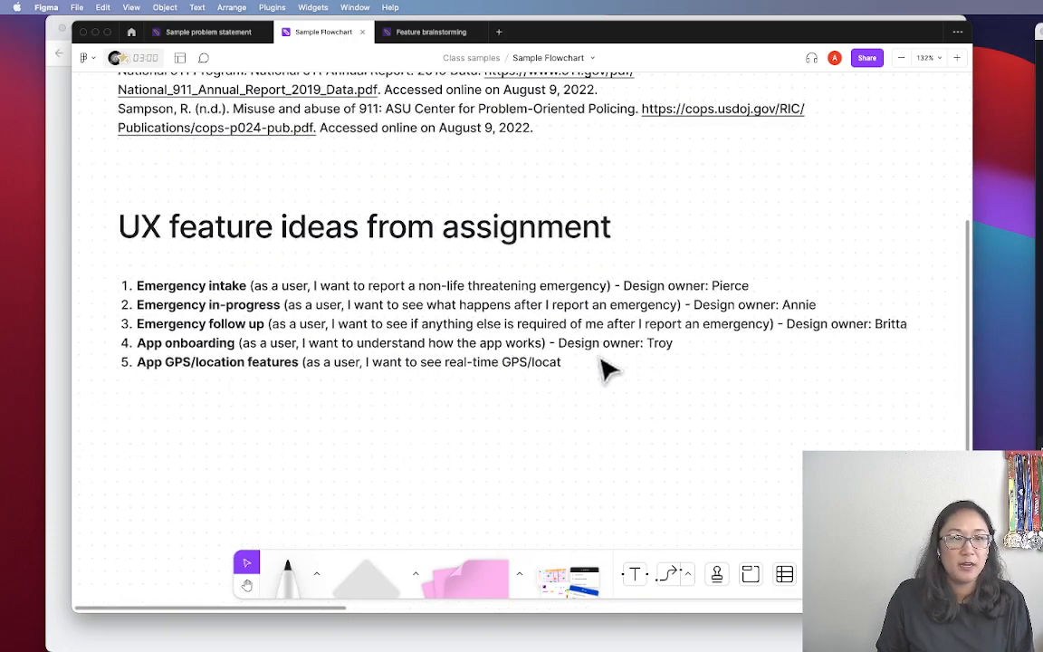
{"action": "scroll", "coordinate": [600, 368], "scroll_direction": "down", "scroll_amount": 1}
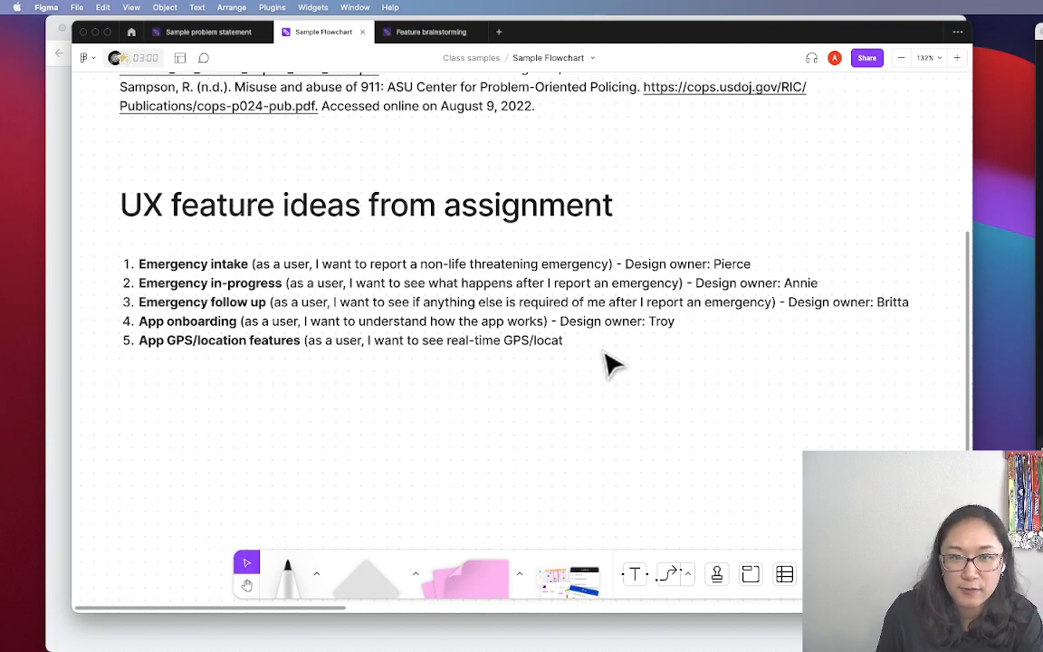
{"action": "scroll", "coordinate": [610, 361], "scroll_direction": "down", "scroll_amount": 10}
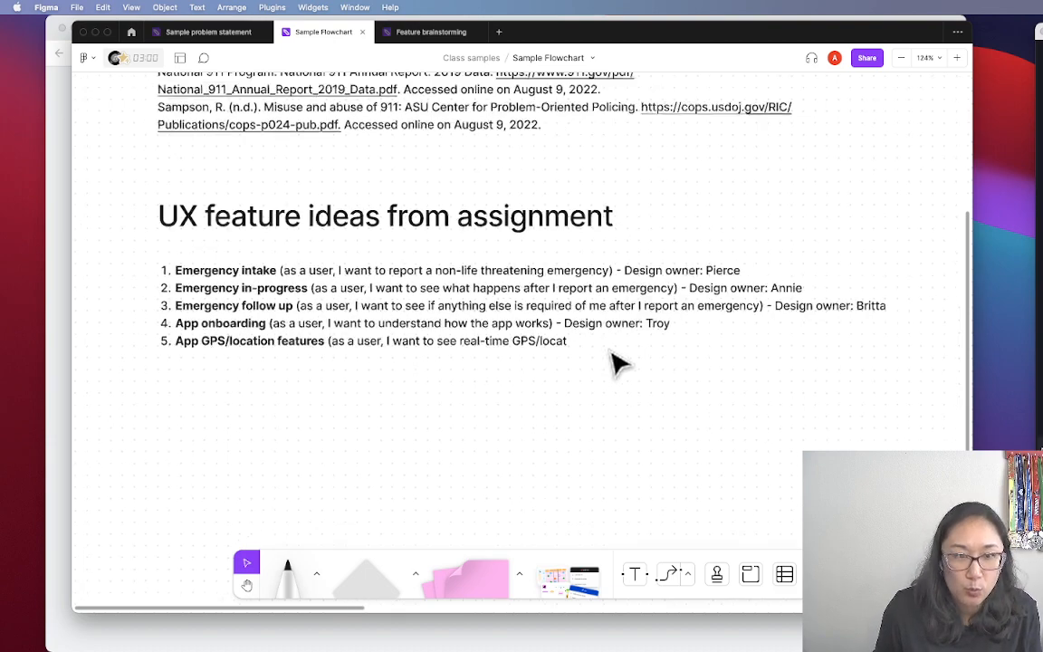
{"action": "left_click_drag", "start_coordinate": [810, 362], "coordinate": [380, 356]}
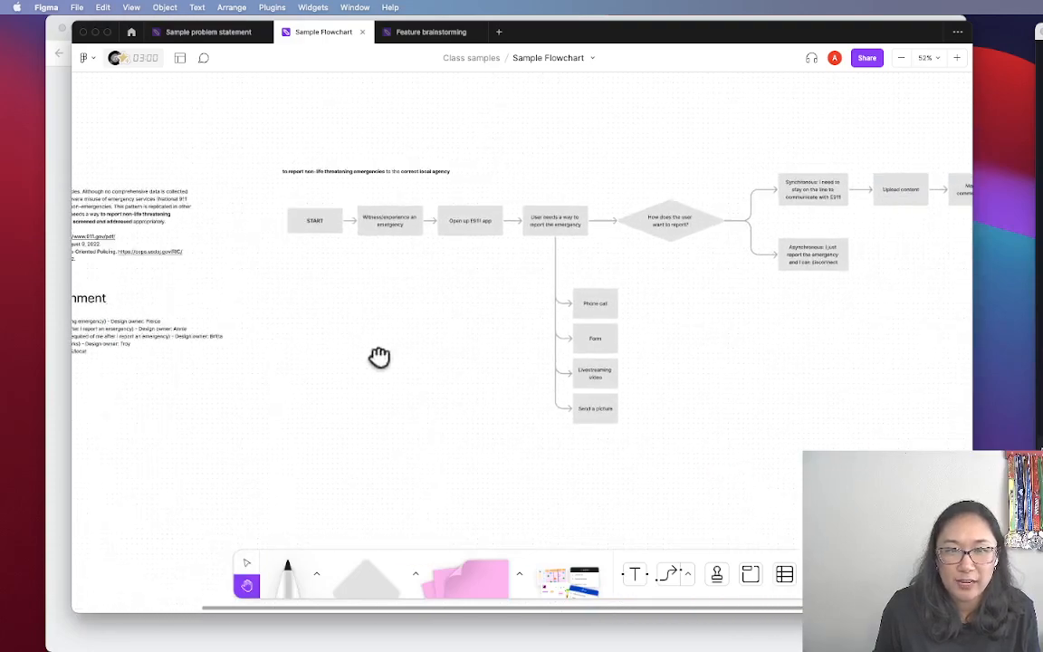
{"action": "scroll", "coordinate": [381, 239], "scroll_direction": "right", "scroll_amount": 1}
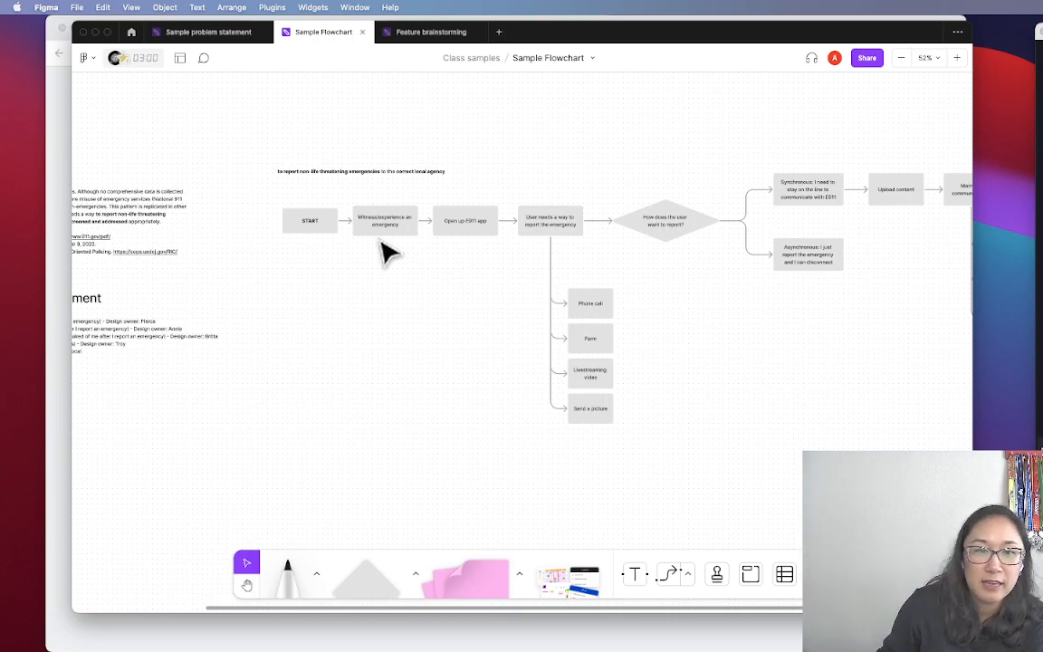
{"action": "scroll", "coordinate": [426, 303], "scroll_direction": "left", "scroll_amount": 10}
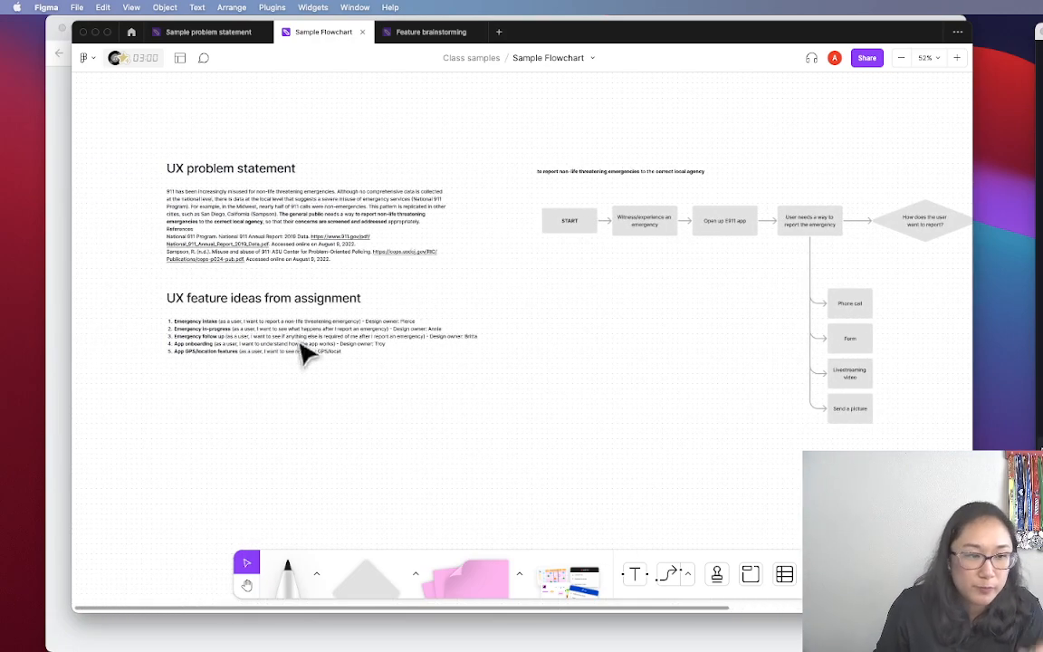
{"action": "scroll", "coordinate": [233, 357], "scroll_direction": "up", "scroll_amount": 5}
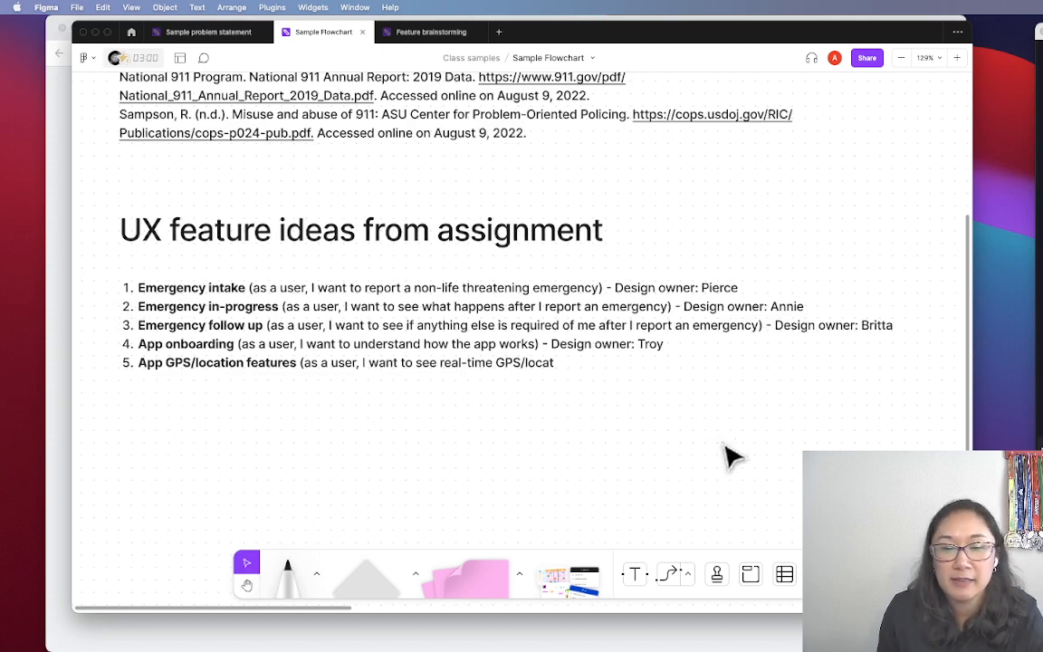
{"action": "scroll", "coordinate": [733, 458], "scroll_direction": "right", "scroll_amount": 5}
{"action": "scroll", "coordinate": [756, 306], "scroll_direction": "left", "scroll_amount": 3}
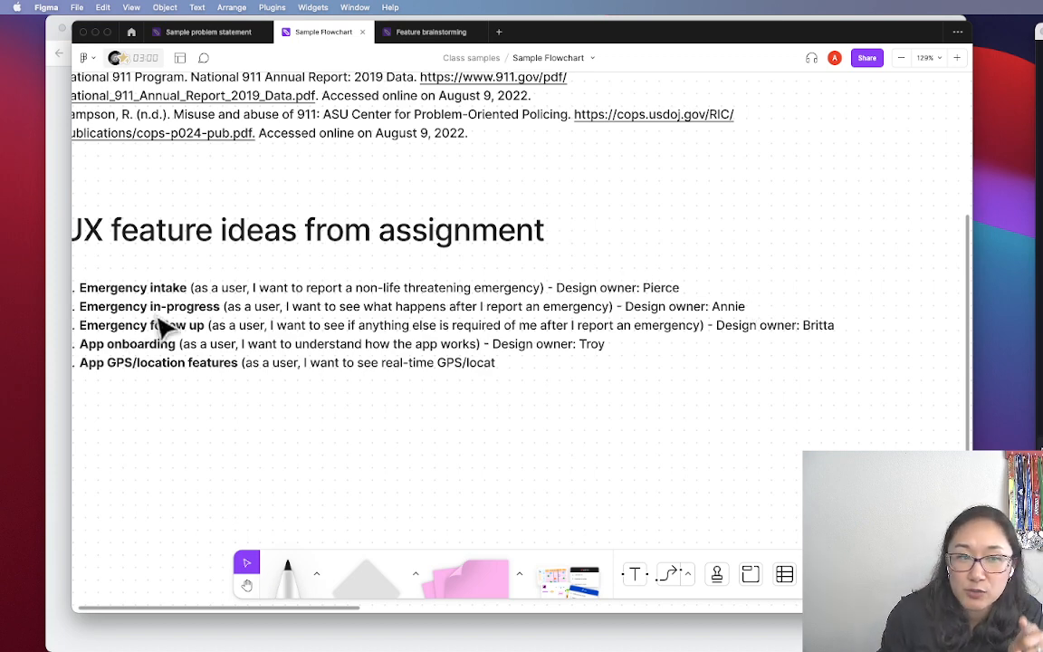
{"action": "scroll", "coordinate": [158, 327], "scroll_direction": "left", "scroll_amount": 3}
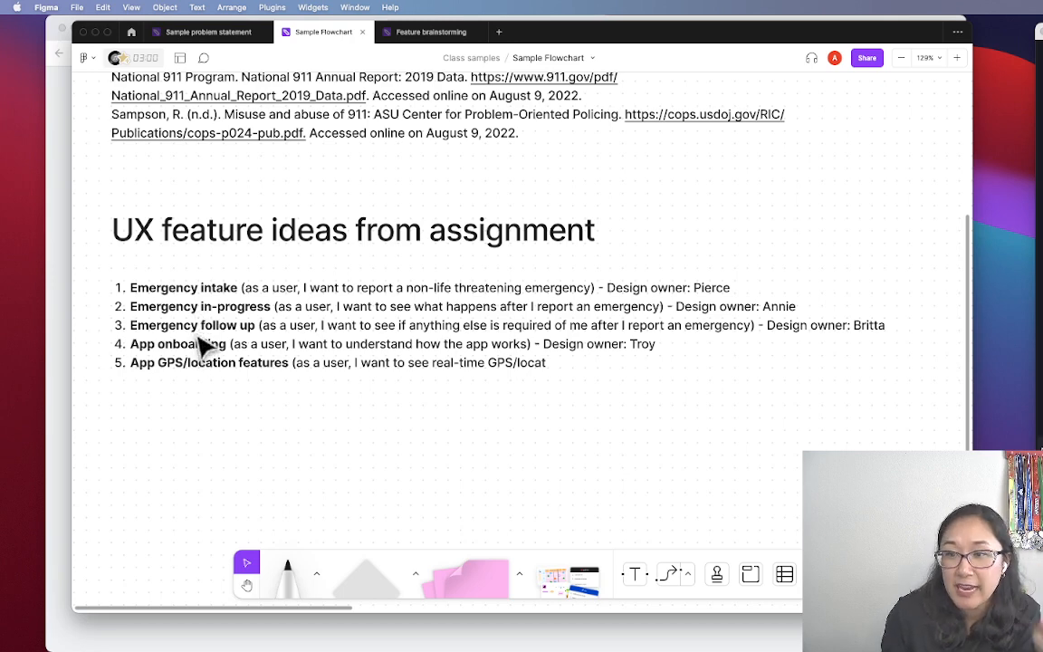
{"action": "scroll", "coordinate": [198, 338], "scroll_direction": "left", "scroll_amount": 1}
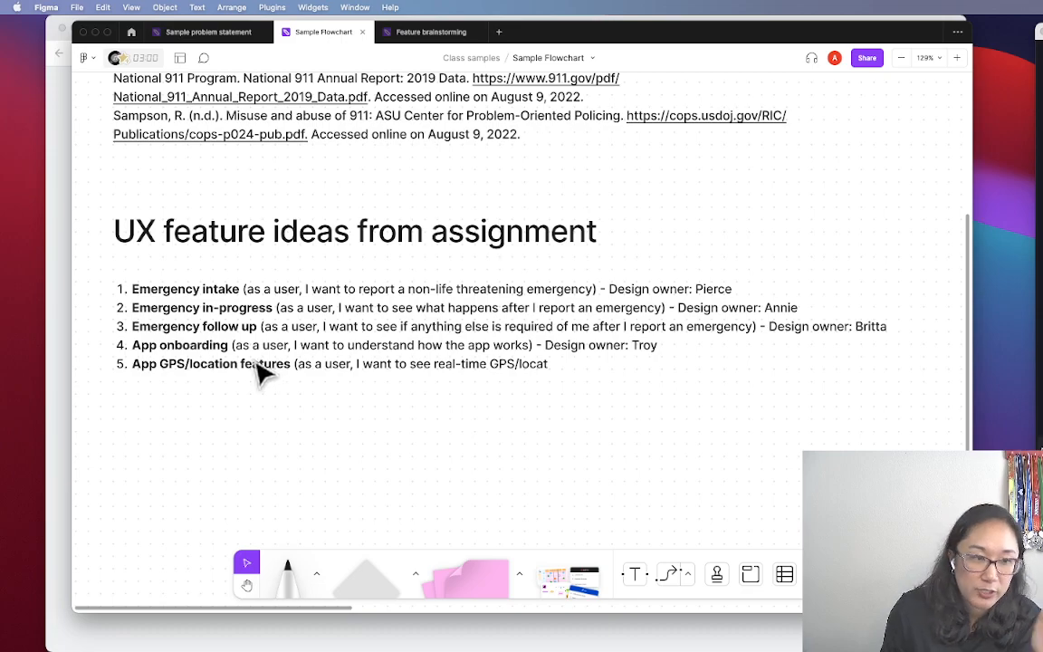
Place a grey rectangle in the empty space below the UX feature ideas list
{"action": "scroll", "coordinate": [260, 371], "scroll_direction": "down", "scroll_amount": 5}
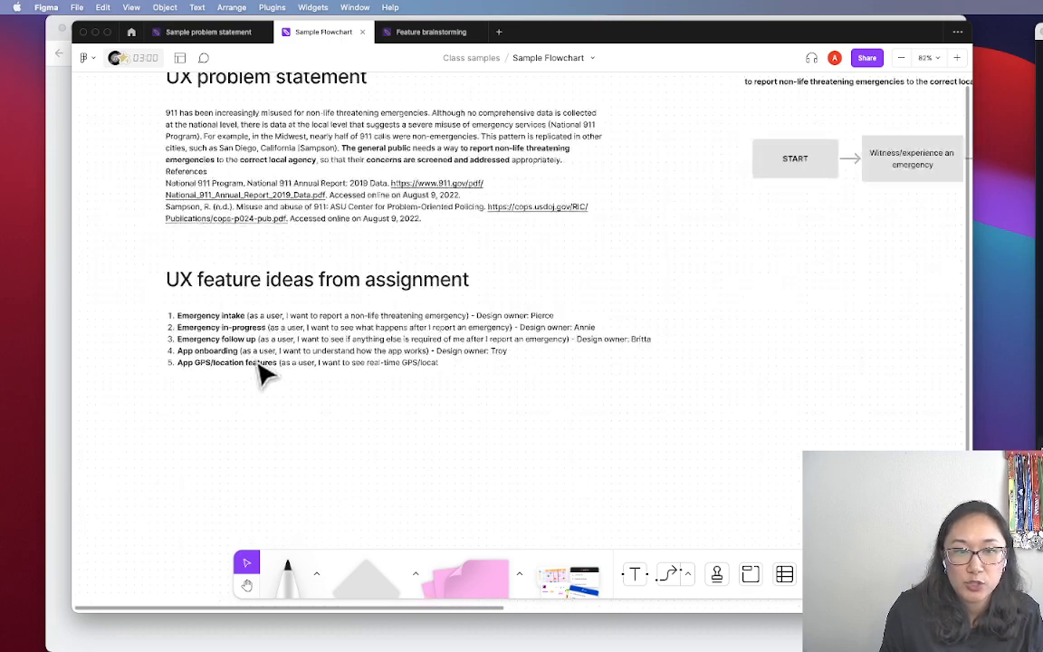
{"action": "key", "text": "h"}
{"action": "left_click_drag", "start_coordinate": [763, 376], "coordinate": [551, 363]}
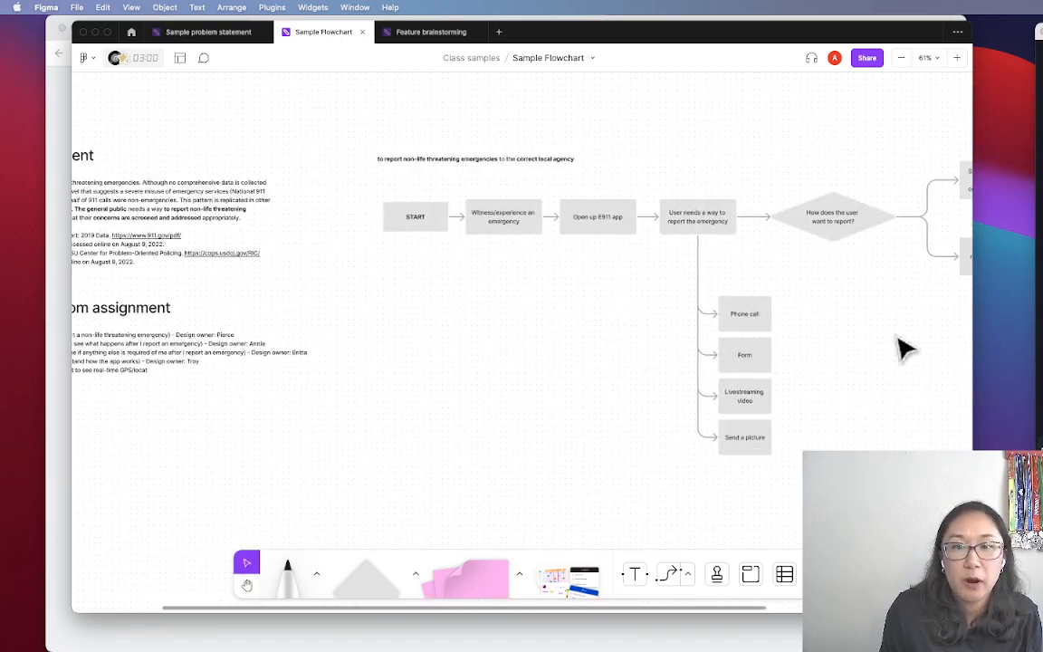
{"action": "mouse_move", "coordinate": [872, 388]}
{"action": "left_mouse_down"}
{"action": "mouse_move", "coordinate": [545, 407]}
{"action": "mouse_move", "coordinate": [892, 382]}
{"action": "left_mouse_up"}
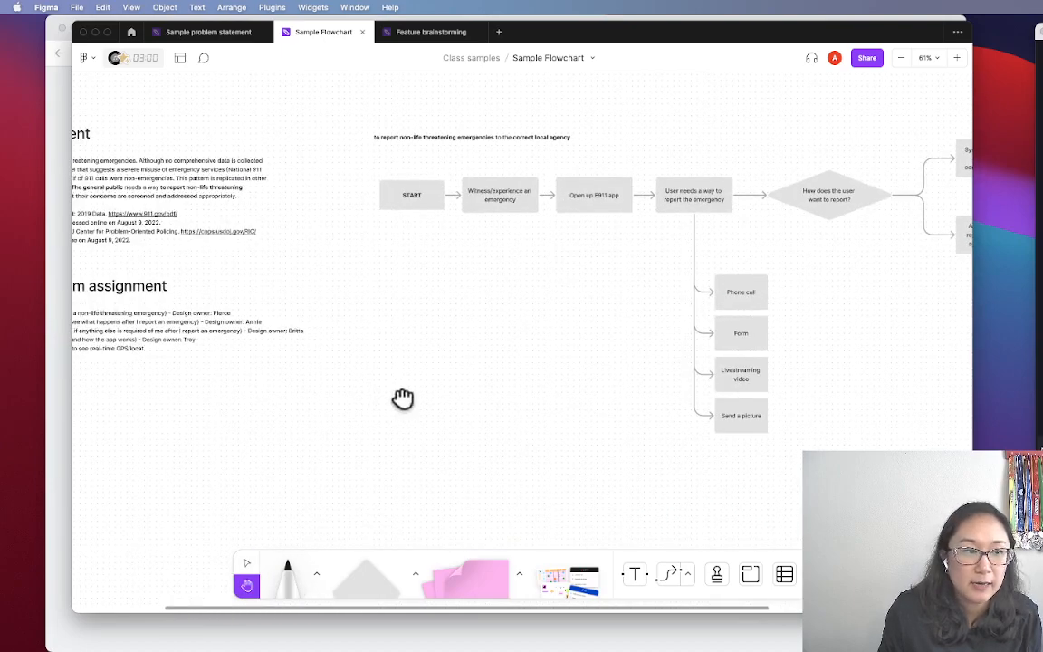
{"action": "left_click_drag", "start_coordinate": [402, 398], "coordinate": [811, 404]}
{"action": "key", "text": "v"}
{"action": "scroll", "coordinate": [411, 345], "scroll_direction": "up", "scroll_amount": 3}
{"action": "scroll", "coordinate": [411, 345], "scroll_direction": "up", "scroll_amount": 4}
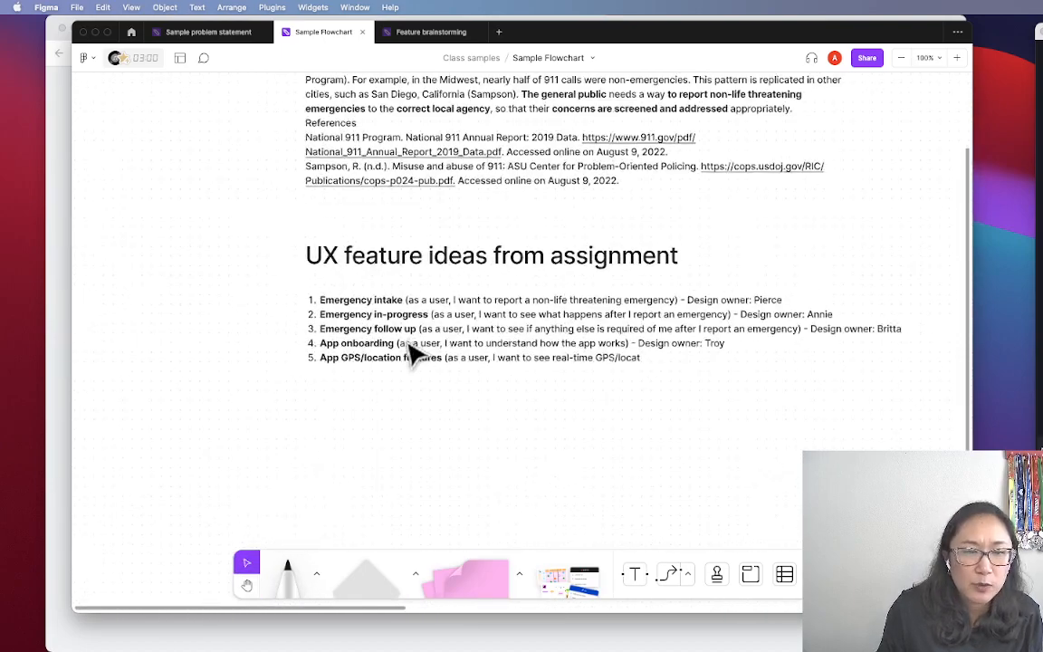
{"action": "key", "text": "h"}
{"action": "left_click_drag", "start_coordinate": [666, 450], "coordinate": [543, 396]}
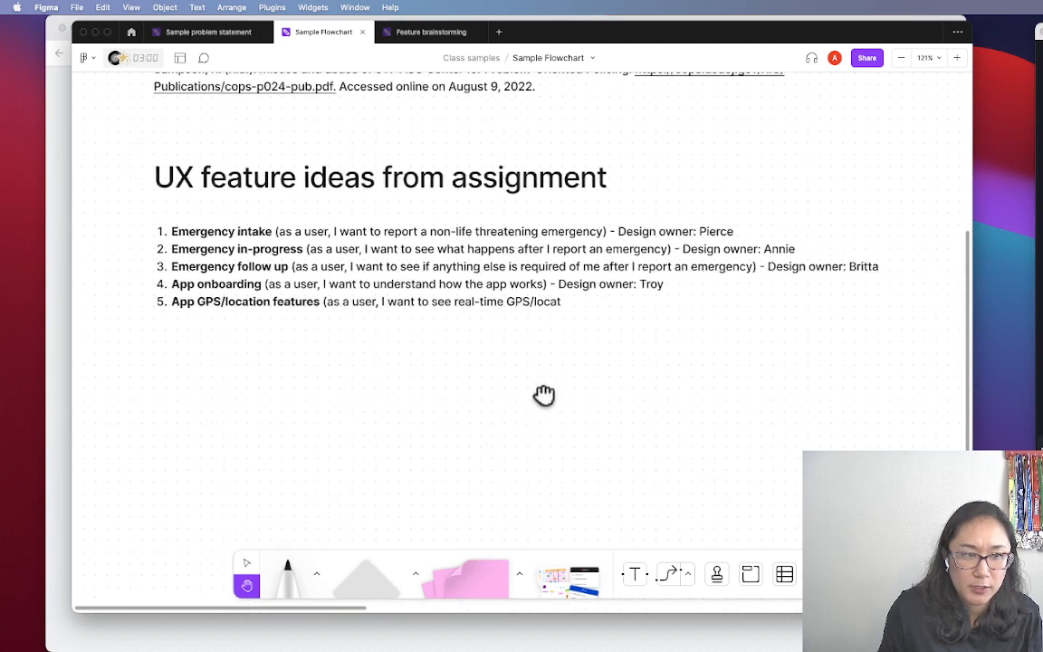
{"action": "key", "text": "v"}
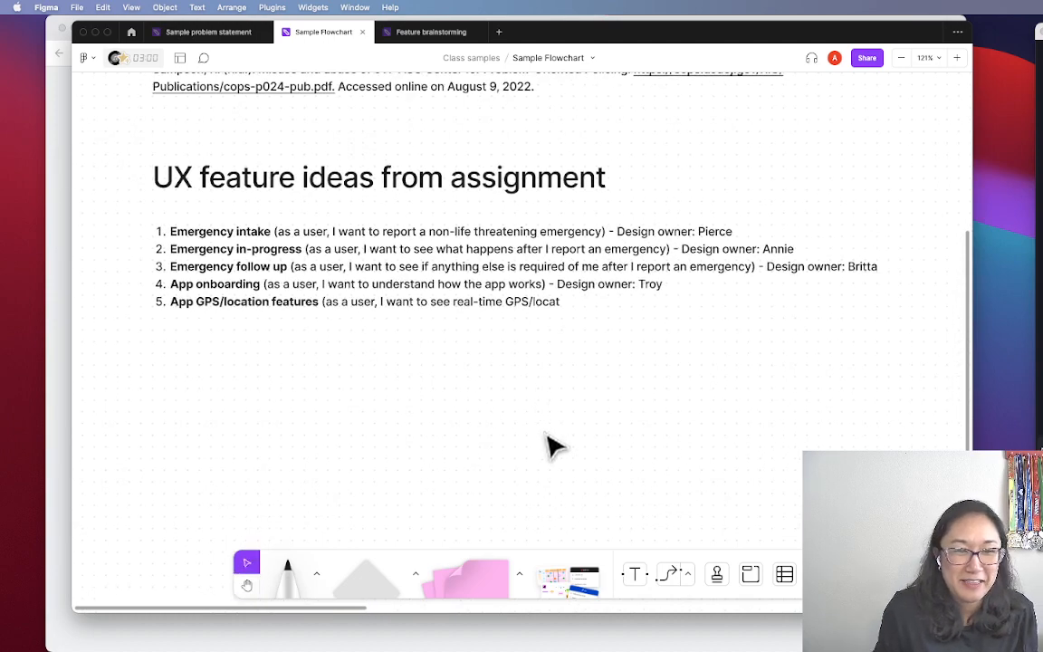
{"action": "key", "text": "h"}
{"action": "left_click_drag", "start_coordinate": [546, 460], "coordinate": [564, 427]}
{"action": "key", "text": "v"}
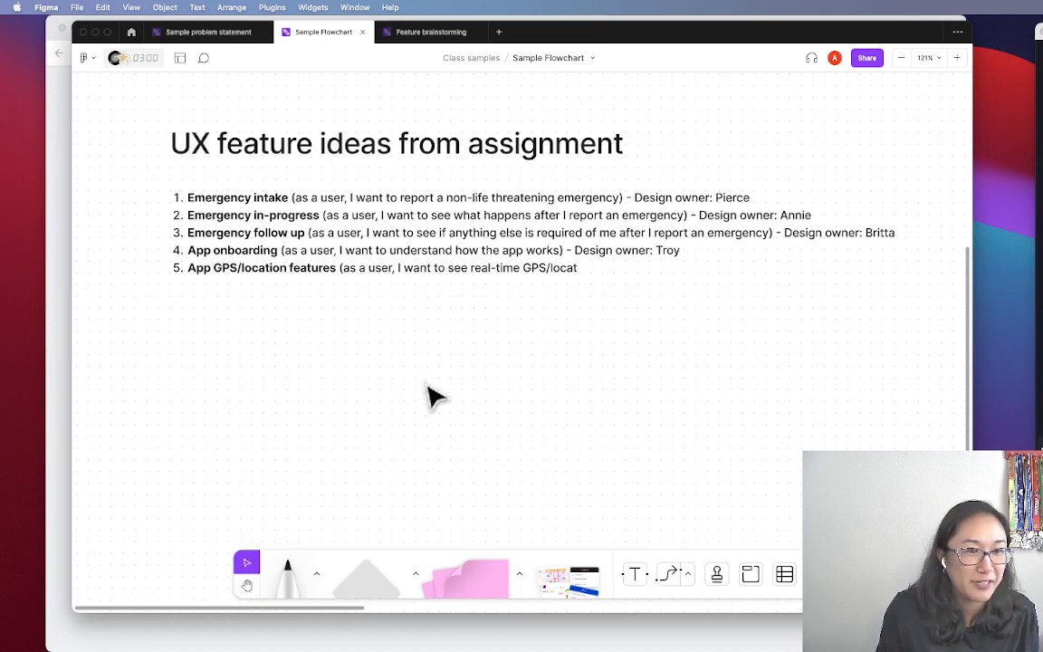
{"action": "key", "text": "h"}
{"action": "mouse_move", "coordinate": [428, 475]}
{"action": "left_mouse_down"}
{"action": "mouse_move", "coordinate": [497, 419]}
{"action": "mouse_move", "coordinate": [444, 467]}
{"action": "left_mouse_up"}
{"action": "key", "text": "v"}
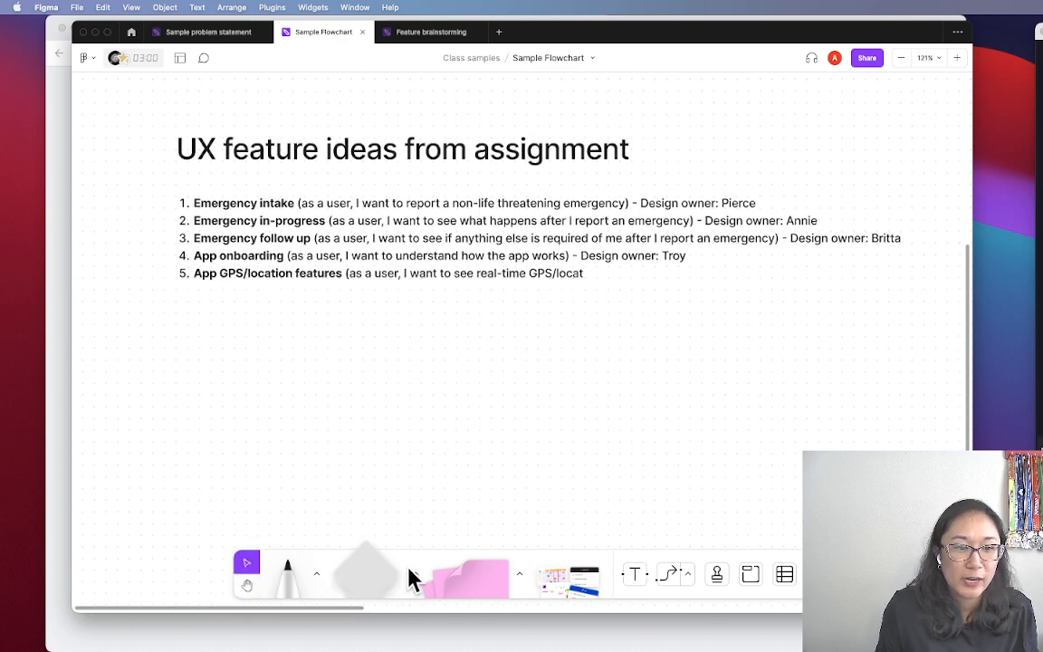
{"action": "left_click", "coordinate": [415, 573]}
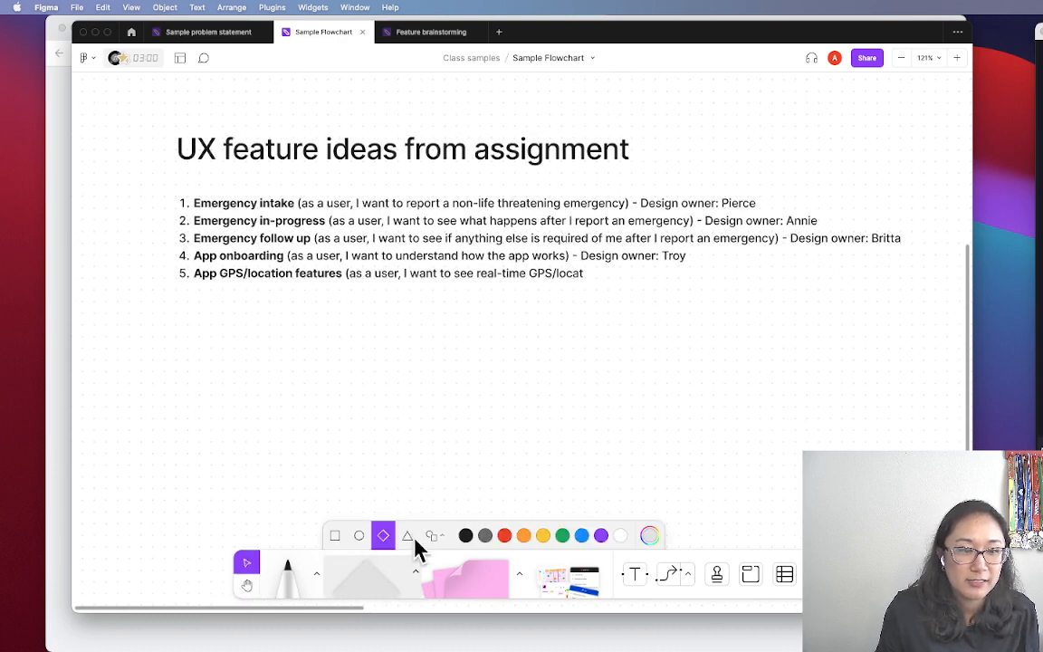
{"action": "left_click", "coordinate": [334, 535]}
{"action": "left_click_drag", "start_coordinate": [389, 589], "coordinate": [281, 434]}
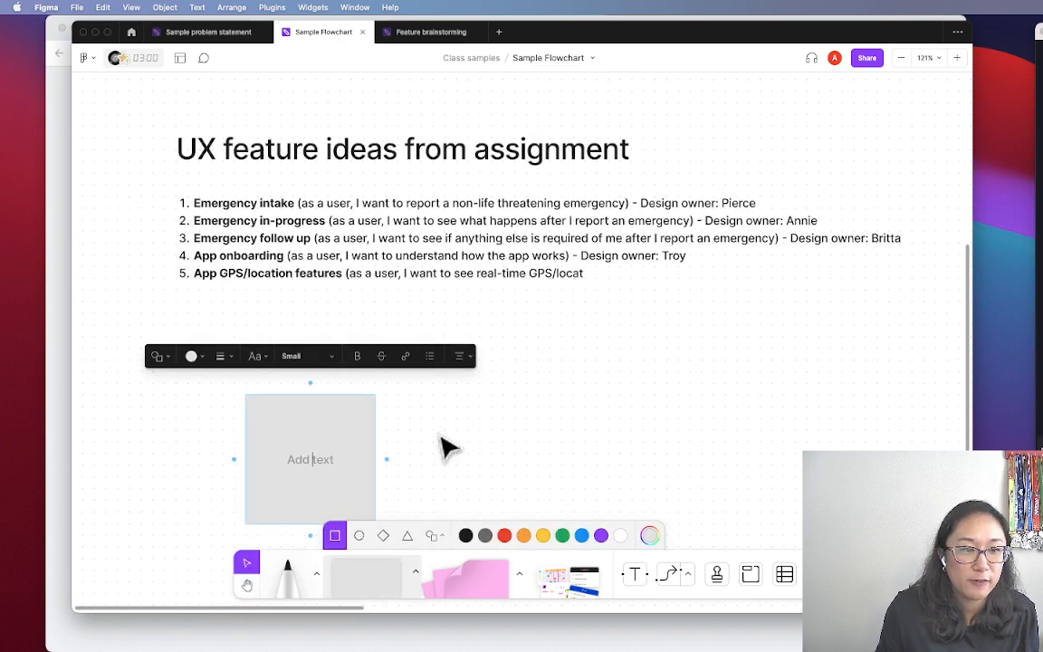
Label the box START, shorten it, and retype its duplicate as 'Emergency intake'
{"action": "left_click", "coordinate": [338, 467]}
{"action": "type", "text": "START"}
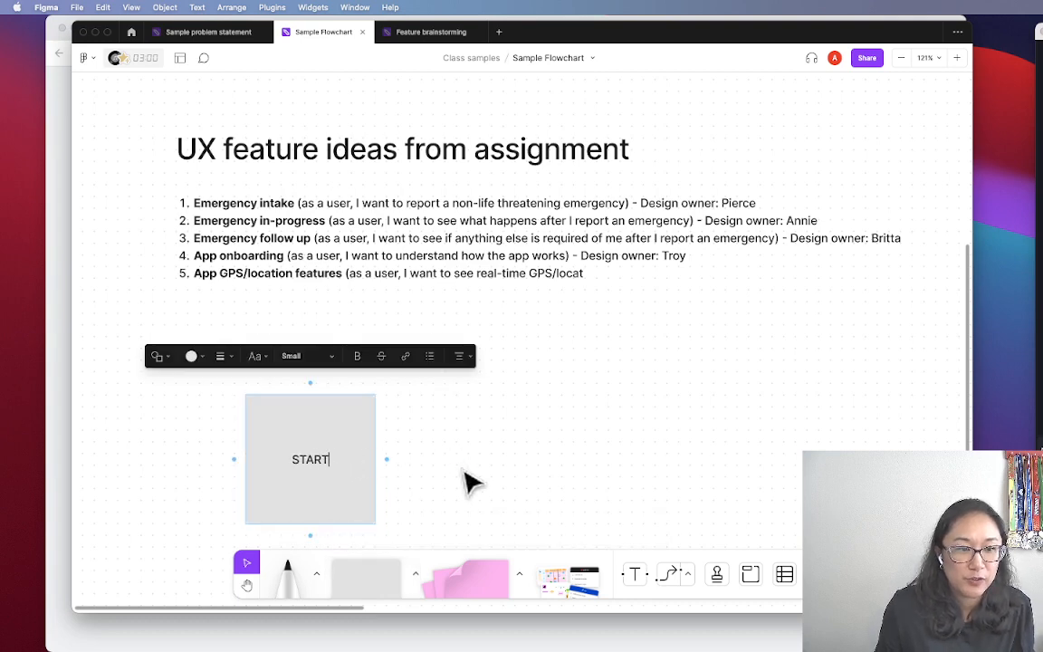
{"action": "key", "text": "Escape"}
{"action": "left_click_drag", "start_coordinate": [310, 525], "coordinate": [461, 433]}
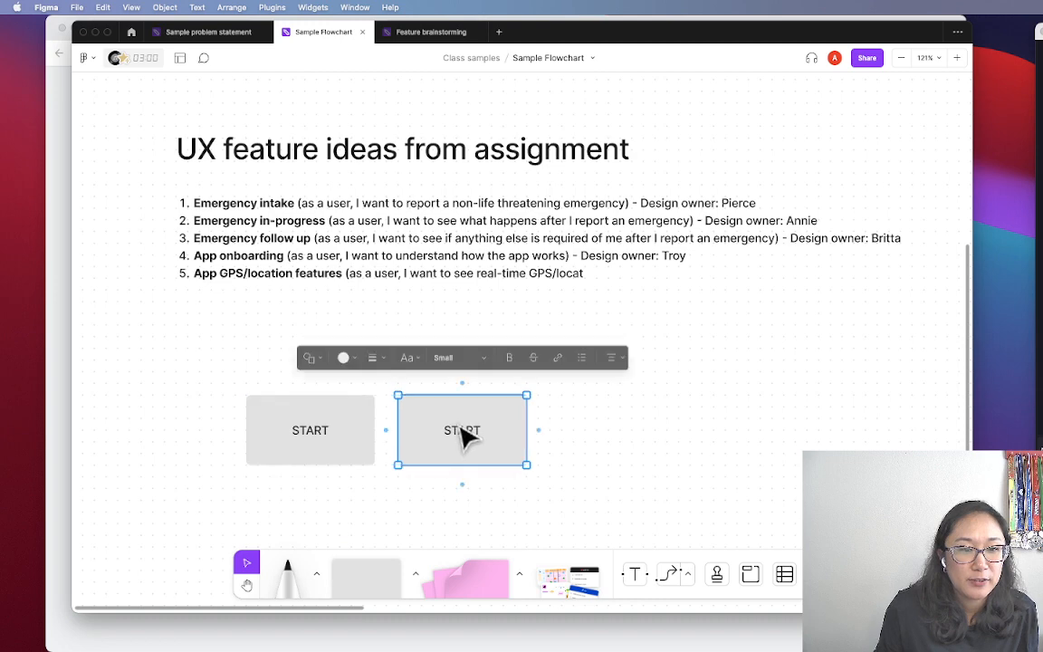
{"action": "double_click", "coordinate": [462, 433]}
{"action": "type", "text": "Emergency"}
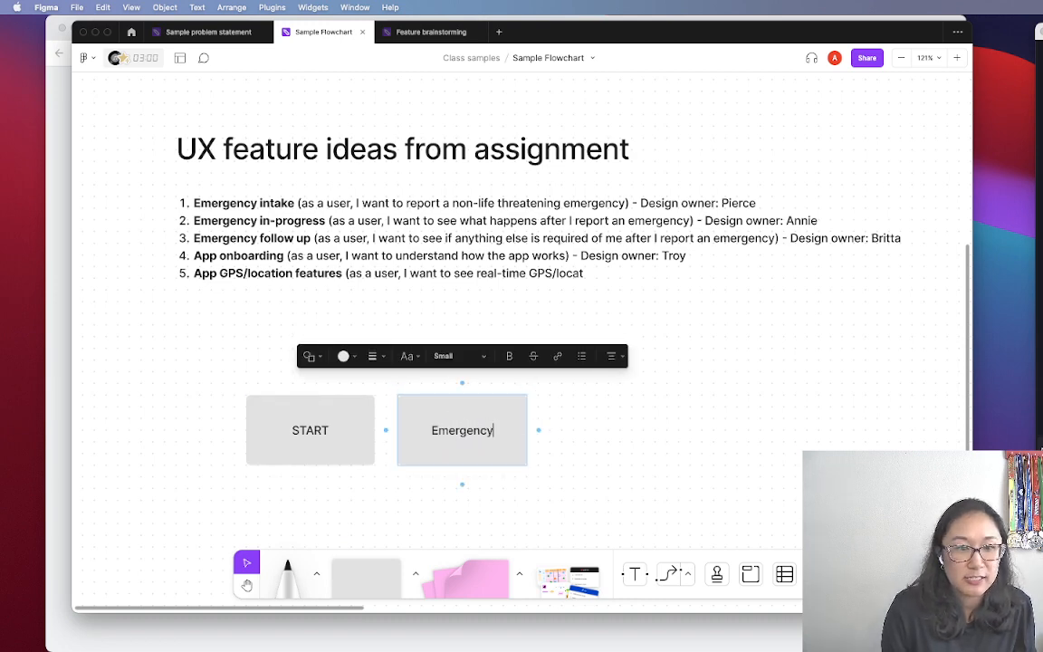
{"action": "type", "text": " intake"}
{"action": "left_click", "coordinate": [636, 464]}
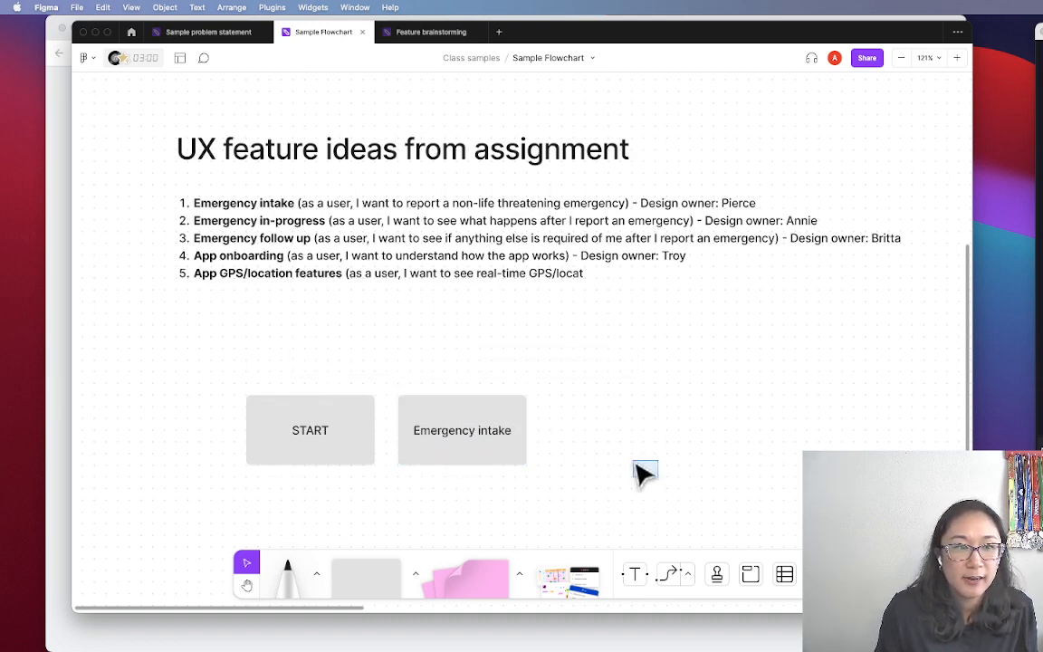
Connect Emergency intake to a new 'Emergency in-progress' box on its right
{"action": "left_click", "coordinate": [477, 427]}
{"action": "left_click_drag", "start_coordinate": [539, 432], "coordinate": [631, 433]}
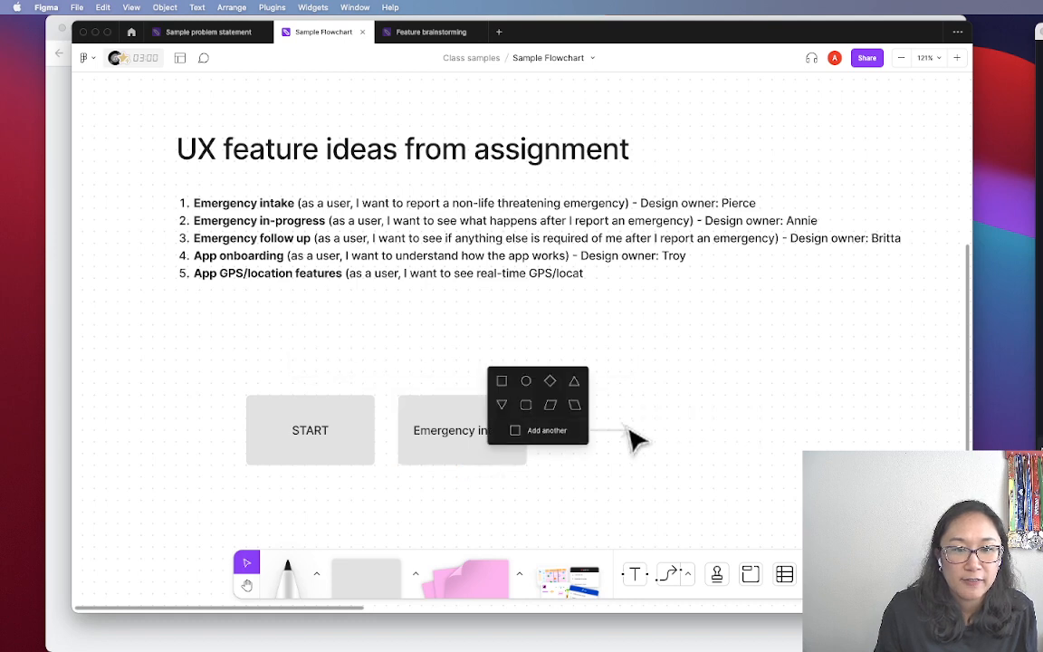
{"action": "left_click", "coordinate": [502, 381]}
{"action": "type", "text": "Eker"}
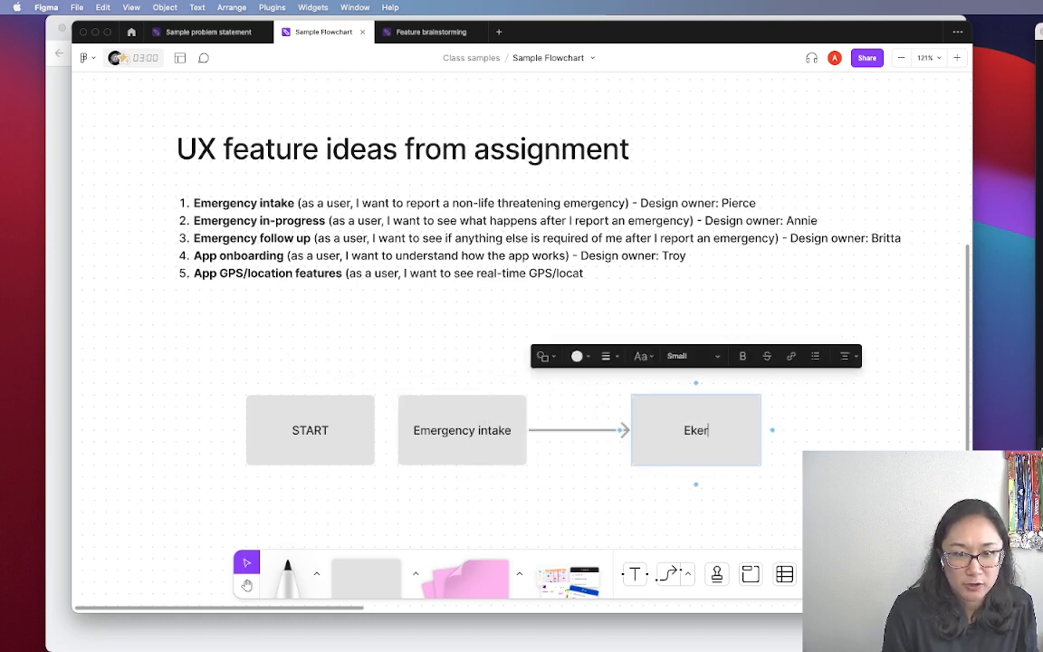
{"action": "key", "text": "BackSpace"}
{"action": "key", "text": "BackSpace"}
{"action": "key", "text": "BackSpace"}
{"action": "type", "text": "mergency "}
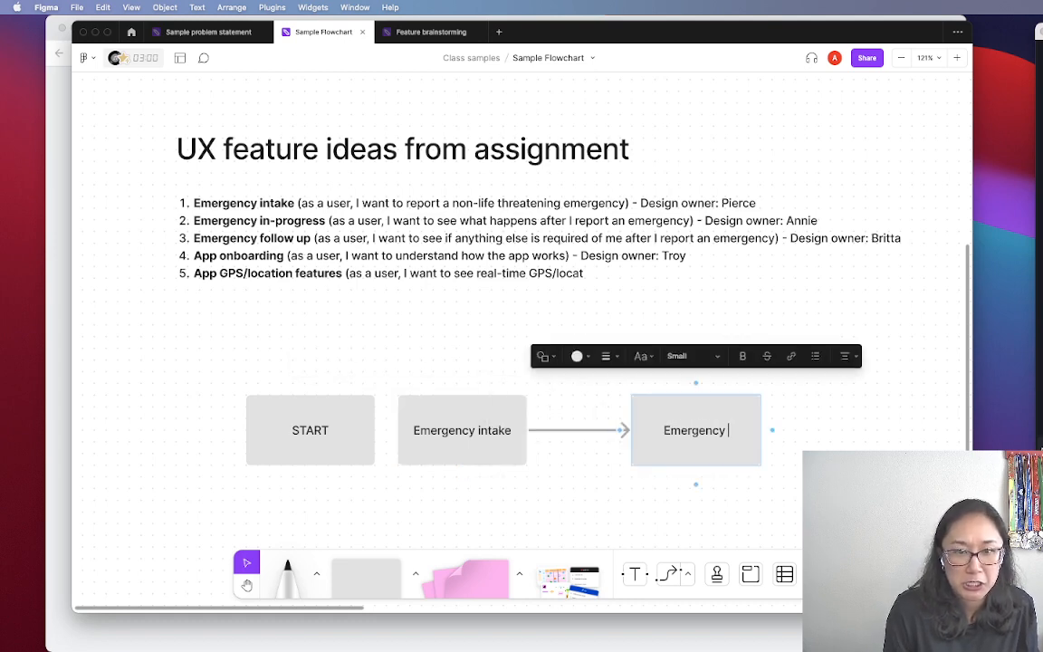
{"action": "type", "text": "in-progress"}
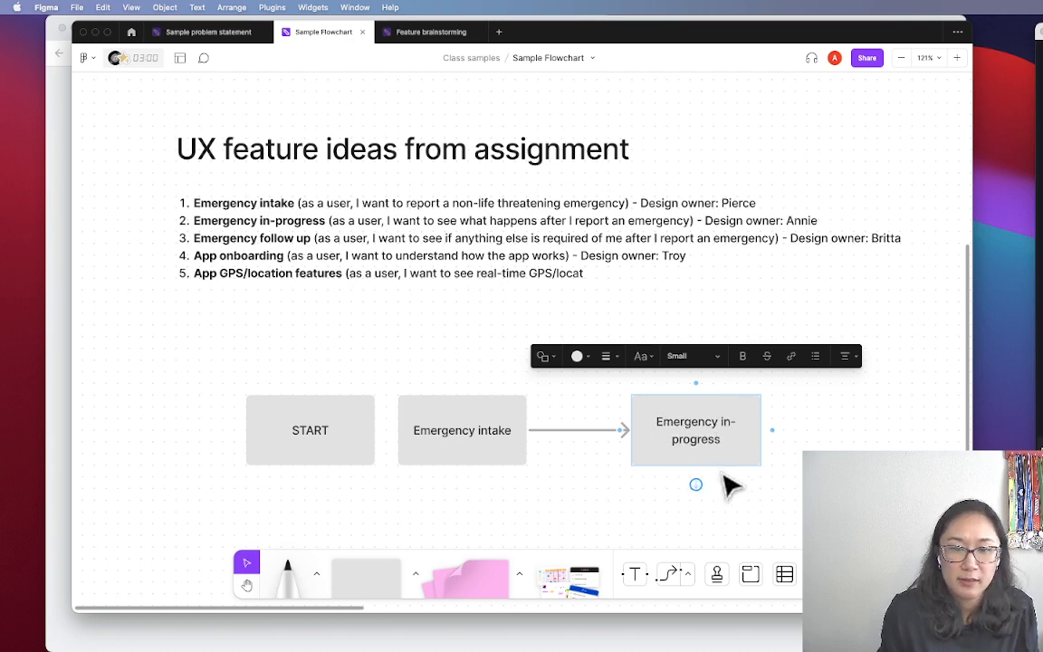
Branch a second arrow from Emergency intake down to an 'Emergency follow-up' box, then select the intake group
{"action": "left_click", "coordinate": [738, 487]}
{"action": "key", "text": "space"}
{"action": "left_click_drag", "start_coordinate": [766, 509], "coordinate": [750, 485]}
{"action": "left_click", "coordinate": [448, 402]}
{"action": "left_click_drag", "start_coordinate": [521, 405], "coordinate": [616, 486]}
{"action": "left_click", "coordinate": [588, 437]}
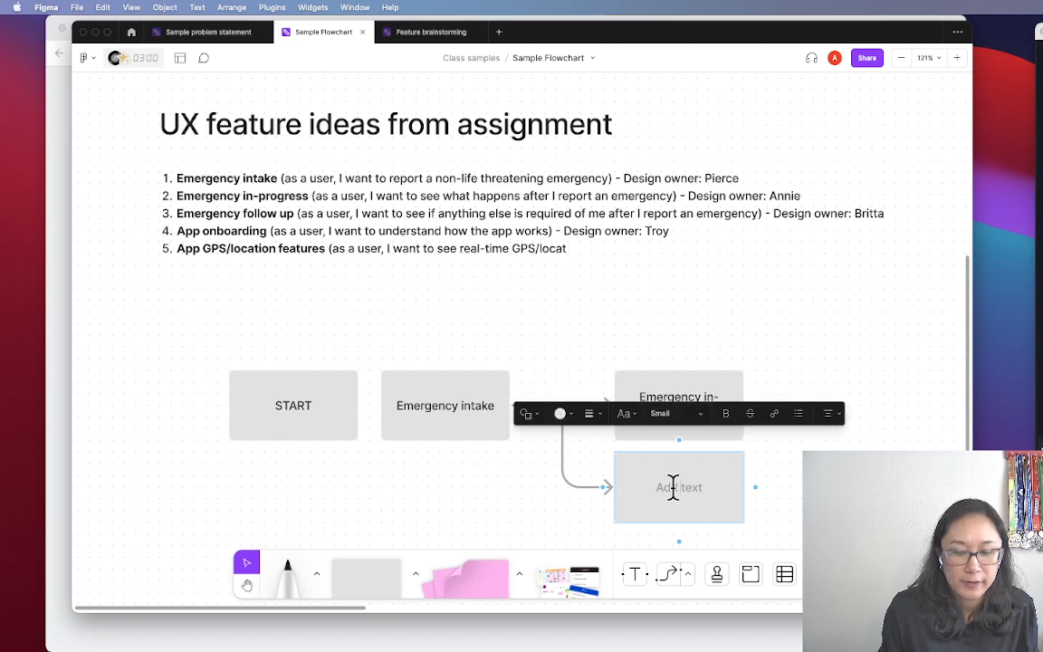
{"action": "type", "text": "Emergency foll"}
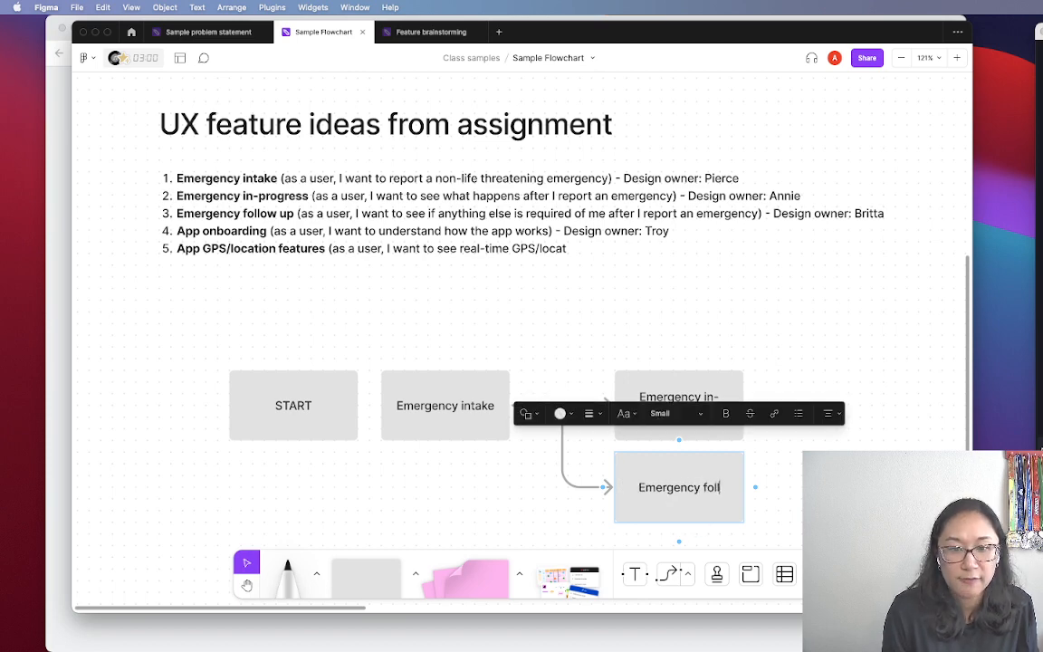
{"action": "type", "text": "ow-up"}
{"action": "left_click", "coordinate": [788, 504]}
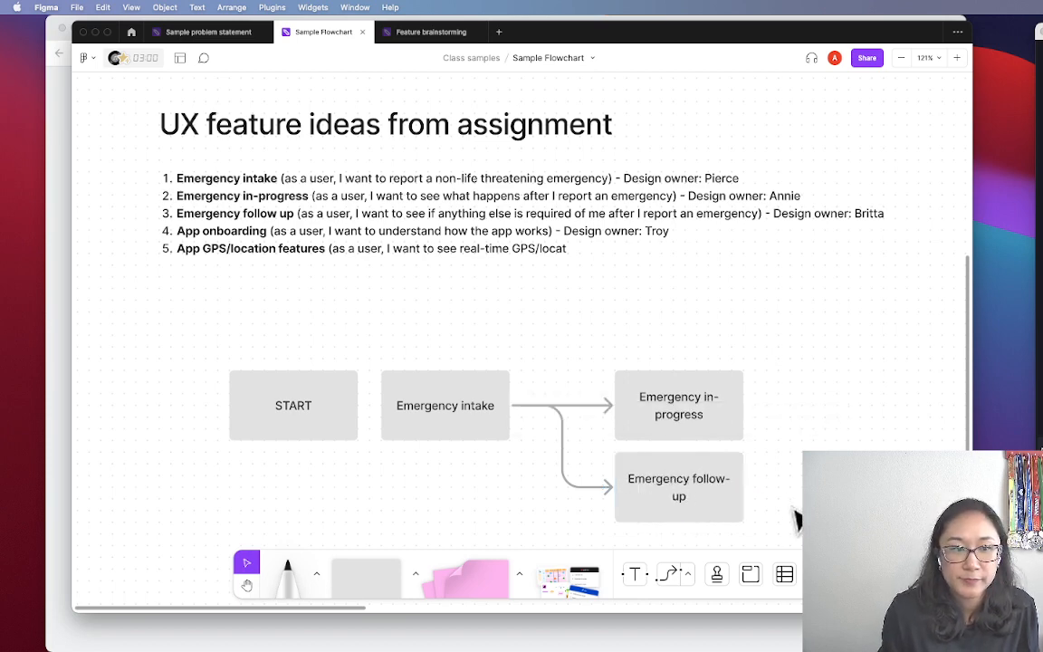
{"action": "key", "text": "space"}
{"action": "left_click_drag", "start_coordinate": [815, 366], "coordinate": [654, 407]}
Connect START to a new 'App onboarding/instructions' box and move it into the row
{"action": "left_click", "coordinate": [310, 404]}
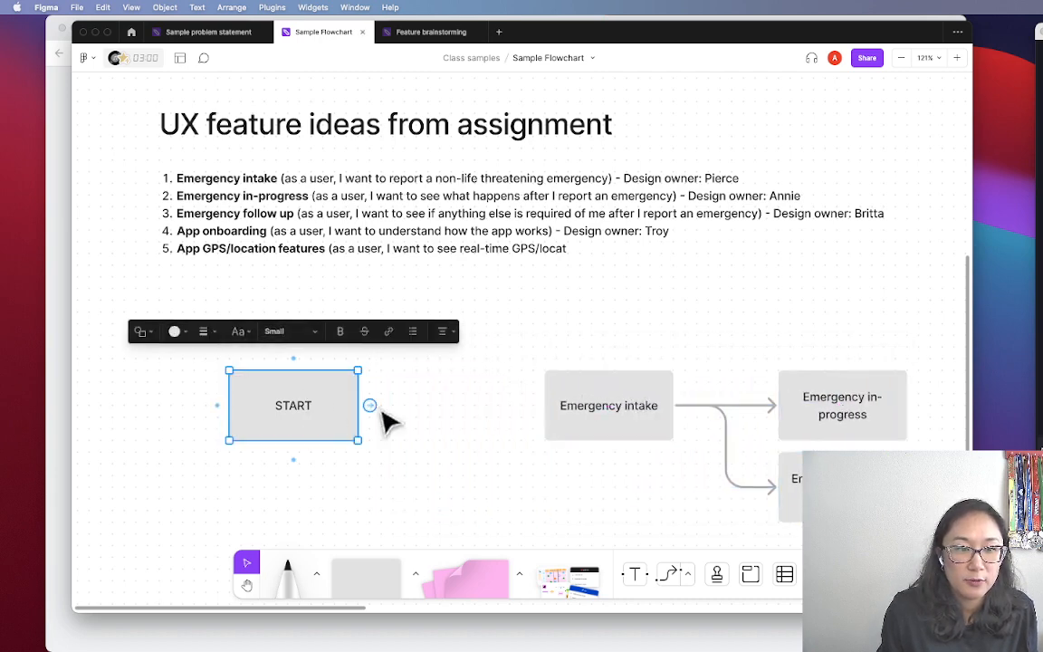
{"action": "left_click_drag", "start_coordinate": [370, 405], "coordinate": [471, 299]}
{"action": "left_click", "coordinate": [333, 355]}
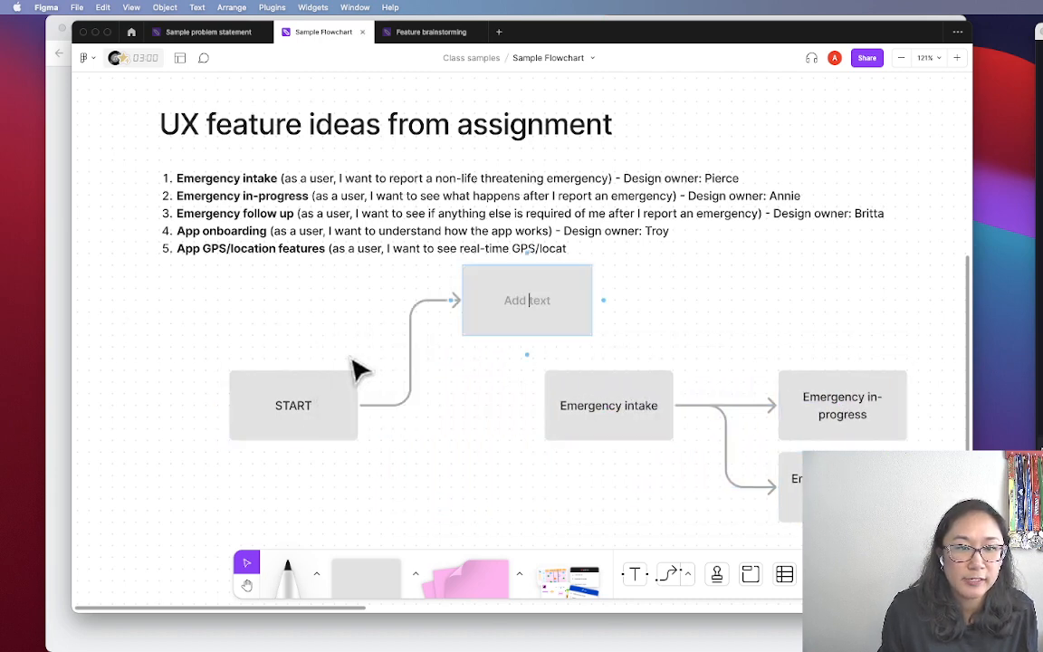
{"action": "type", "text": "App onbo"}
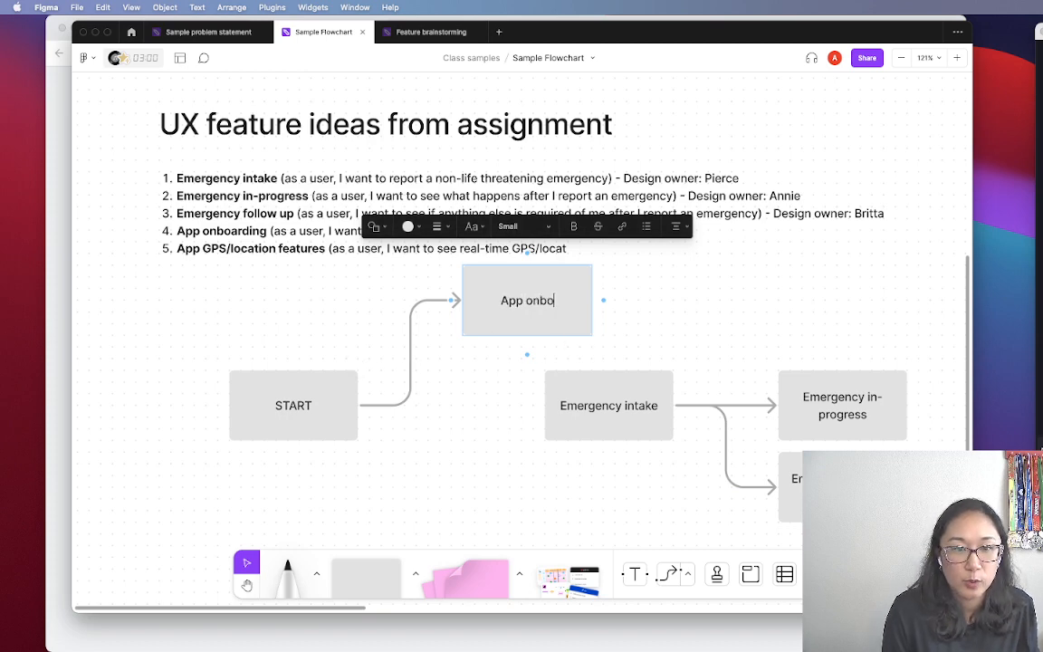
{"action": "type", "text": "arding/instructions"}
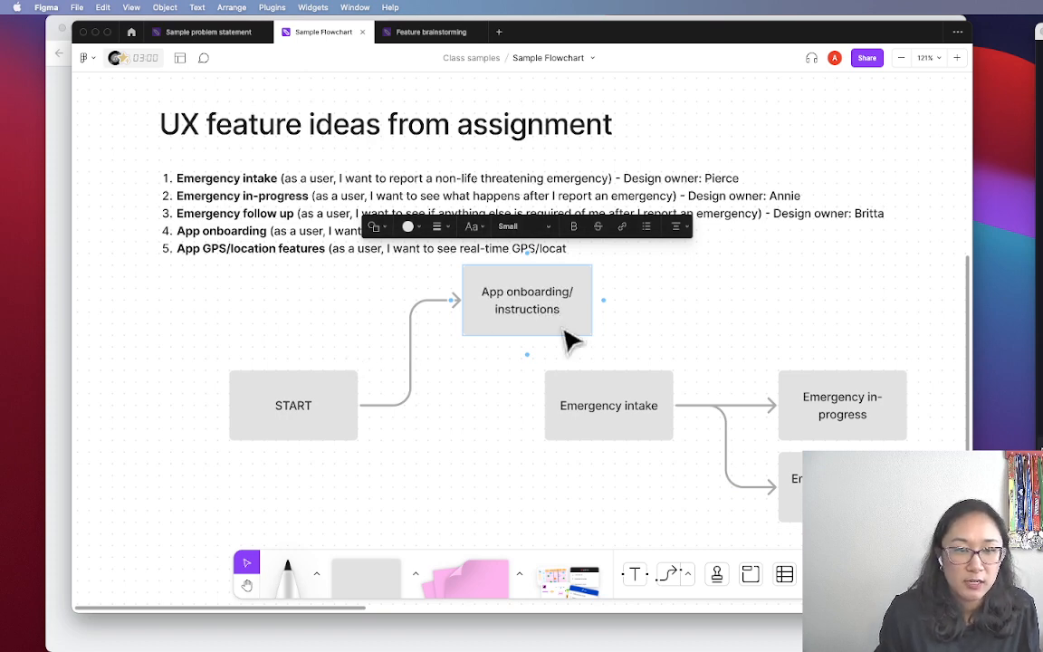
{"action": "left_click", "coordinate": [454, 436]}
{"action": "left_click_drag", "start_coordinate": [532, 327], "coordinate": [465, 423]}
{"action": "left_click", "coordinate": [543, 419]}
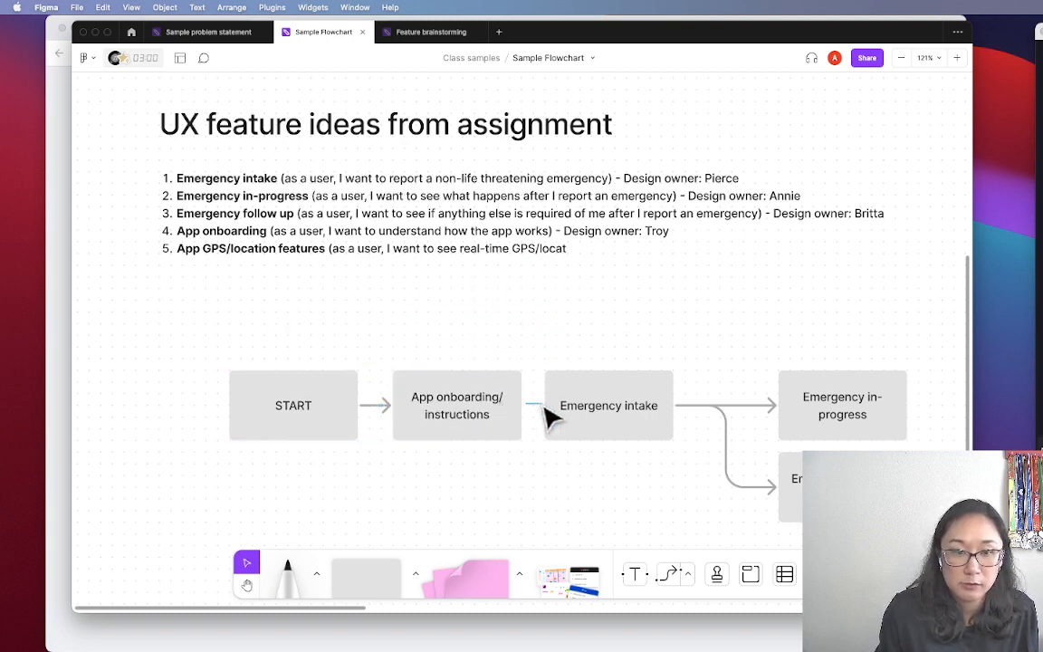
Link the onboarding box to Emergency intake and shift START and onboarding left
{"action": "left_click", "coordinate": [514, 424]}
{"action": "left_click_drag", "start_coordinate": [533, 404], "coordinate": [548, 405]}
{"action": "left_click", "coordinate": [570, 493]}
{"action": "left_click_drag", "start_coordinate": [559, 502], "coordinate": [508, 439]}
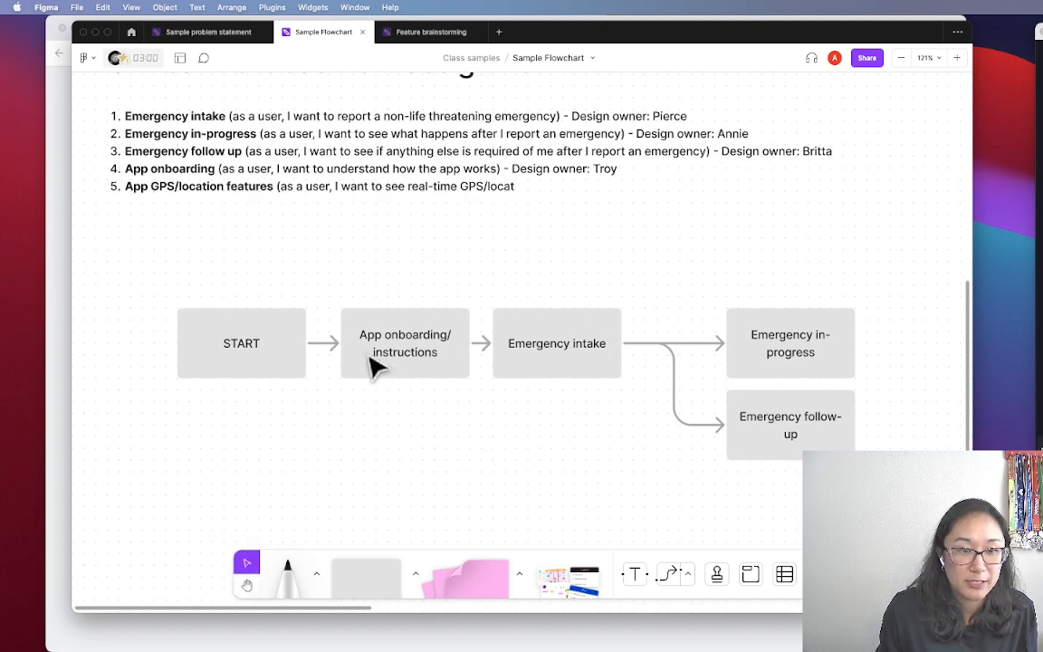
{"action": "left_click_drag", "start_coordinate": [436, 422], "coordinate": [190, 338]}
{"action": "left_click_drag", "start_coordinate": [375, 362], "coordinate": [342, 366]}
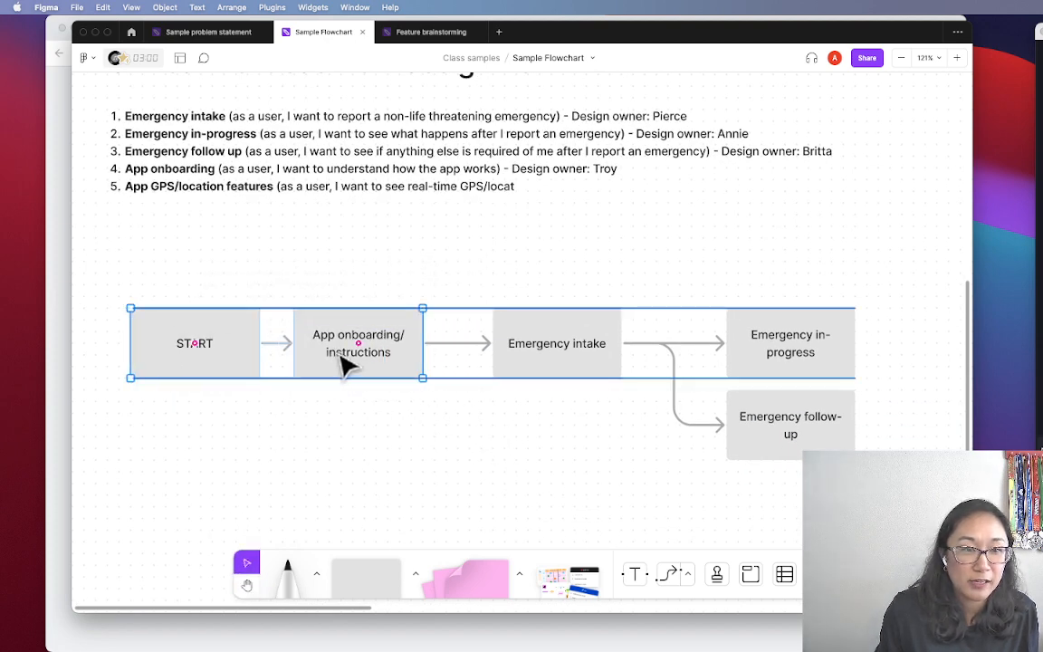
Nudge the START box a little further left to even the spacing
{"action": "left_click", "coordinate": [326, 389]}
{"action": "left_click_drag", "start_coordinate": [240, 354], "coordinate": [199, 360]}
{"action": "left_click", "coordinate": [300, 432]}
{"action": "left_click", "coordinate": [206, 350]}
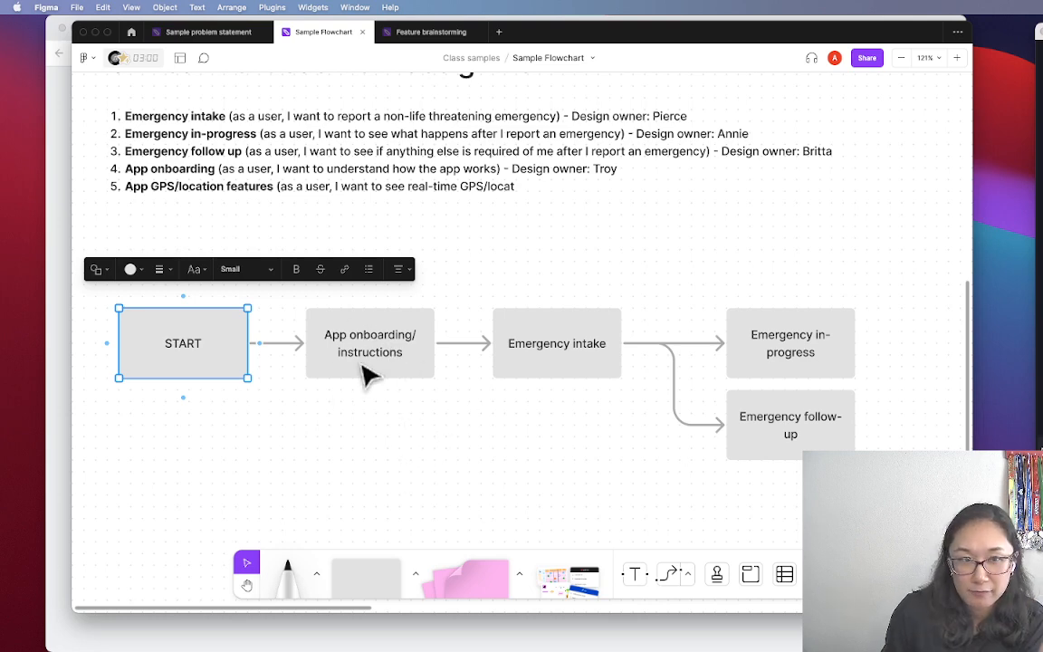
{"action": "left_click", "coordinate": [367, 409]}
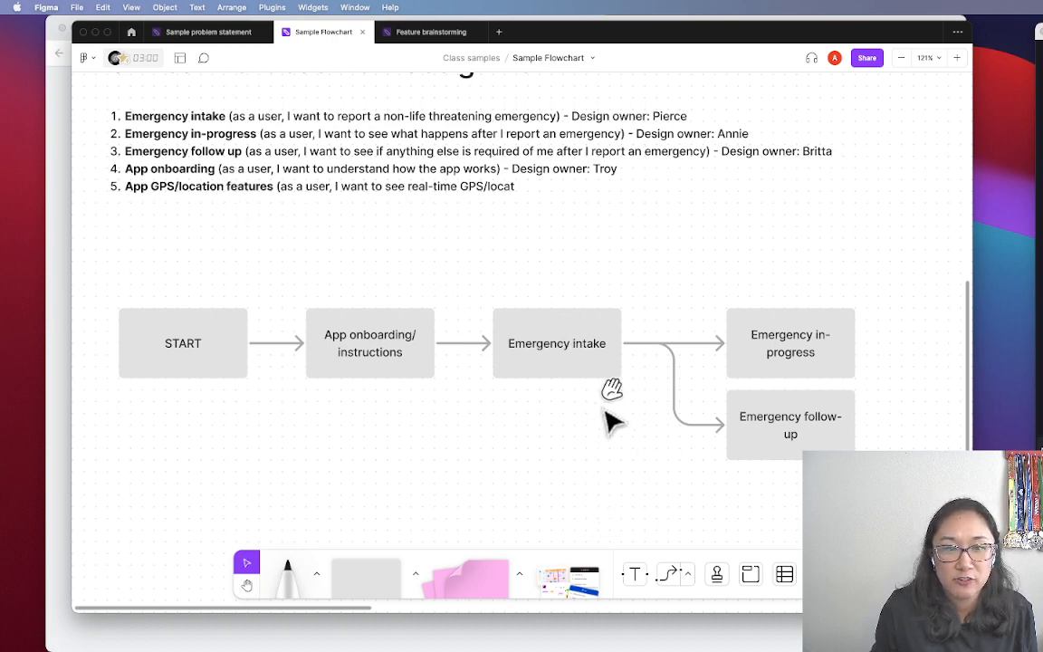
Raise Emergency in-progress to spread the branches, then pull a connector right from it
{"action": "left_click_drag", "start_coordinate": [840, 374], "coordinate": [829, 320]}
{"action": "left_click", "coordinate": [870, 381]}
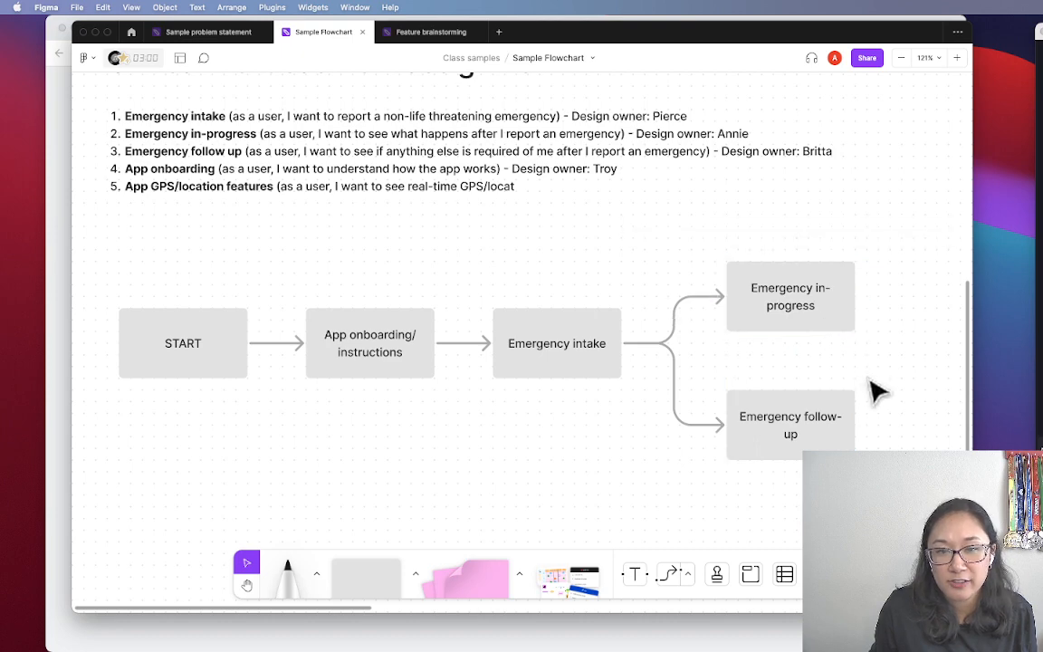
{"action": "key", "text": "space"}
{"action": "left_click_drag", "start_coordinate": [852, 414], "coordinate": [834, 361]}
{"action": "key", "text": "space"}
{"action": "left_click_drag", "start_coordinate": [896, 330], "coordinate": [699, 356]}
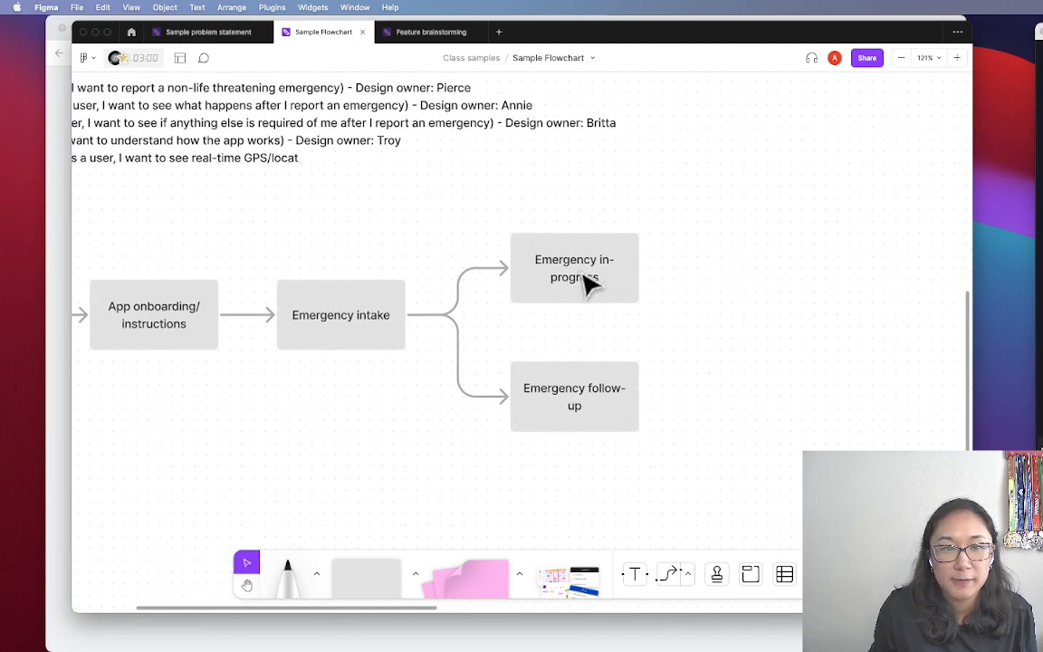
{"action": "left_click", "coordinate": [583, 276]}
{"action": "left_click_drag", "start_coordinate": [649, 268], "coordinate": [744, 285]}
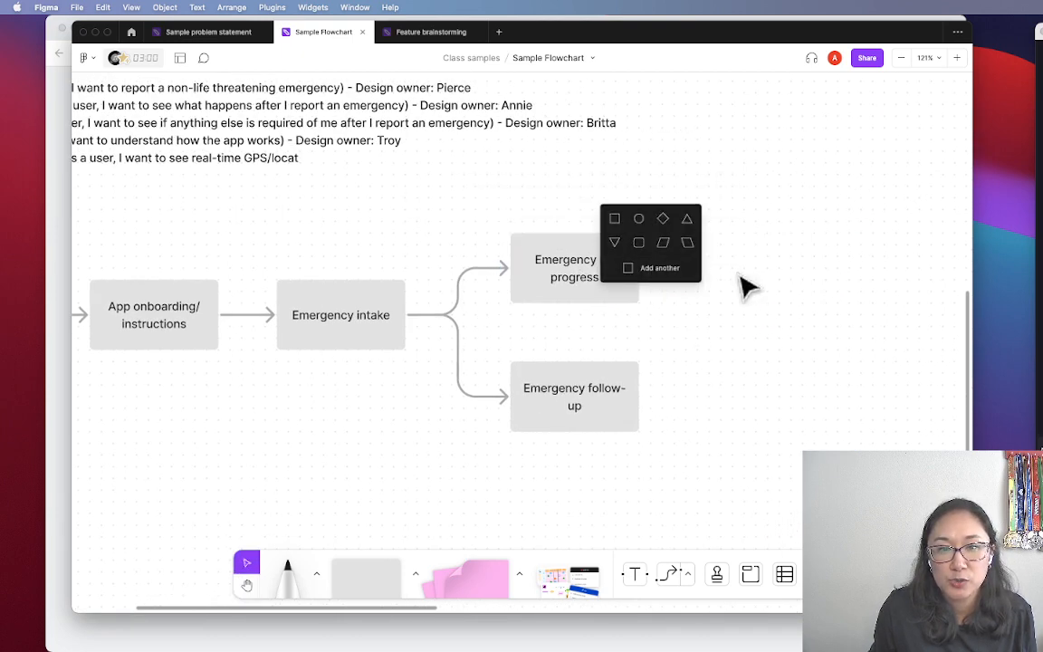
Create an 'App GPS/location features' box at the end of the in-progress connector
{"action": "left_click", "coordinate": [614, 223]}
{"action": "type", "text": "Ap"}
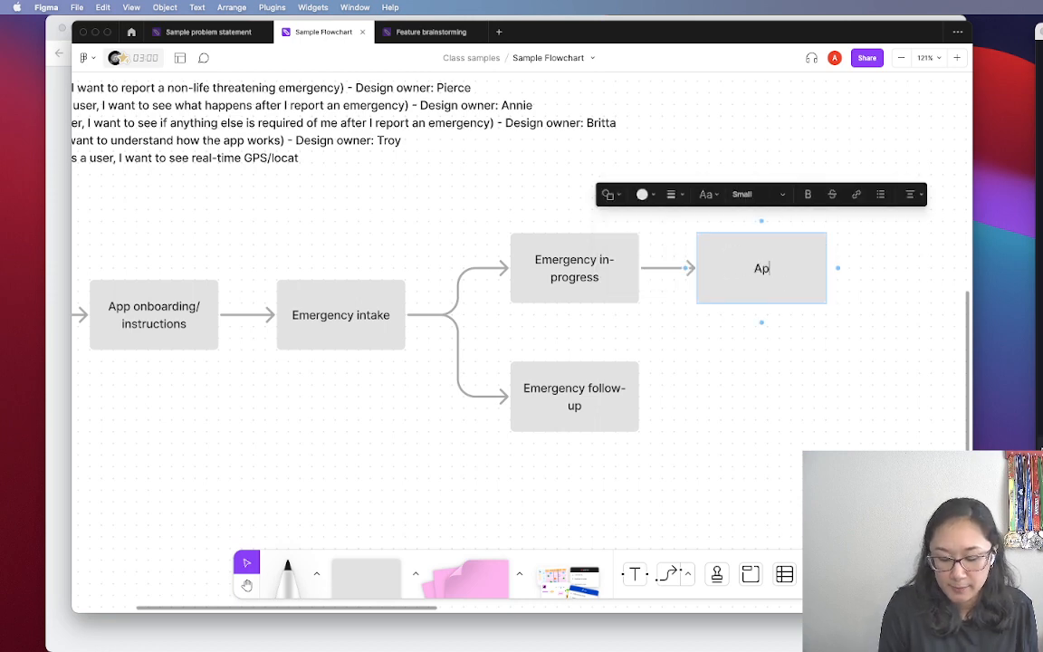
{"action": "type", "text": "p GPS/locaton feat"}
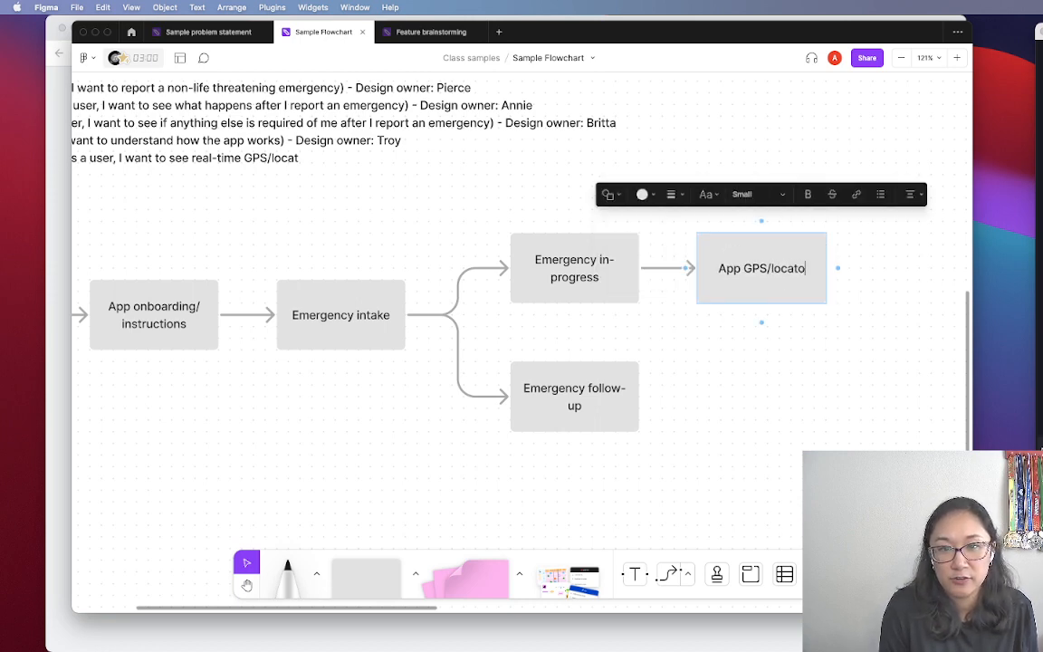
{"action": "key", "text": "BackSpace"}
{"action": "key", "text": "BackSpace"}
{"action": "key", "text": "BackSpace"}
{"action": "key", "text": "BackSpace"}
{"action": "key", "text": "BackSpace"}
{"action": "key", "text": "BackSpace"}
{"action": "key", "text": "BackSpace"}
{"action": "type", "text": "ion featyr"}
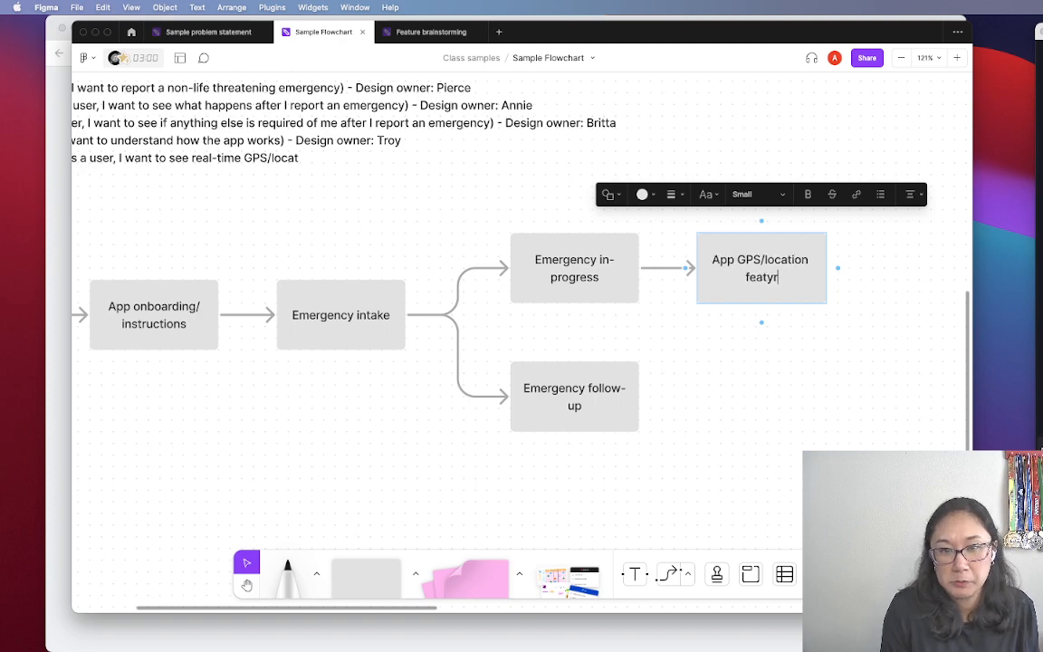
{"action": "key", "text": "Escape"}
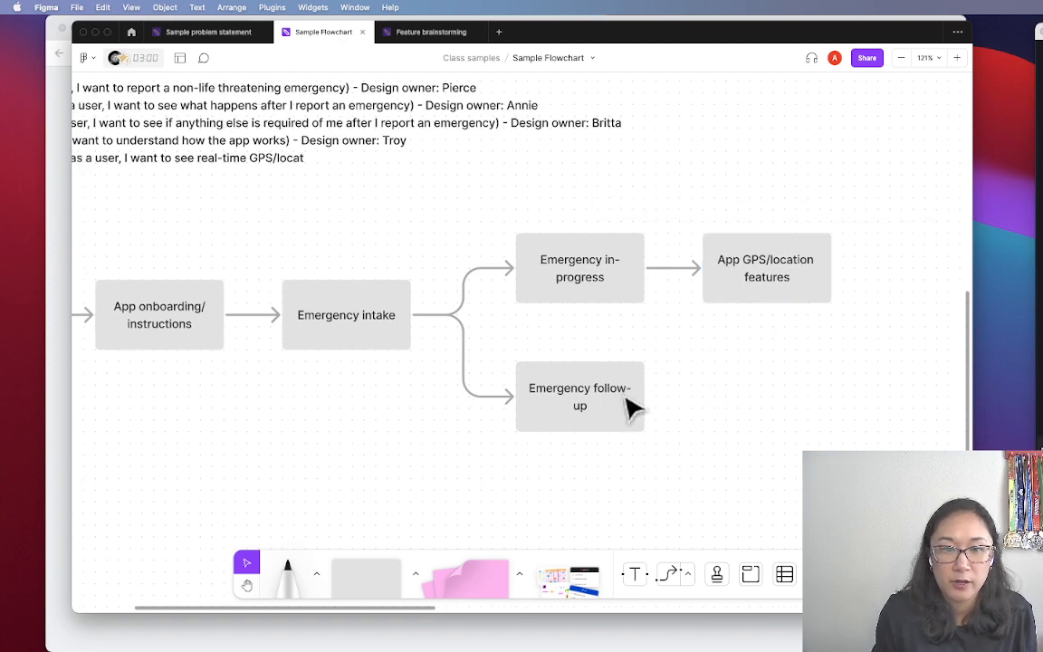
Connect Emergency follow-up to the GPS box, reattach the in-progress arrow to its top, and recentre it
{"action": "left_click", "coordinate": [628, 408]}
{"action": "left_click_drag", "start_coordinate": [659, 400], "coordinate": [774, 328]}
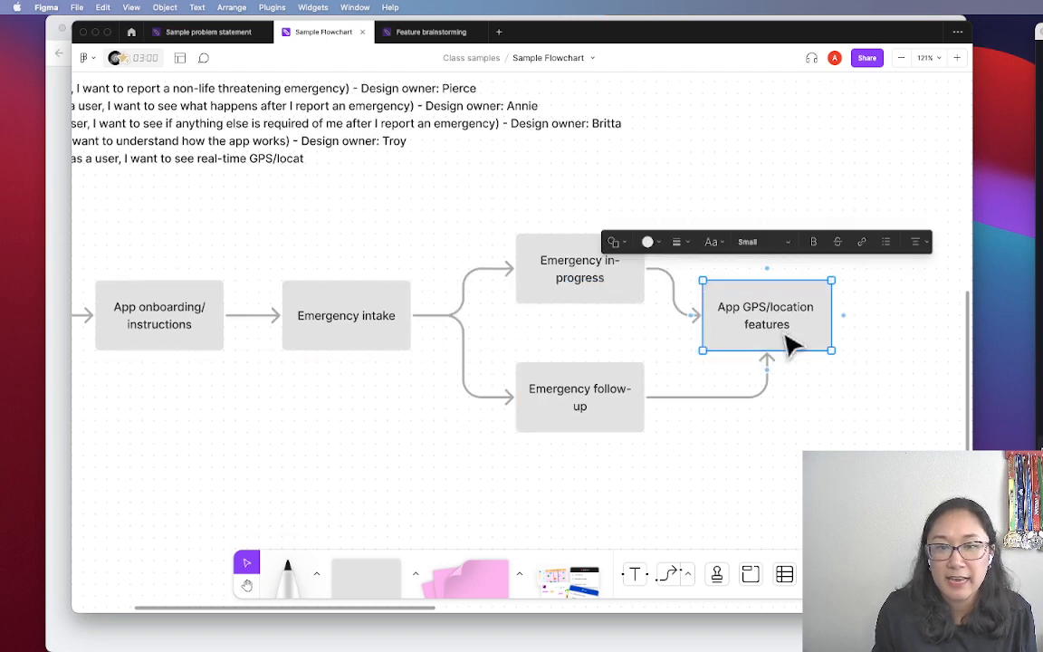
{"action": "left_click", "coordinate": [653, 293]}
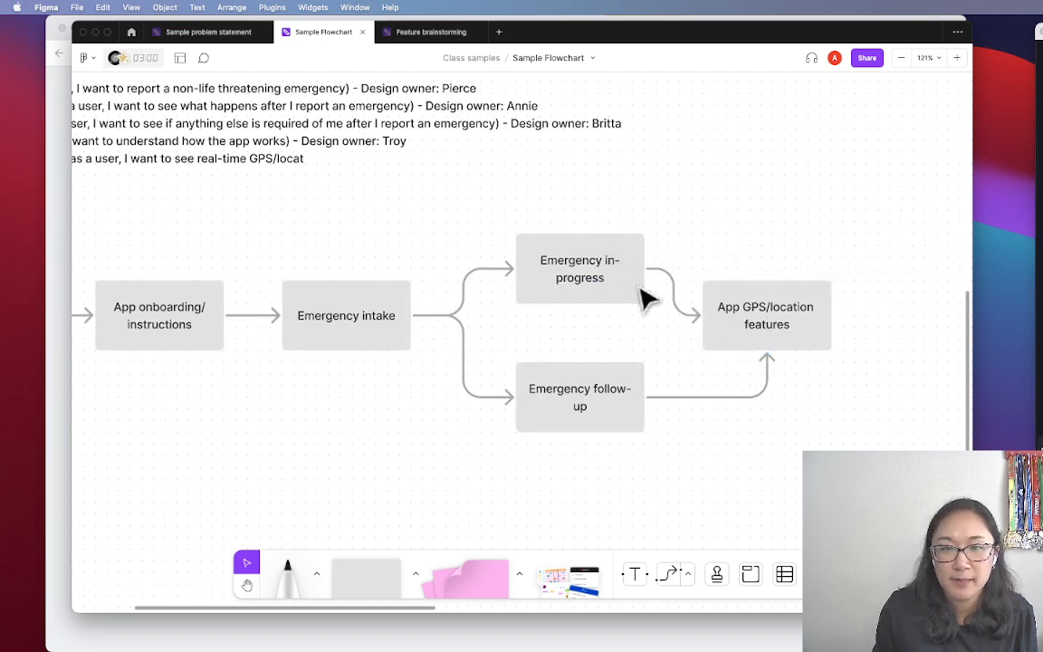
{"action": "left_click", "coordinate": [685, 304]}
{"action": "left_click_drag", "start_coordinate": [688, 308], "coordinate": [803, 344]}
{"action": "left_click", "coordinate": [815, 449]}
{"action": "left_click", "coordinate": [711, 497]}
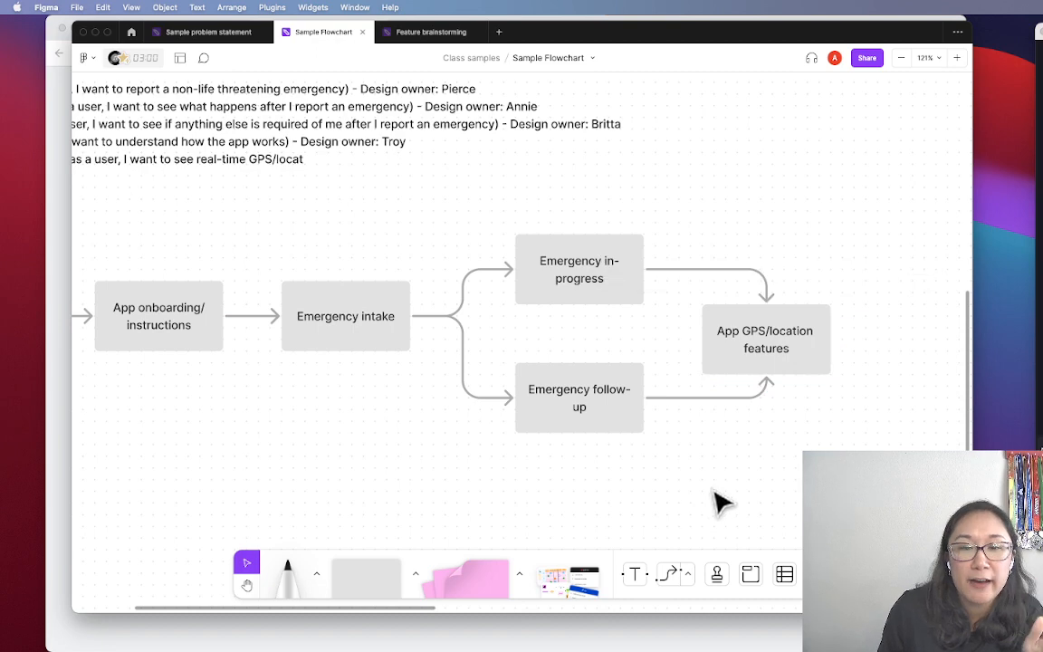
{"action": "scroll", "coordinate": [712, 496], "scroll_direction": "left", "scroll_amount": 5}
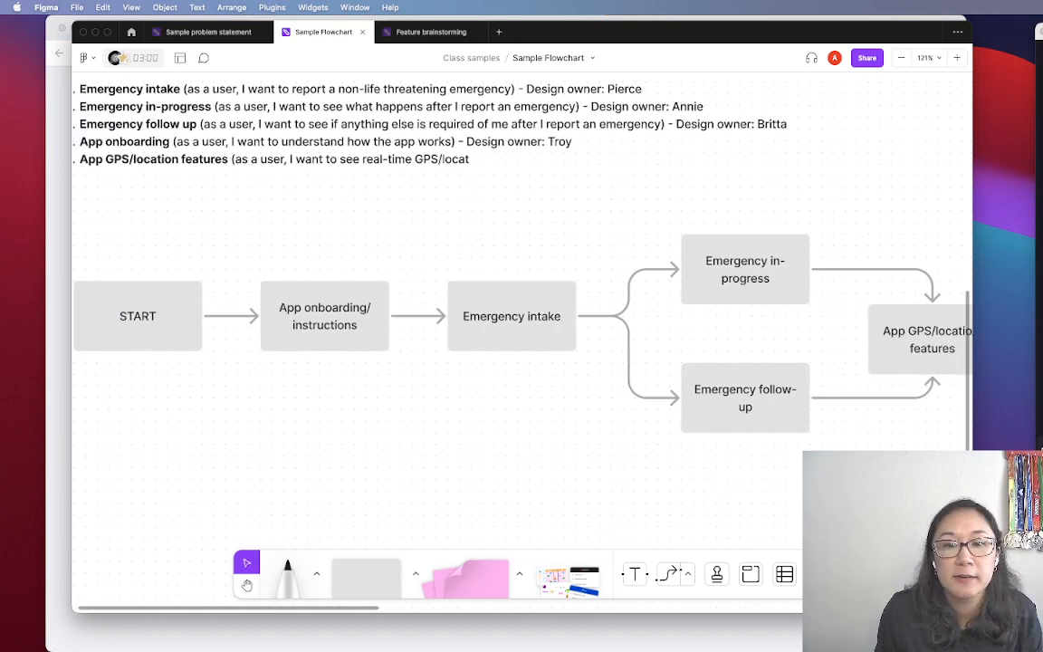
Add a connected 'Step 1' rectangle below Emergency intake
{"action": "scroll", "coordinate": [789, 216], "scroll_direction": "down", "scroll_amount": 3}
{"action": "scroll", "coordinate": [788, 217], "scroll_direction": "right", "scroll_amount": 2}
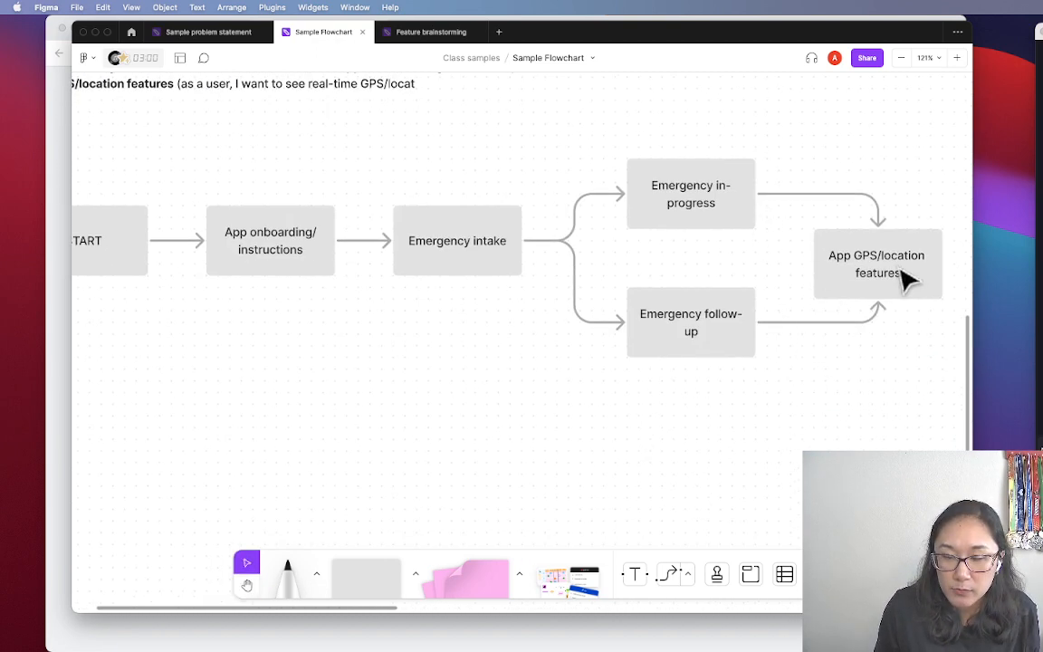
{"action": "scroll", "coordinate": [623, 431], "scroll_direction": "left", "scroll_amount": 4}
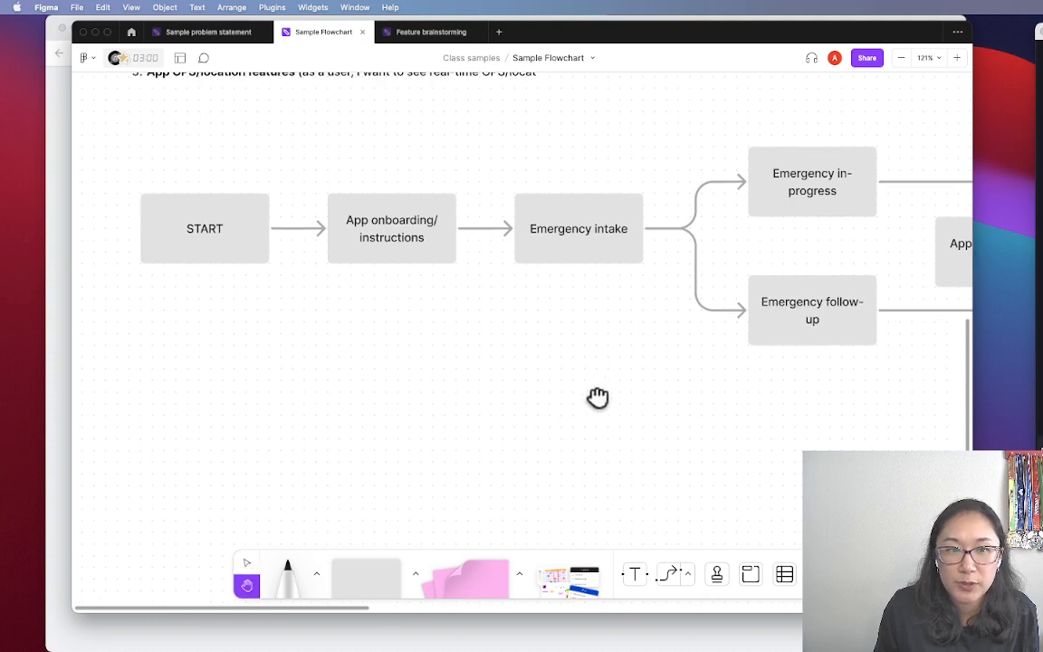
{"action": "left_click", "coordinate": [576, 254]}
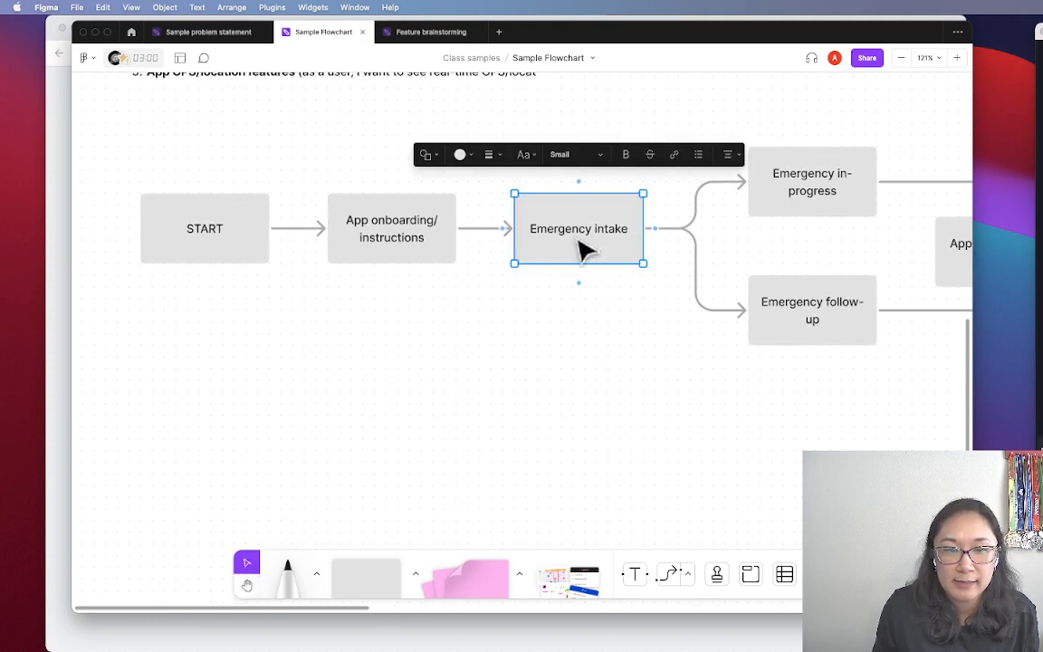
{"action": "left_click", "coordinate": [576, 282]}
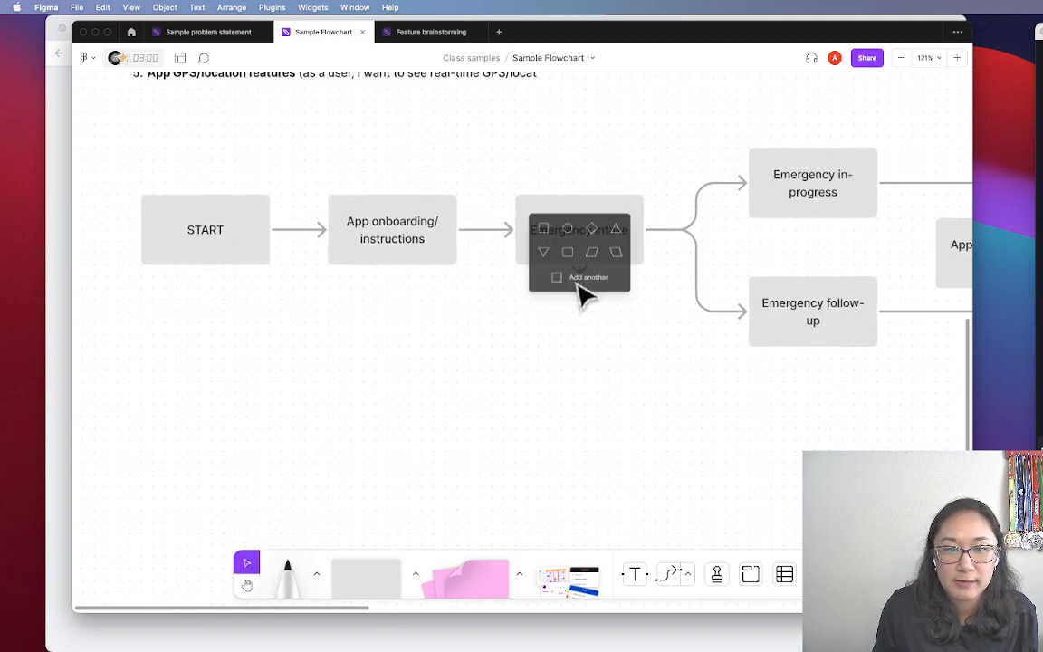
{"action": "left_click", "coordinate": [540, 233]}
{"action": "scroll", "coordinate": [583, 313], "scroll_direction": "up", "scroll_amount": 1}
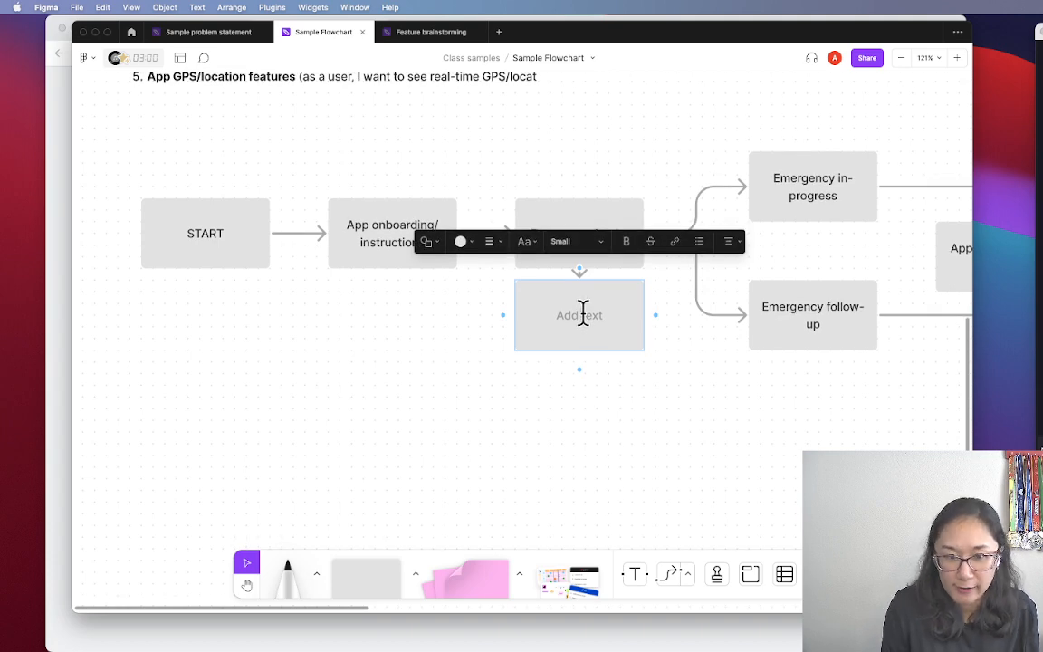
{"action": "type", "text": "Step 1"}
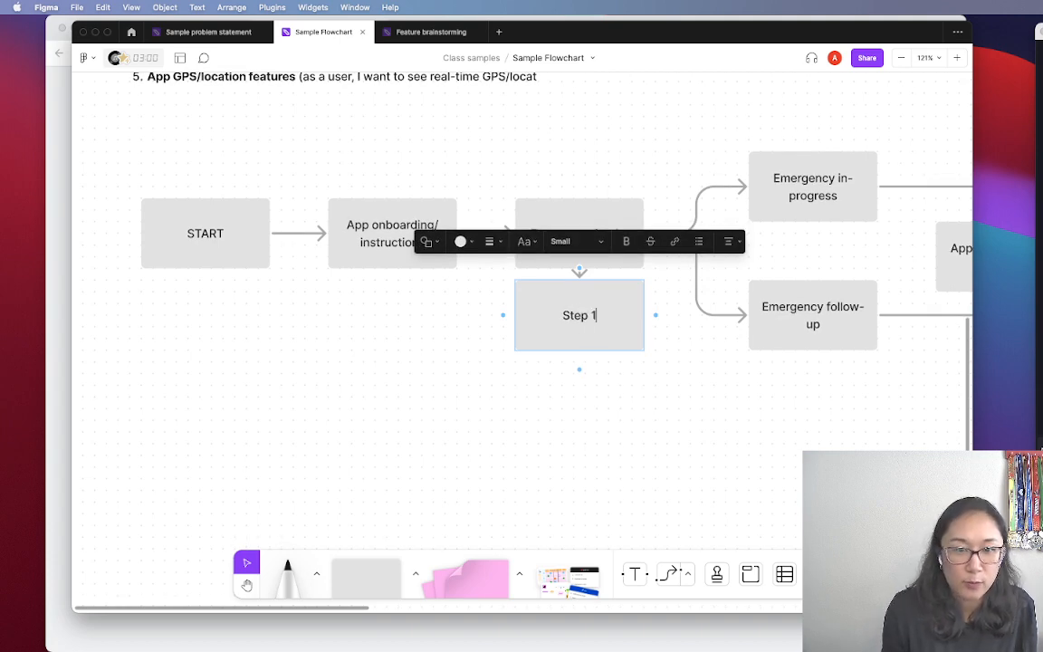
Add connected Step 2 and Step 3 boxes beneath it and move the column slightly lower
{"action": "left_click", "coordinate": [579, 369]}
{"action": "left_click", "coordinate": [544, 315]}
{"action": "type", "text": "Ste"}
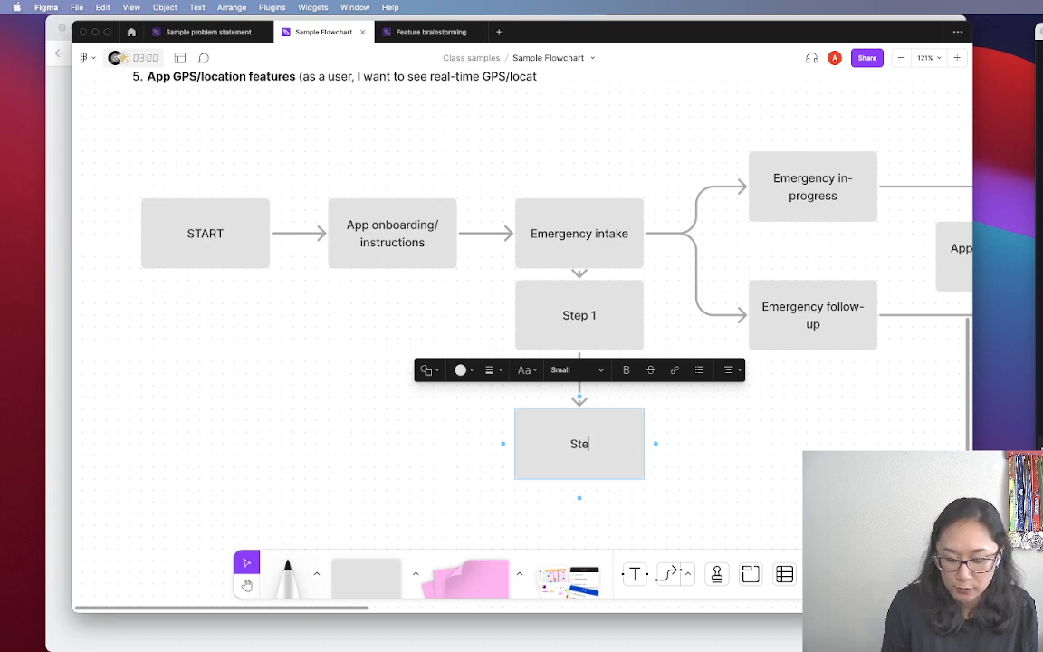
{"action": "type", "text": "p 2"}
{"action": "left_click", "coordinate": [579, 497]}
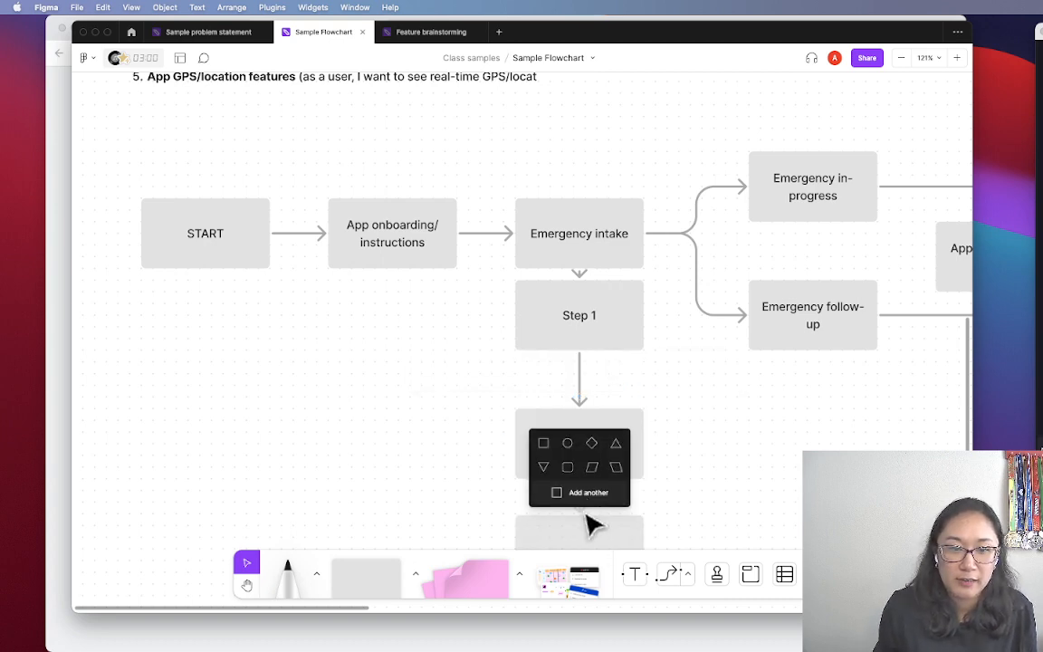
{"action": "left_click", "coordinate": [544, 444]}
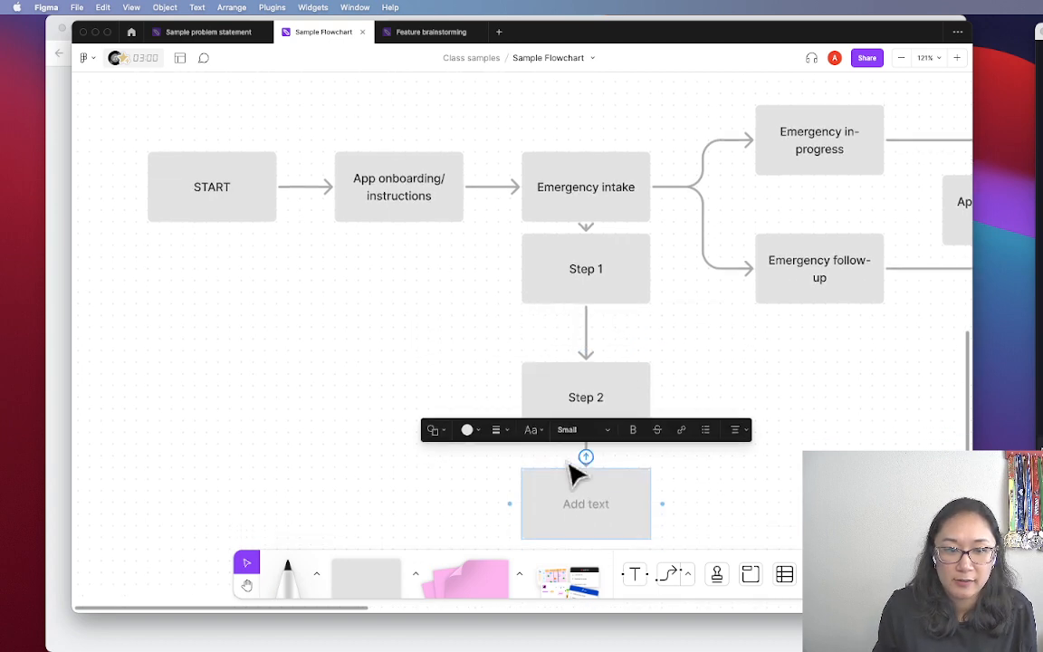
{"action": "type", "text": "Step 3"}
{"action": "left_click", "coordinate": [398, 328]}
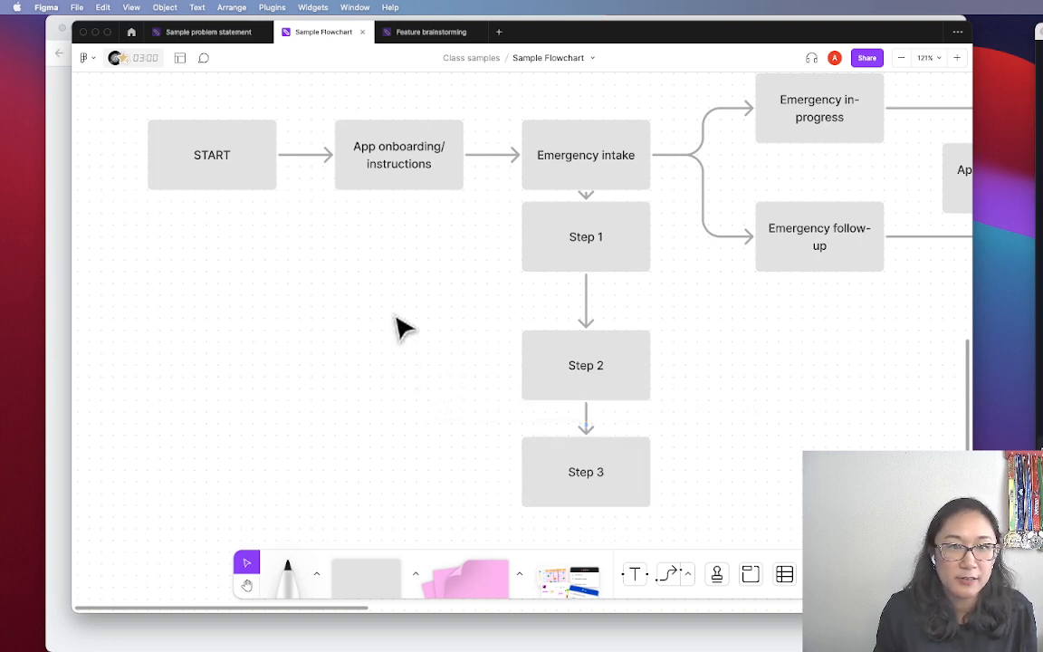
{"action": "left_click_drag", "start_coordinate": [666, 514], "coordinate": [584, 271]}
{"action": "left_click", "coordinate": [719, 372]}
{"action": "scroll", "coordinate": [702, 358], "scroll_direction": "right", "scroll_amount": 1}
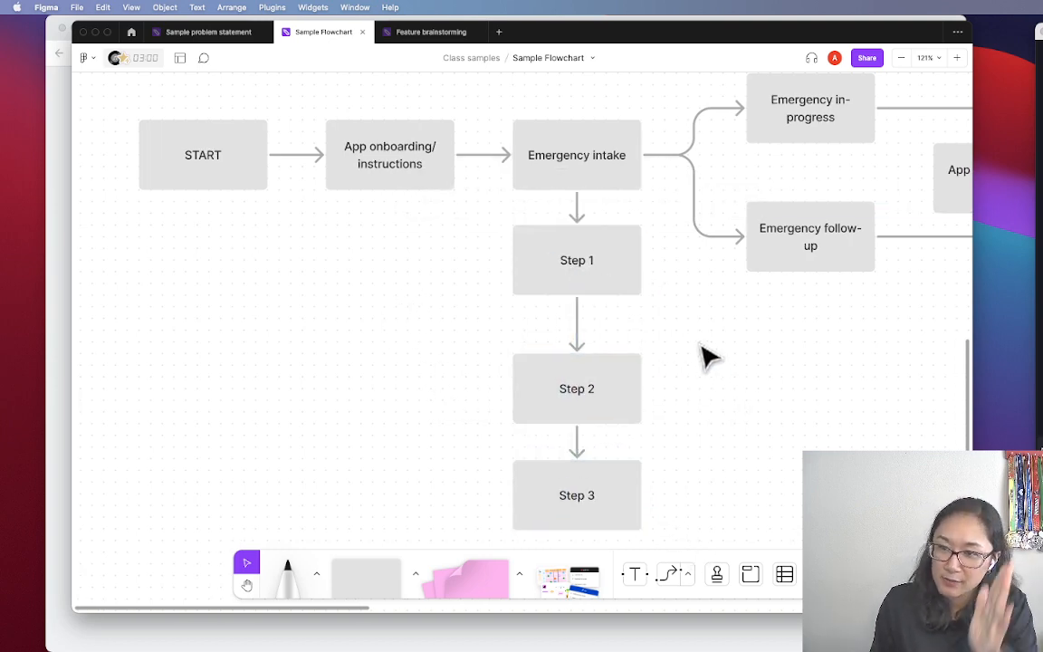
{"action": "scroll", "coordinate": [700, 354], "scroll_direction": "right", "scroll_amount": 3}
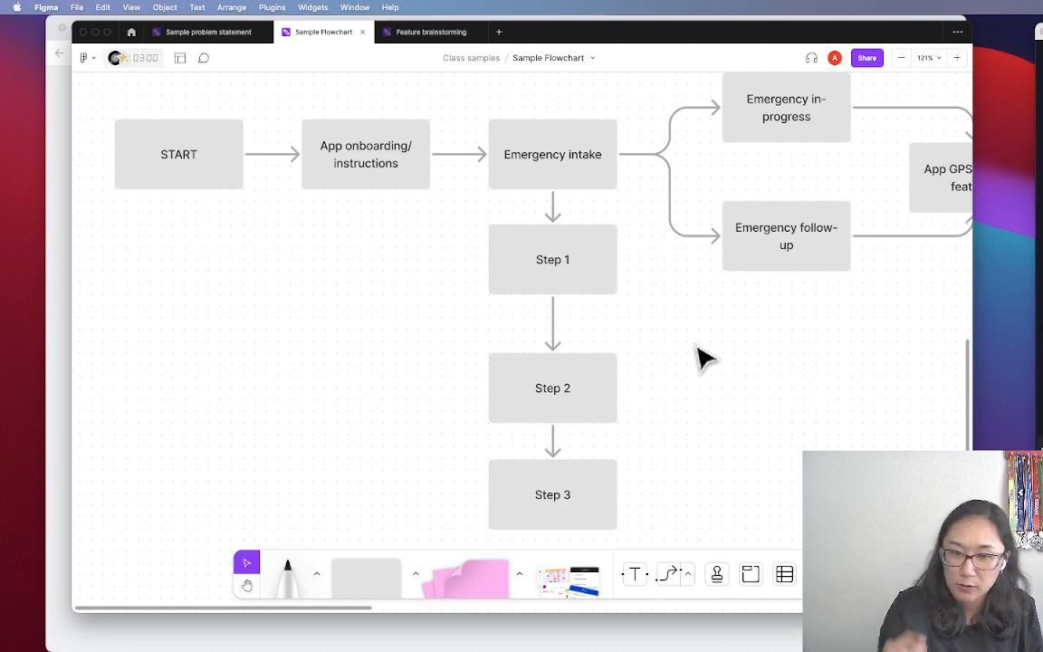
Zoom out and pan the board to bring the feature flowchart into view
{"action": "scroll", "coordinate": [696, 348], "scroll_direction": "down", "scroll_amount": 8}
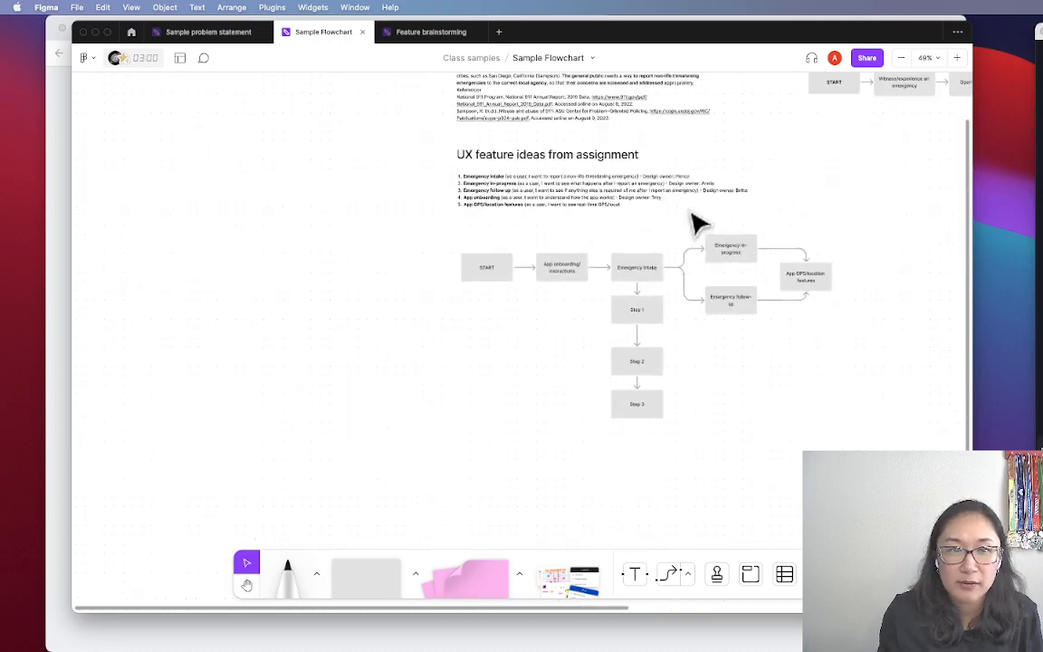
{"action": "key", "text": "space"}
{"action": "left_click_drag", "start_coordinate": [788, 170], "coordinate": [777, 437]}
{"action": "scroll", "coordinate": [612, 419], "scroll_direction": "up", "scroll_amount": 8}
{"action": "key", "text": "space"}
{"action": "scroll", "coordinate": [778, 438], "scroll_direction": "down", "scroll_amount": 5}
{"action": "key", "text": "space"}
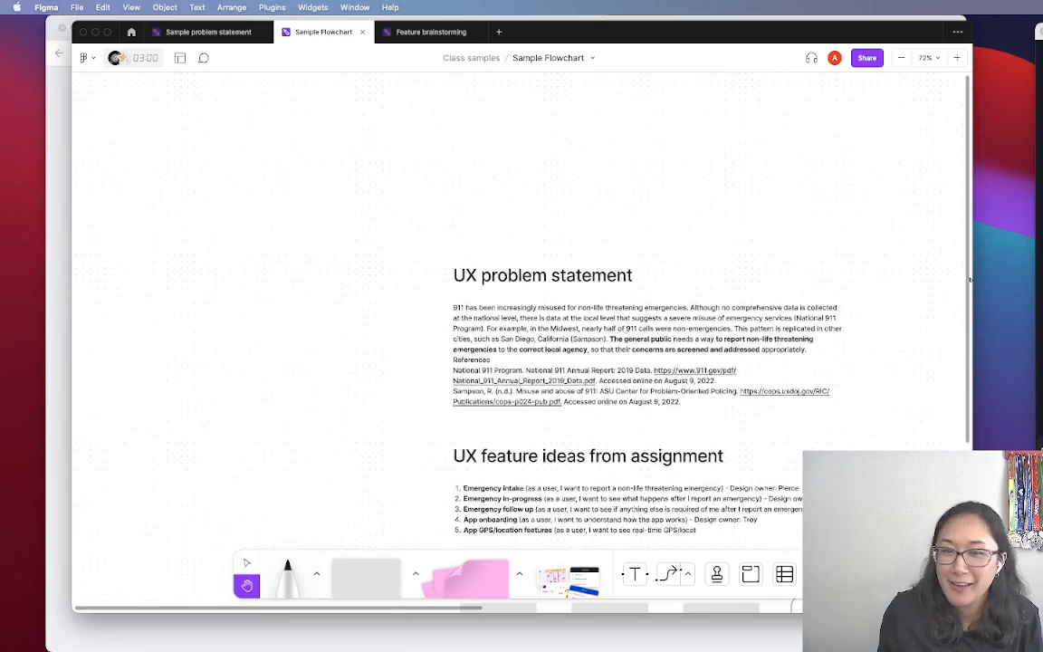
{"action": "left_click_drag", "start_coordinate": [831, 512], "coordinate": [602, 297]}
{"action": "left_click_drag", "start_coordinate": [695, 521], "coordinate": [737, 340]}
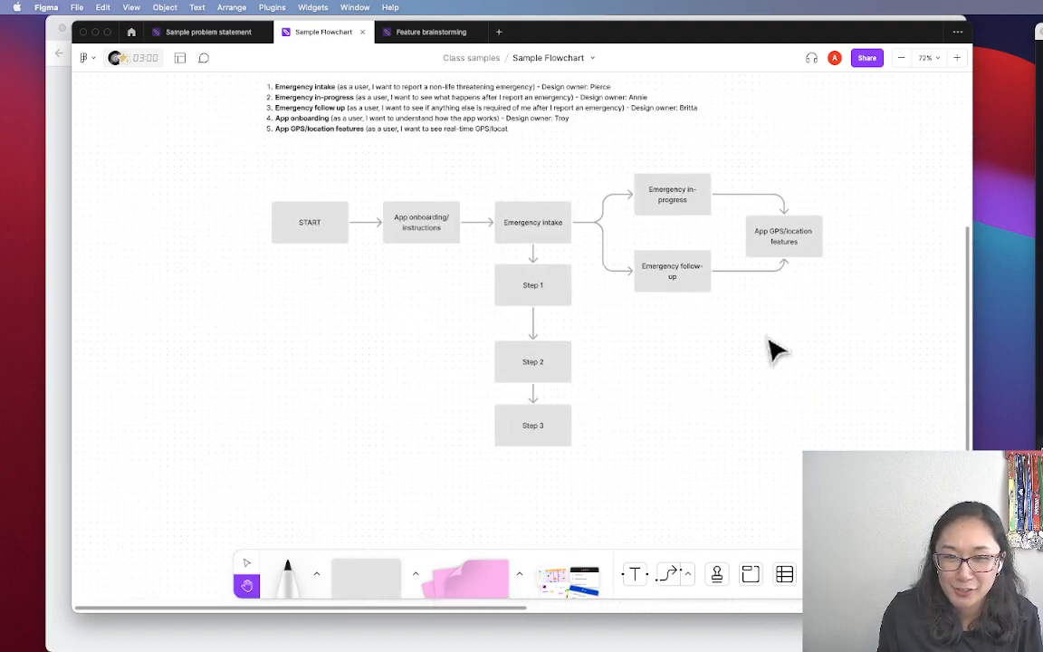
Pan over to the emergency-reporting flowchart, then back to the UX feature ideas flowchart
{"action": "scroll", "coordinate": [814, 347], "scroll_direction": "down", "scroll_amount": 3}
{"action": "key", "text": "space"}
{"action": "left_click_drag", "start_coordinate": [828, 279], "coordinate": [337, 475]}
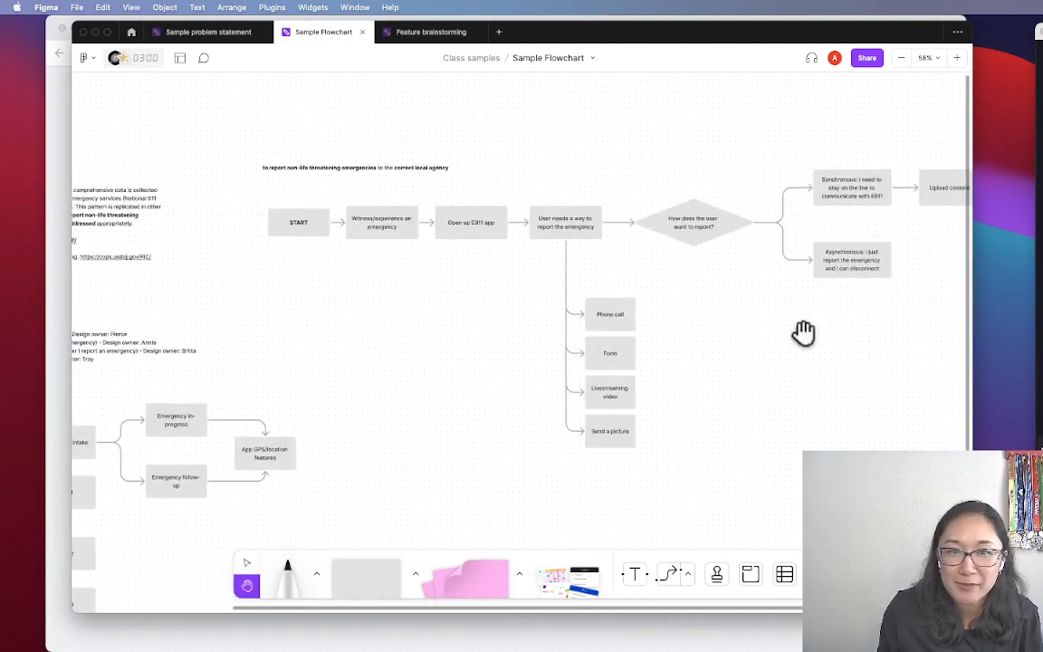
{"action": "scroll", "coordinate": [803, 333], "scroll_direction": "right", "scroll_amount": 3}
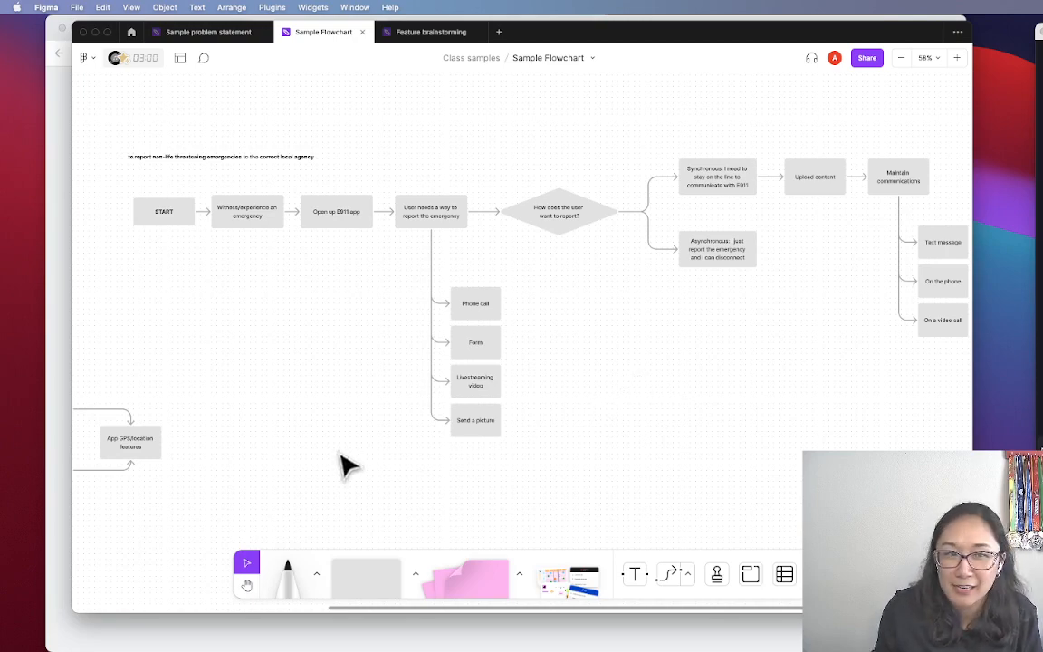
{"action": "key", "text": "space"}
{"action": "left_click_drag", "start_coordinate": [346, 466], "coordinate": [854, 286]}
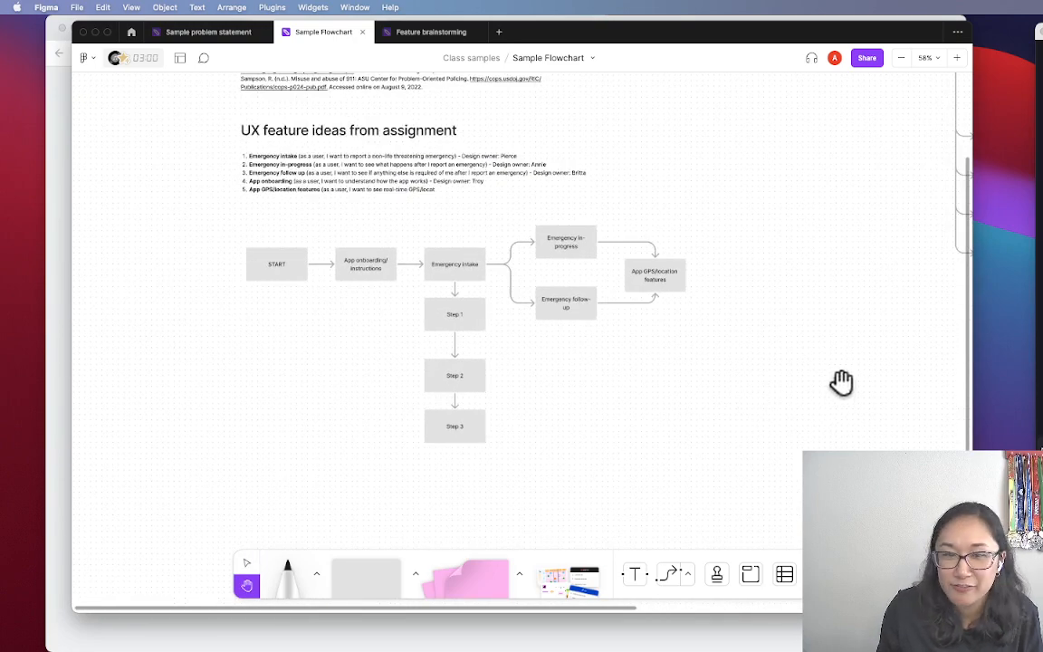
{"action": "left_click_drag", "start_coordinate": [775, 284], "coordinate": [539, 453]}
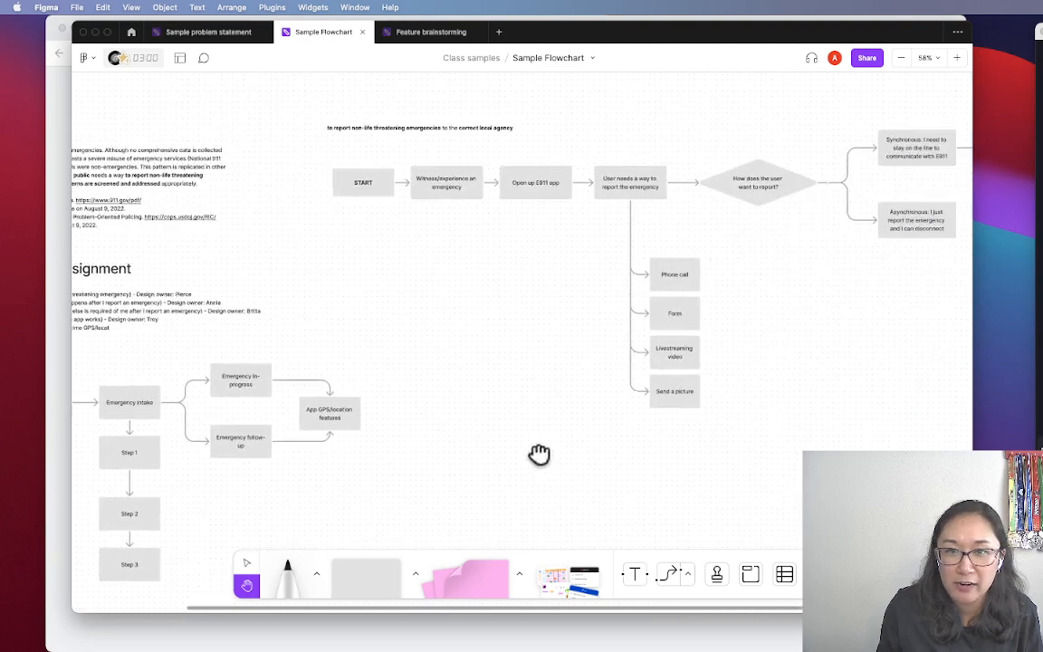
{"action": "left_click_drag", "start_coordinate": [655, 230], "coordinate": [578, 290]}
{"action": "left_click", "coordinate": [768, 228]}
{"action": "left_click_drag", "start_coordinate": [654, 227], "coordinate": [610, 251]}
{"action": "key", "text": "Delete"}
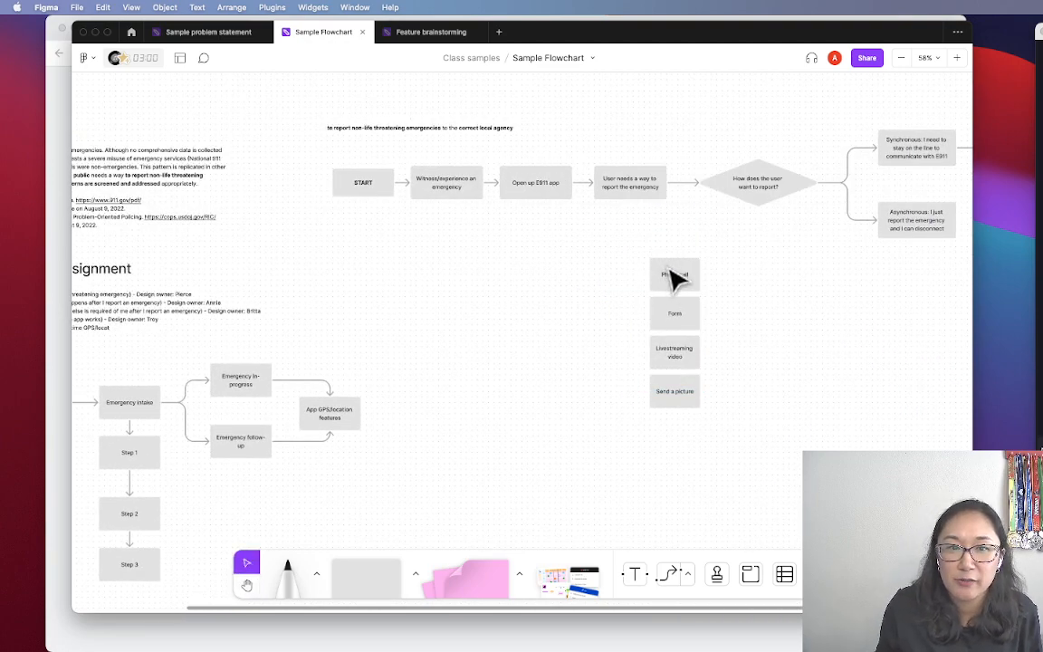
{"action": "left_click_drag", "start_coordinate": [677, 283], "coordinate": [537, 243]}
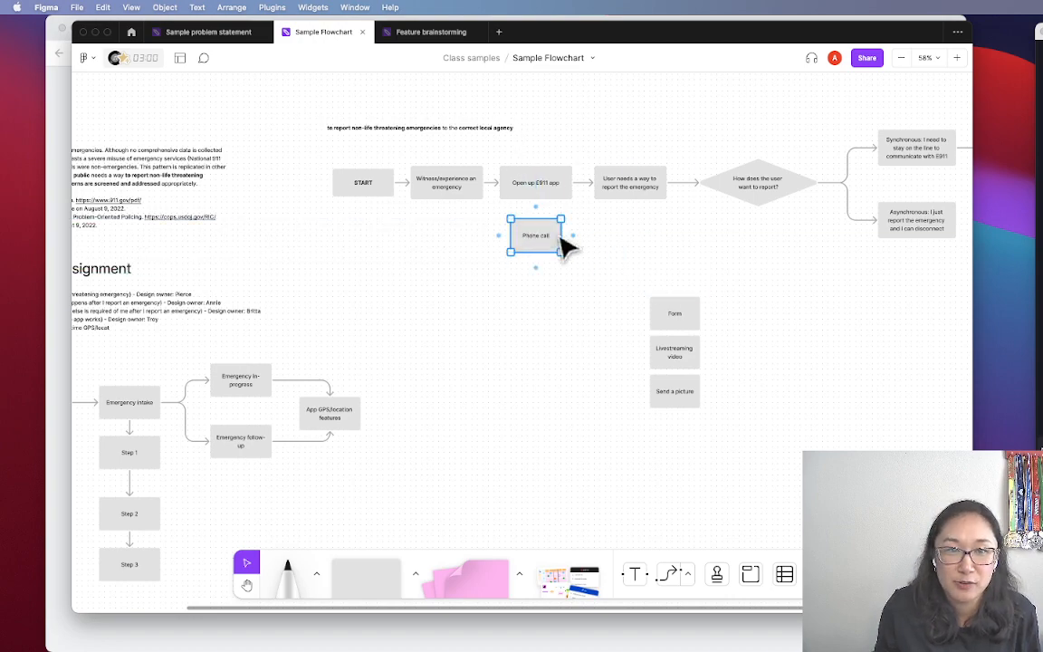
{"action": "left_click_drag", "start_coordinate": [685, 316], "coordinate": [925, 276]}
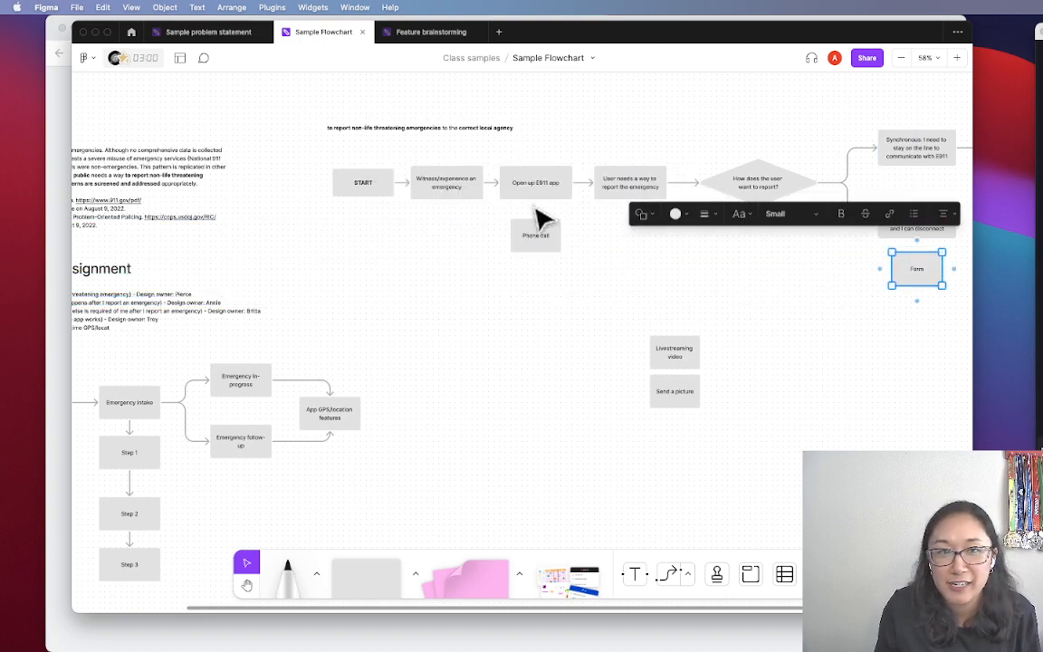
{"action": "left_click", "coordinate": [571, 281]}
{"action": "scroll", "coordinate": [566, 270], "scroll_direction": "up", "scroll_amount": 3}
{"action": "left_click_drag", "start_coordinate": [634, 248], "coordinate": [653, 305]}
{"action": "left_click", "coordinate": [553, 219]}
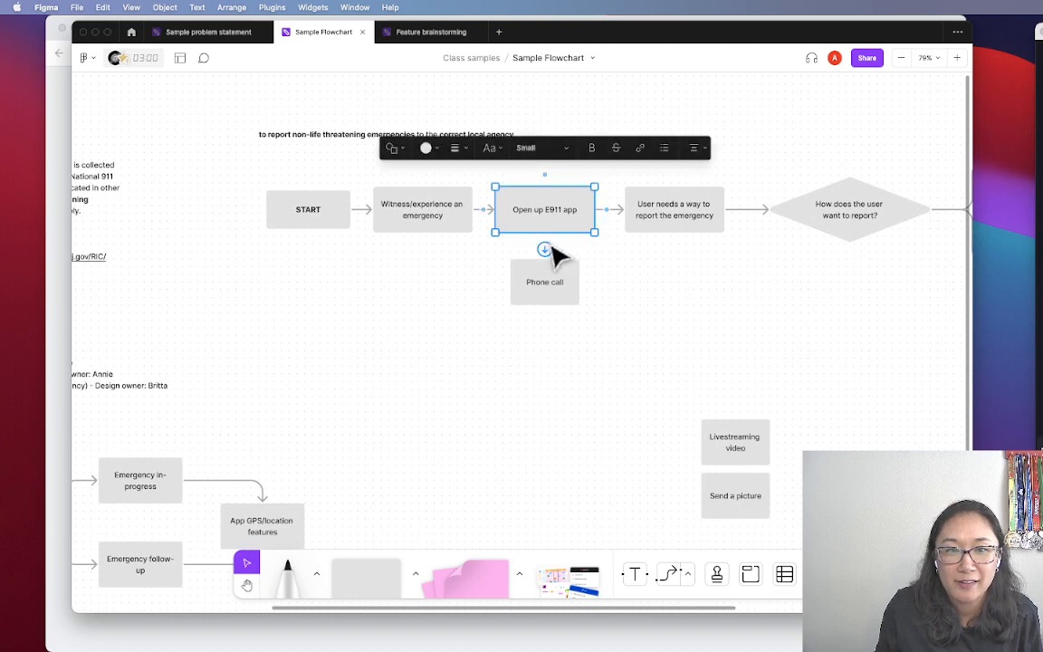
{"action": "left_click_drag", "start_coordinate": [546, 248], "coordinate": [577, 330]}
{"action": "left_click", "coordinate": [662, 306]}
{"action": "key", "text": "super+z"}
{"action": "key", "text": "super+z"}
{"action": "key", "text": "super+z"}
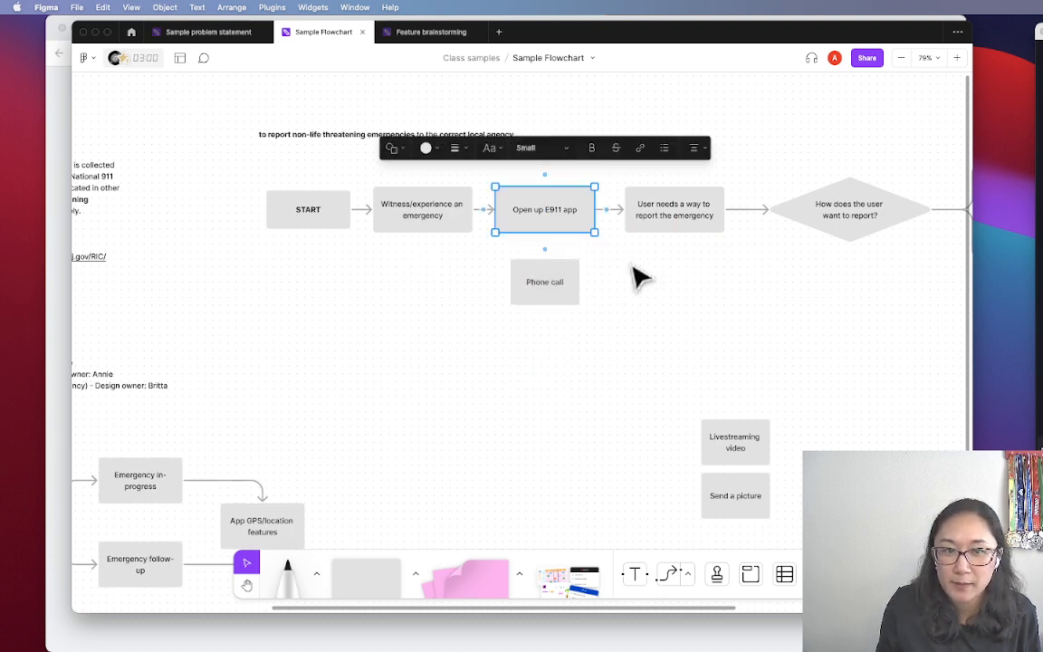
{"action": "left_click", "coordinate": [633, 266]}
{"action": "key", "text": "super+z"}
{"action": "key", "text": "super+z"}
{"action": "key", "text": "super+z"}
Zoom out to show both flowcharts and the notes, then pan to the emergency-reporting flowchart
{"action": "left_click", "coordinate": [817, 344]}
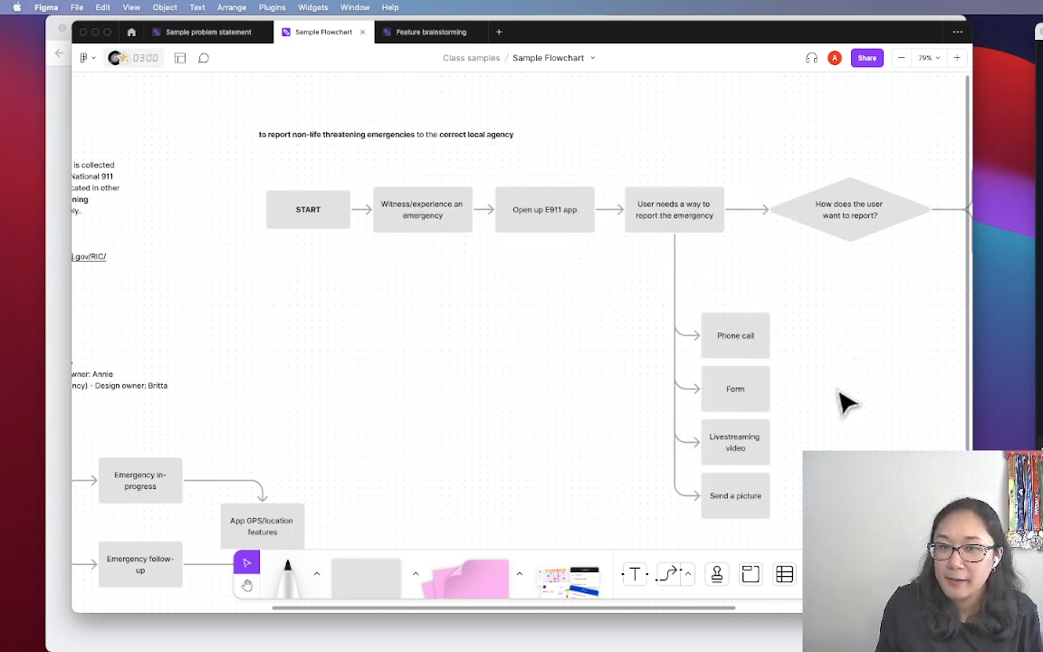
{"action": "scroll", "coordinate": [834, 374], "scroll_direction": "down", "scroll_amount": 2}
{"action": "scroll", "coordinate": [457, 384], "scroll_direction": "down", "scroll_amount": 4}
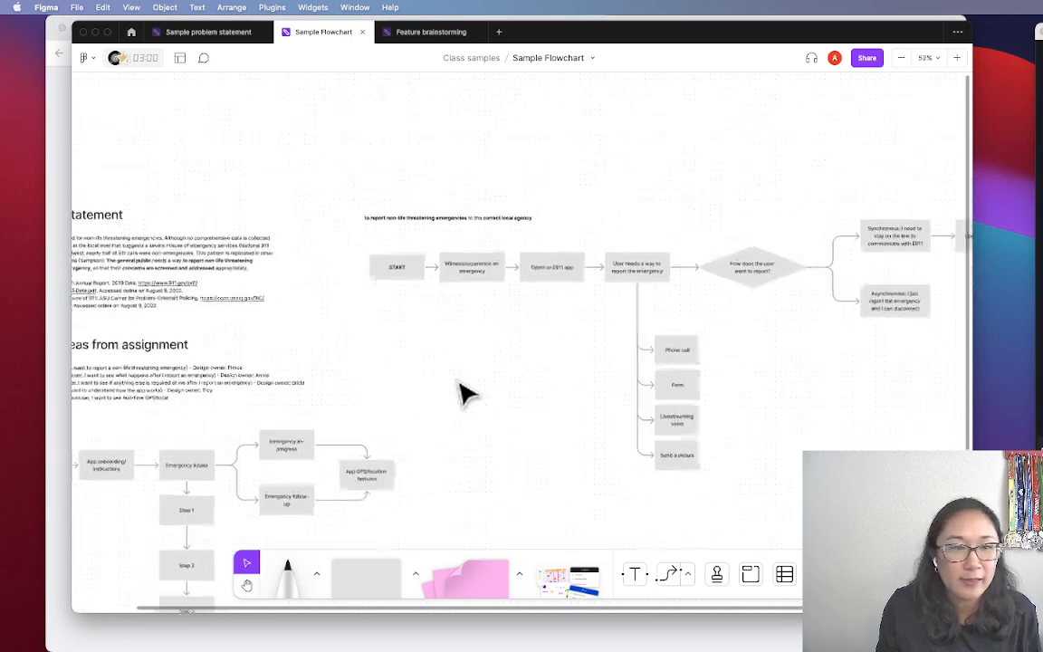
{"action": "key", "text": "space"}
{"action": "left_click_drag", "start_coordinate": [448, 396], "coordinate": [618, 331]}
{"action": "scroll", "coordinate": [617, 331], "scroll_direction": "down", "scroll_amount": 3}
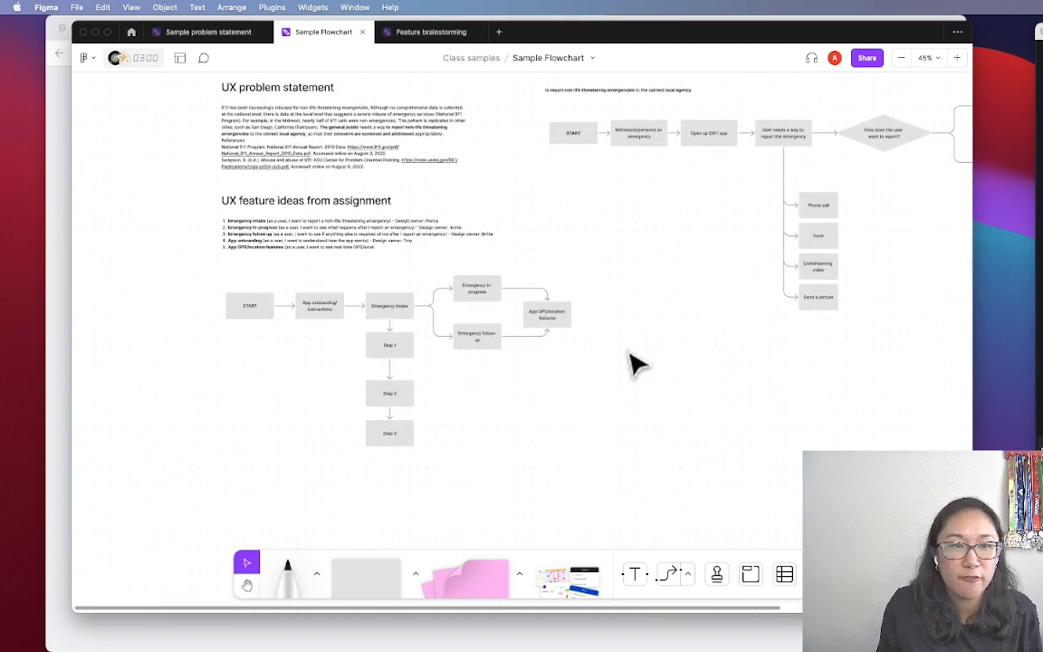
{"action": "scroll", "coordinate": [702, 281], "scroll_direction": "right", "scroll_amount": 2}
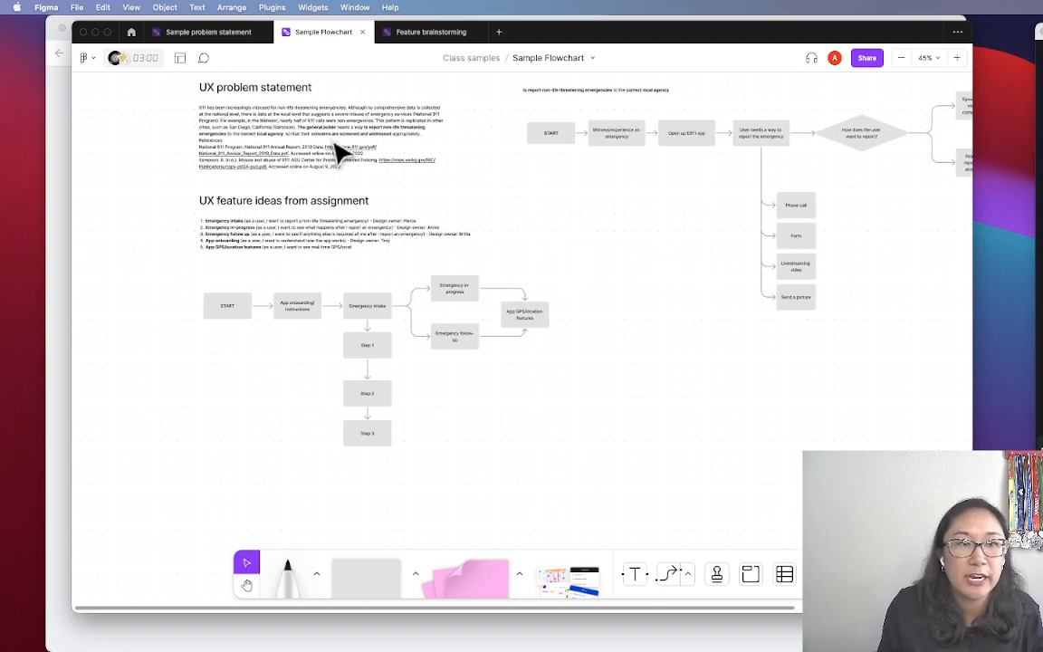
{"action": "scroll", "coordinate": [338, 159], "scroll_direction": "up", "scroll_amount": 4}
{"action": "scroll", "coordinate": [369, 205], "scroll_direction": "up", "scroll_amount": 3}
{"action": "scroll", "coordinate": [368, 204], "scroll_direction": "left", "scroll_amount": 3}
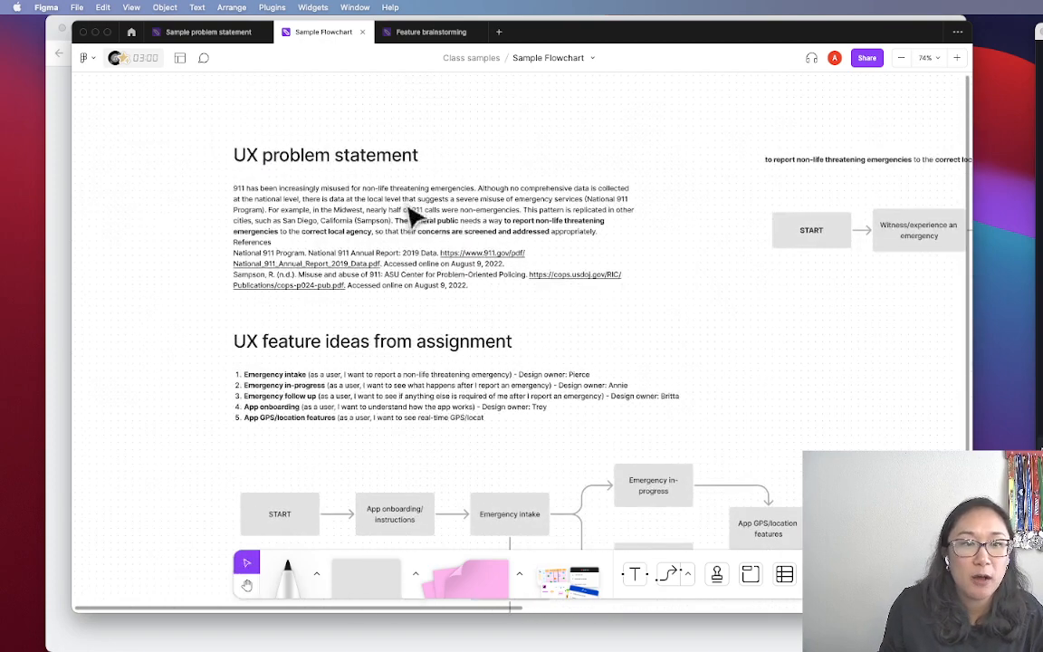
{"action": "left_click_drag", "start_coordinate": [853, 344], "coordinate": [399, 344]}
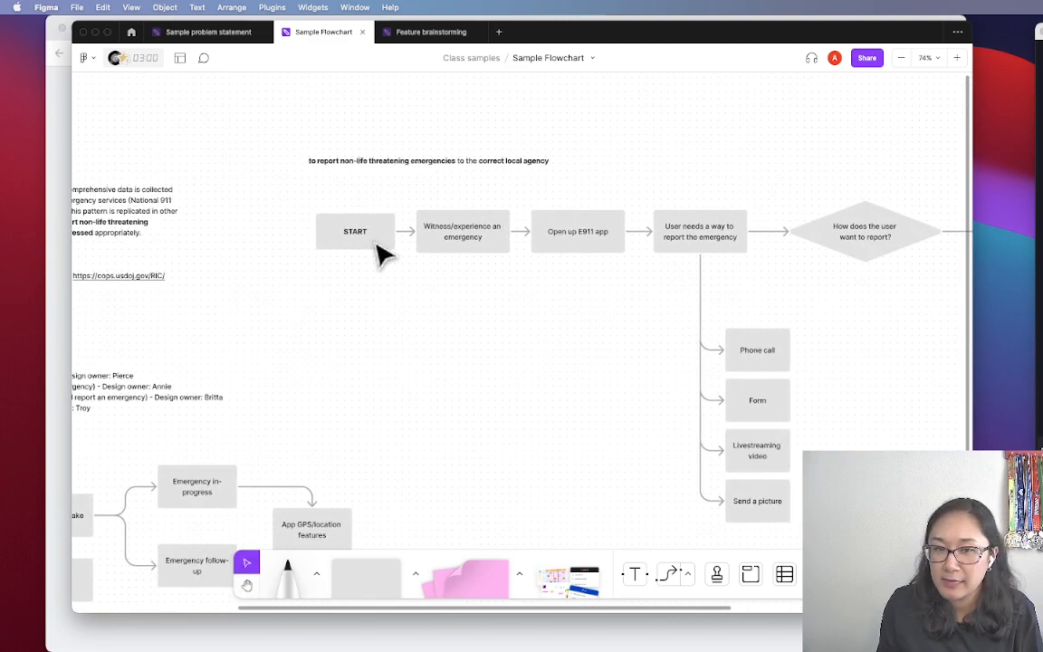
Scroll back left to the UX feature ideas list and its Steps 1–3 flowchart
{"action": "key", "text": "h"}
{"action": "scroll", "coordinate": [466, 333], "scroll_direction": "down", "scroll_amount": 3}
{"action": "scroll", "coordinate": [466, 333], "scroll_direction": "left", "scroll_amount": 5}
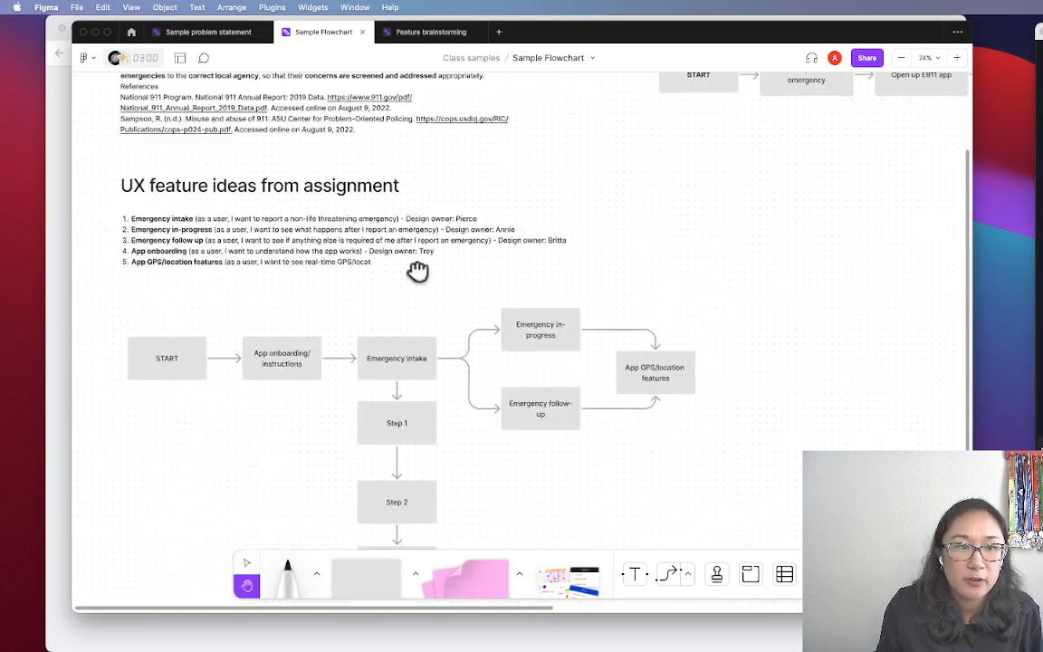
{"action": "scroll", "coordinate": [417, 271], "scroll_direction": "left", "scroll_amount": 2}
{"action": "key", "text": "v"}
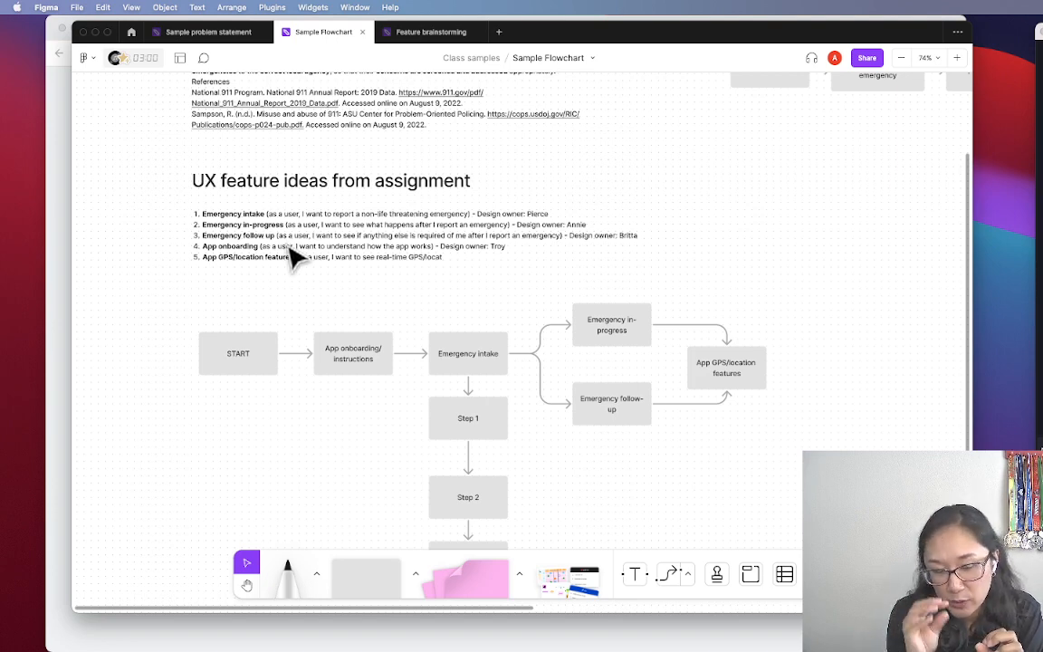
{"action": "scroll", "coordinate": [391, 321], "scroll_direction": "down", "scroll_amount": 3}
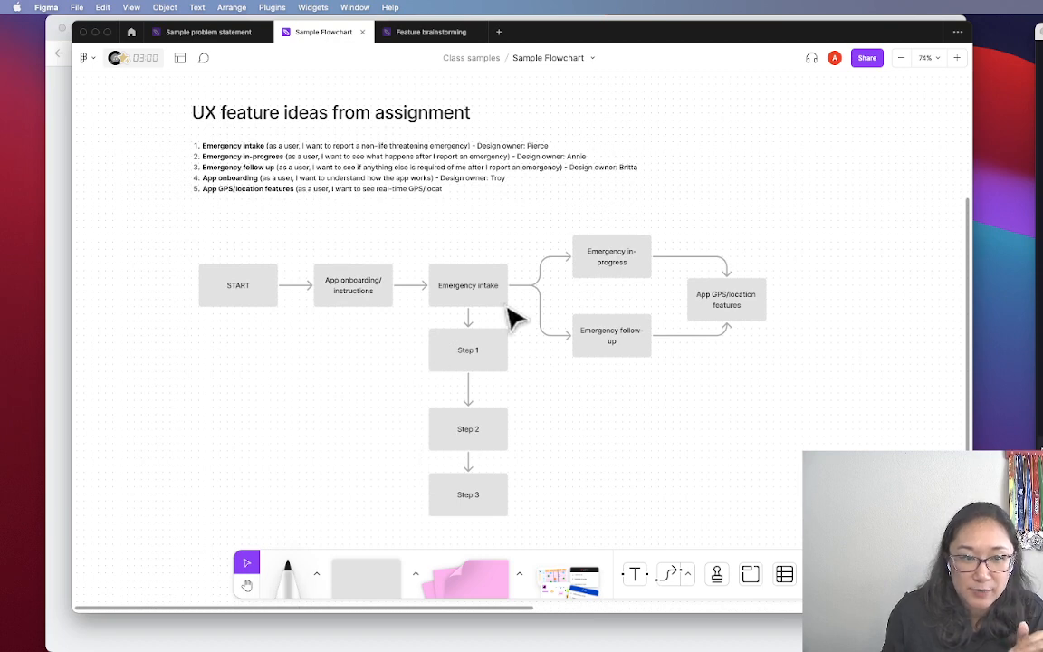